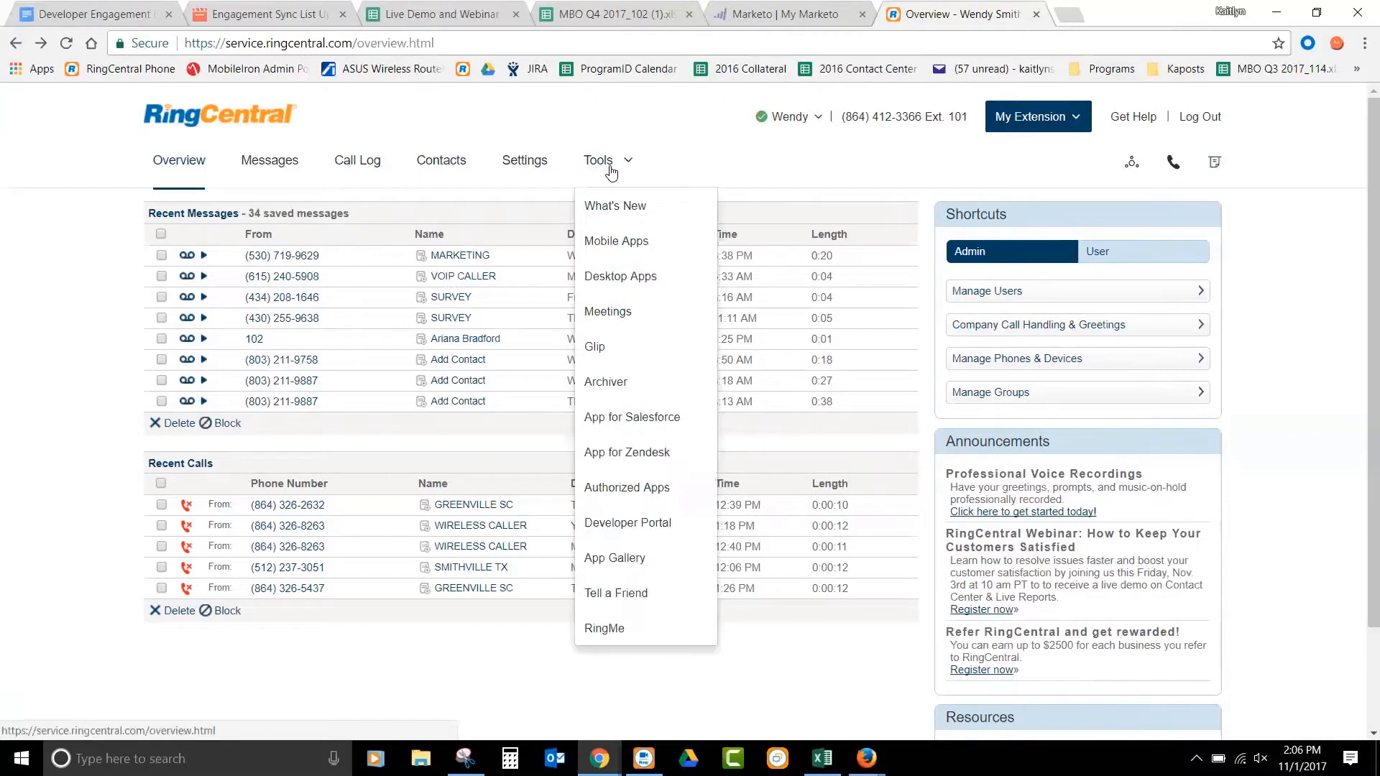
# - Start scheduling a new webinar in RingCentral Meetings with the topic RingCentral Product Demo
pyautogui.click(618, 313)
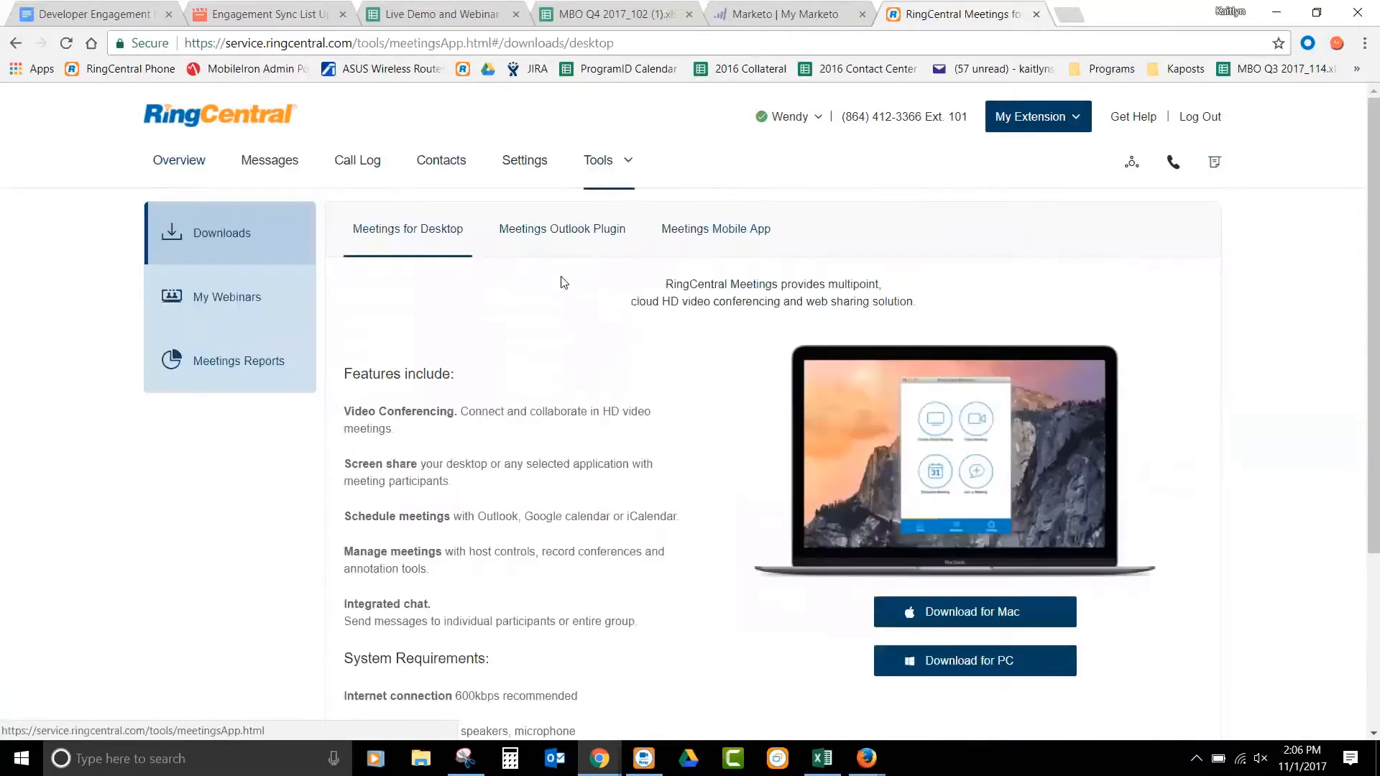
pyautogui.click(230, 300)
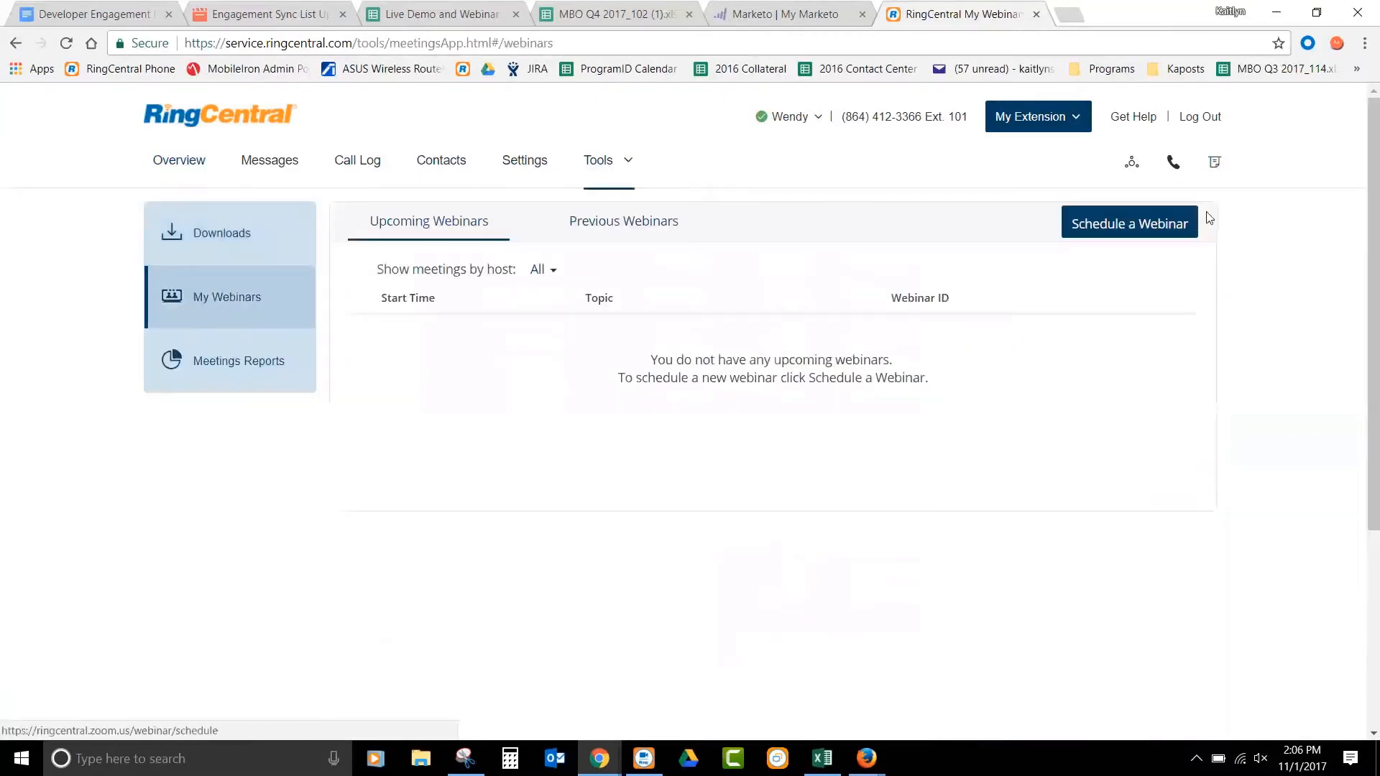
pyautogui.click(1172, 232)
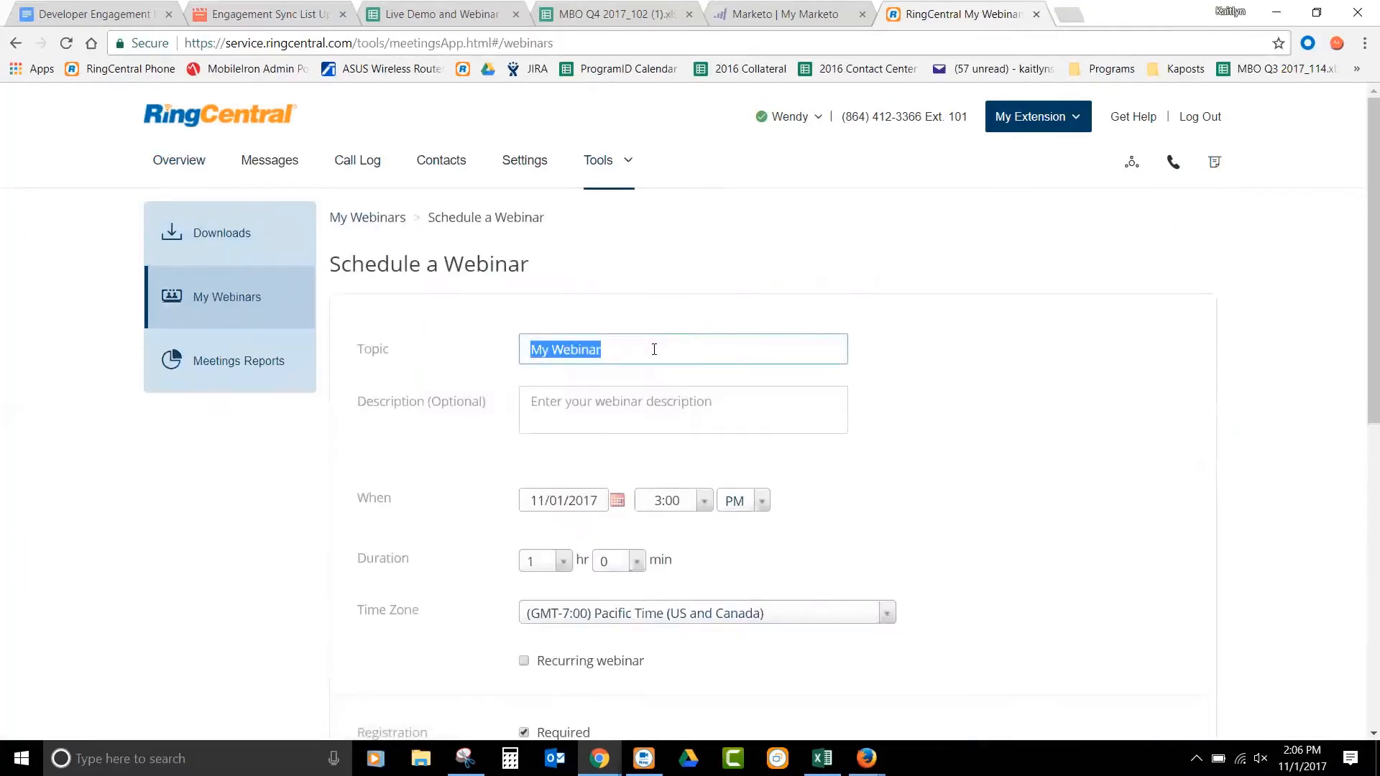
pyautogui.press('BackSpace')
pyautogui.write('Ring')
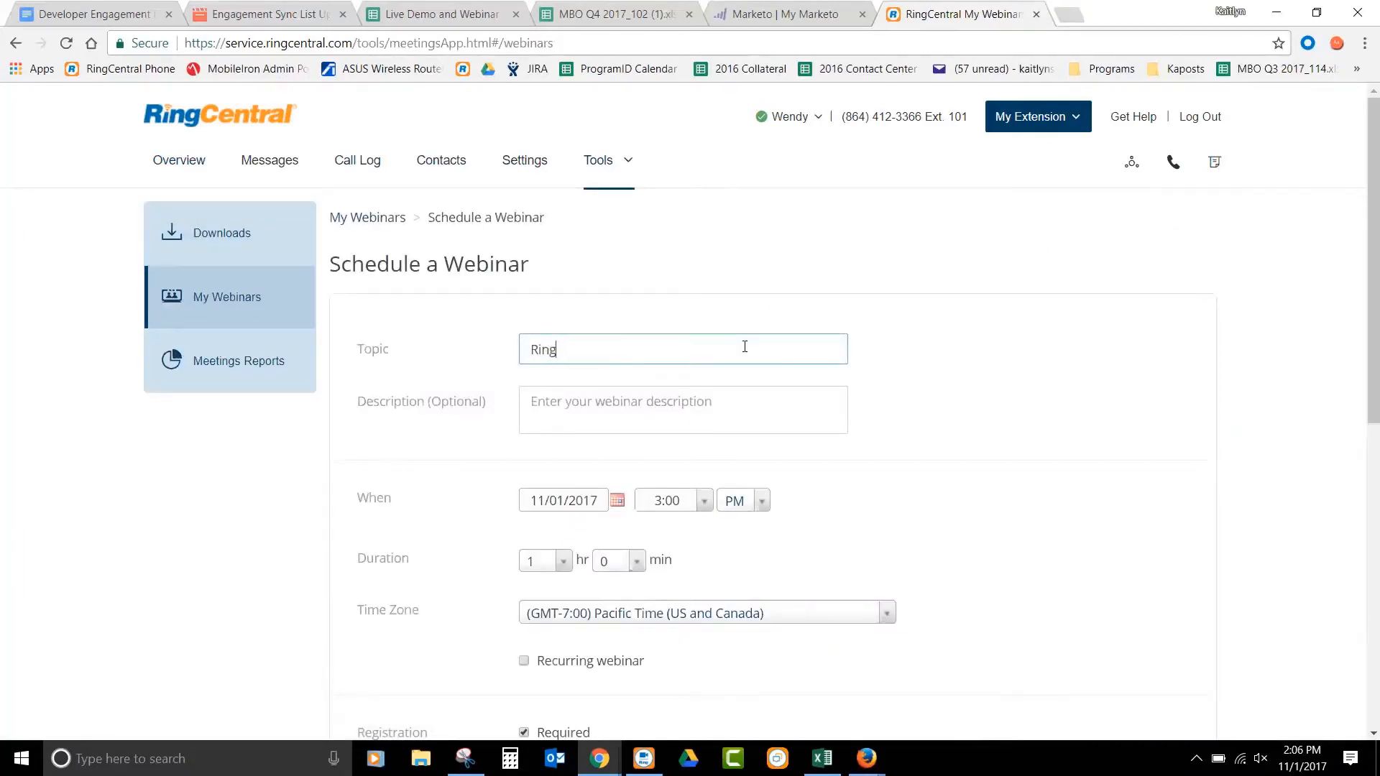
pyautogui.write('Central Product Demo')
pyautogui.click(908, 450)
# - Choose 11/01/2017 as the date of the webinar
pyautogui.scroll(-1, 908, 449)
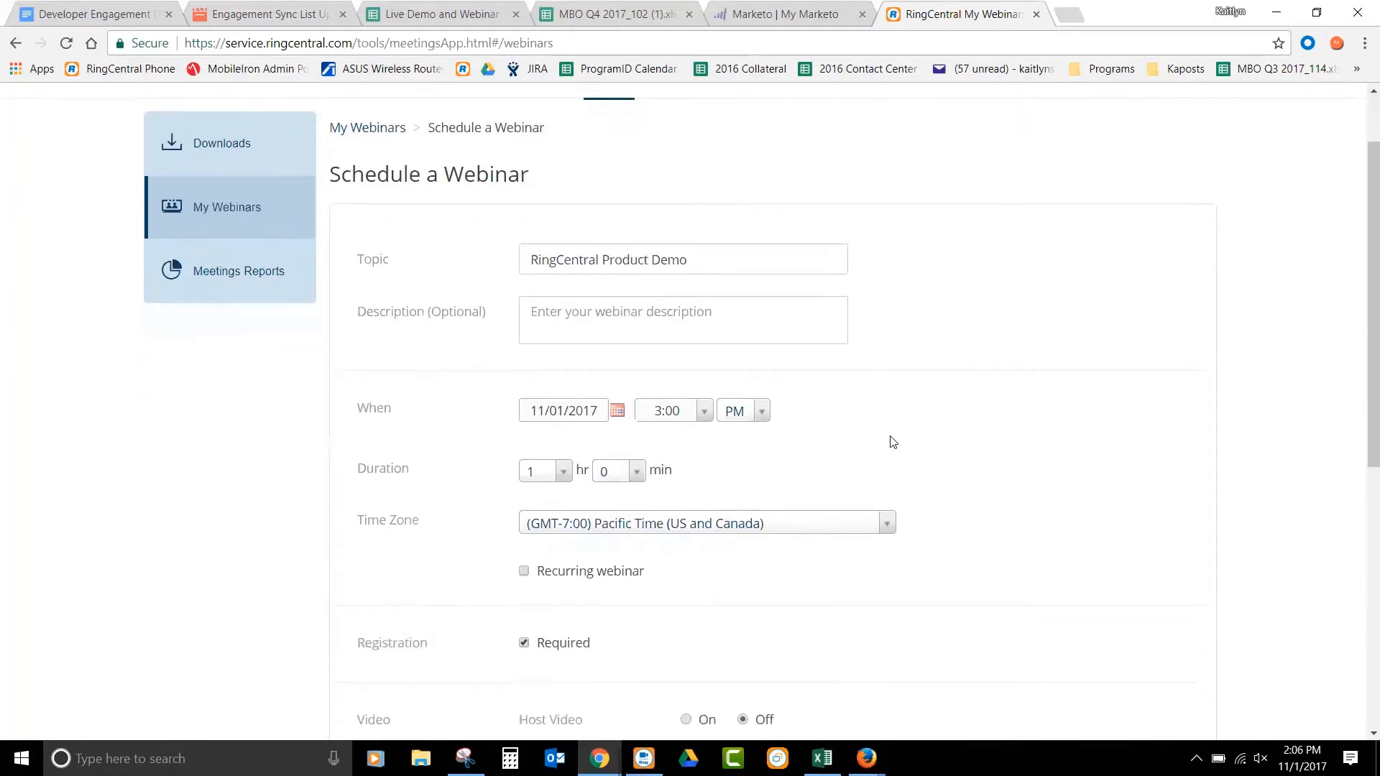
pyautogui.click(617, 411)
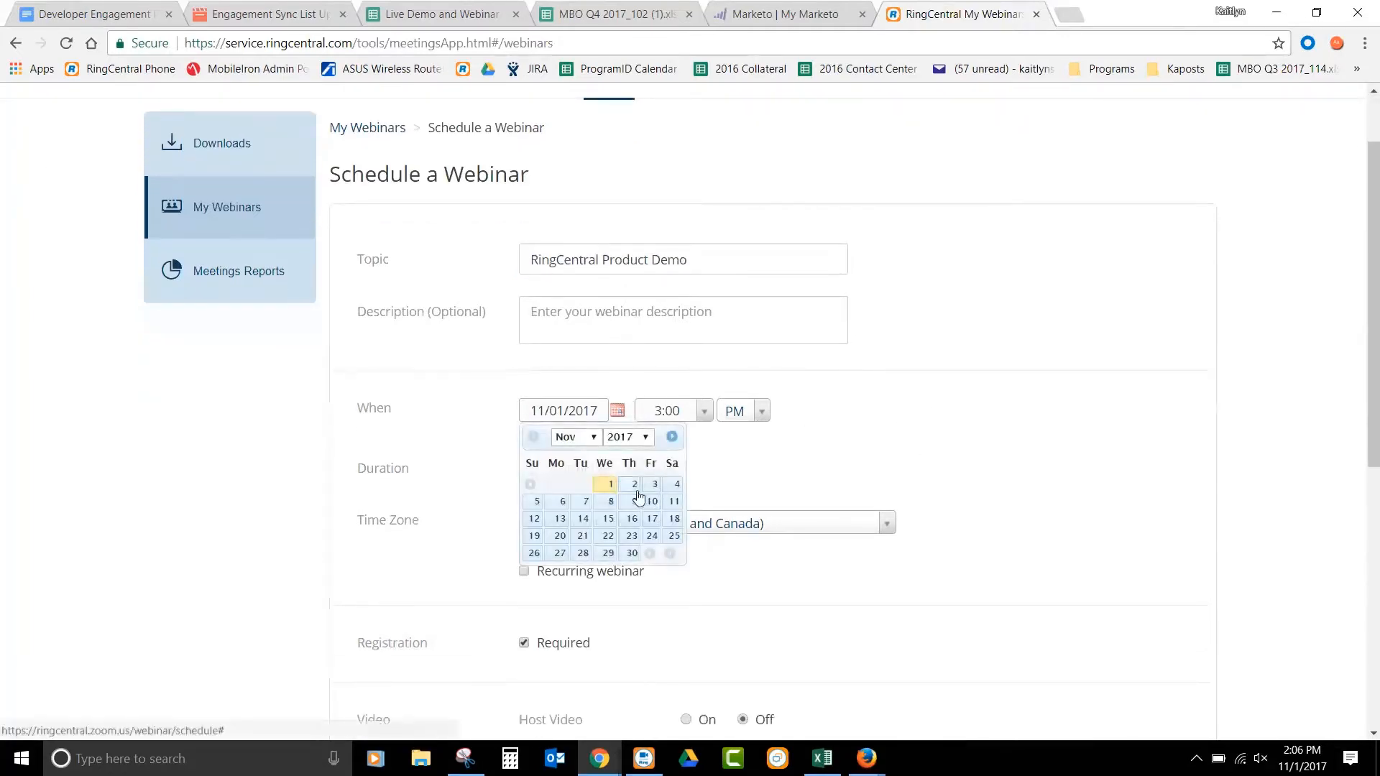
pyautogui.click(617, 485)
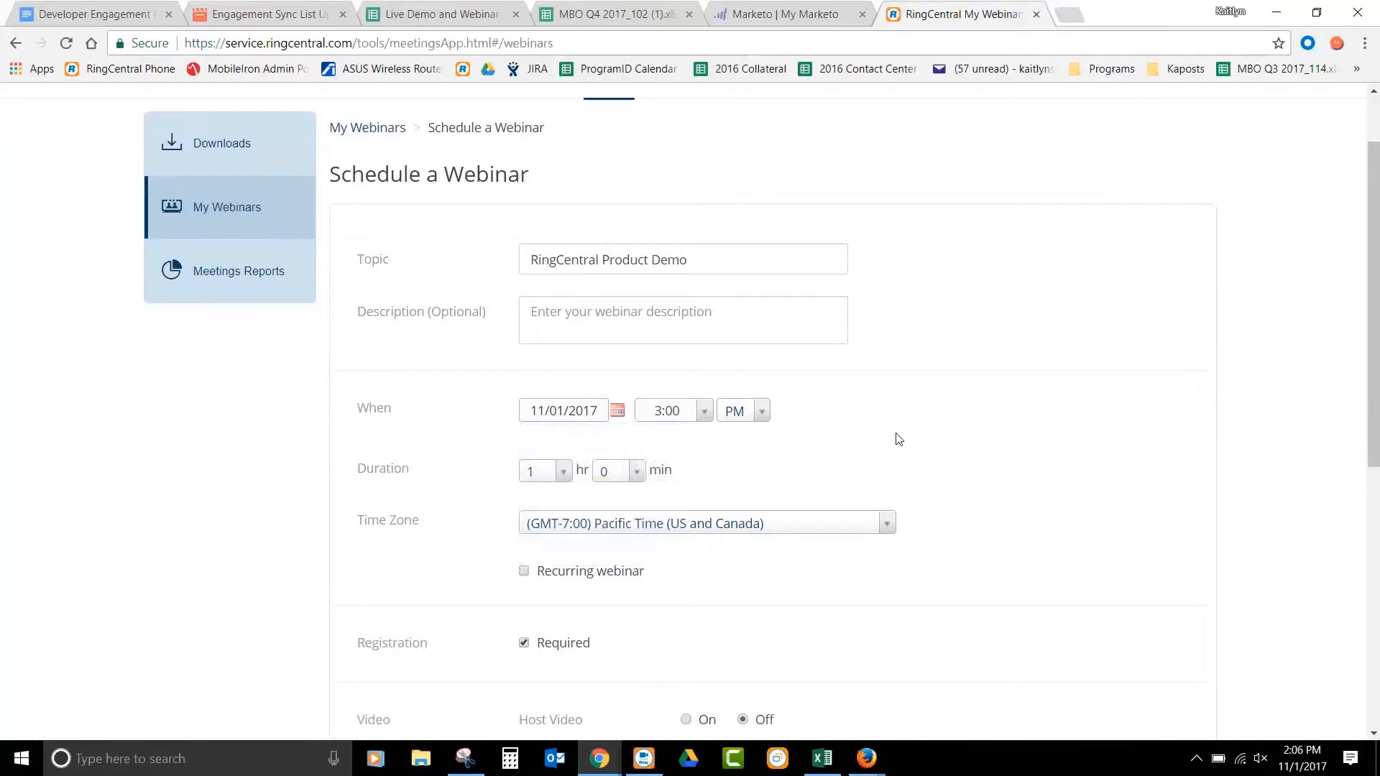
# - Enable the practice session for the webinar and schedule it
pyautogui.scroll(-2, 910, 424)
pyautogui.scroll(-3, 819, 374)
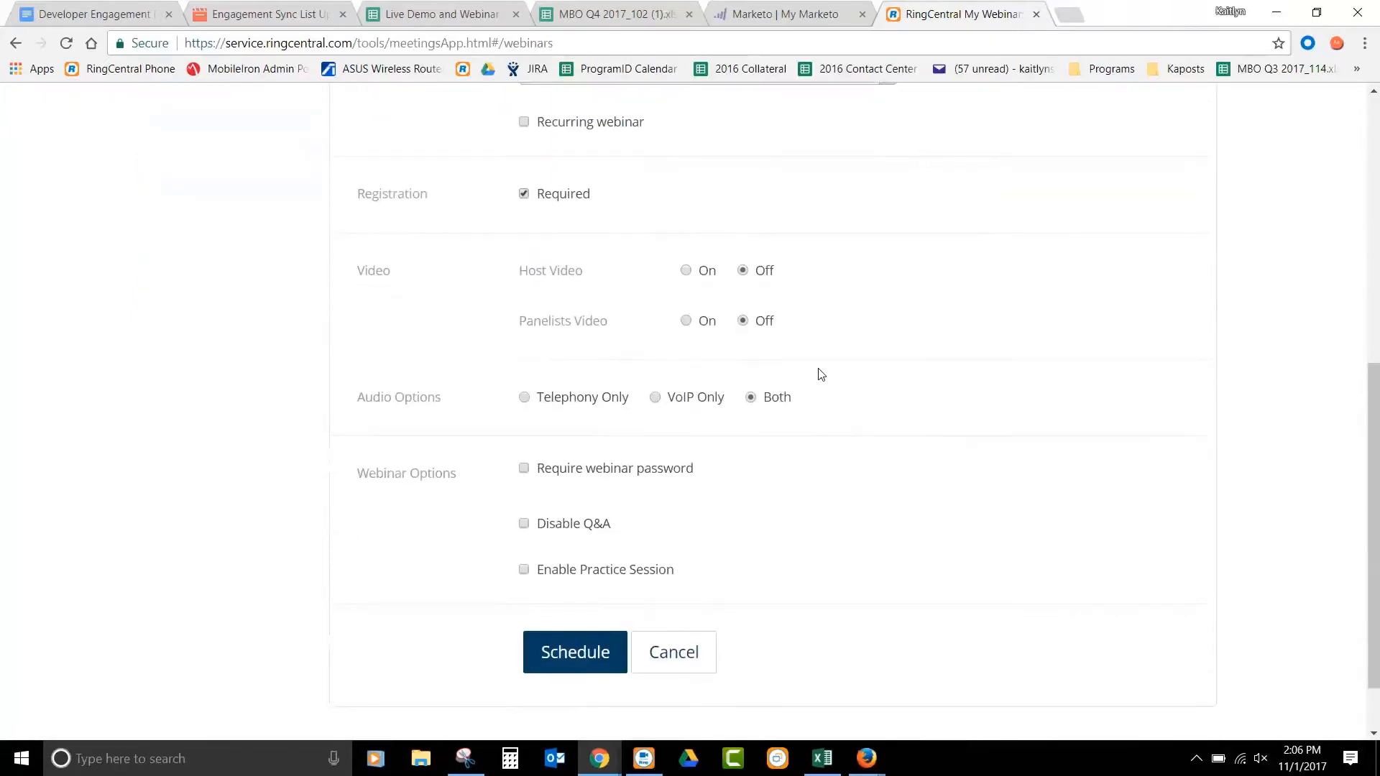
pyautogui.scroll(-1, 820, 373)
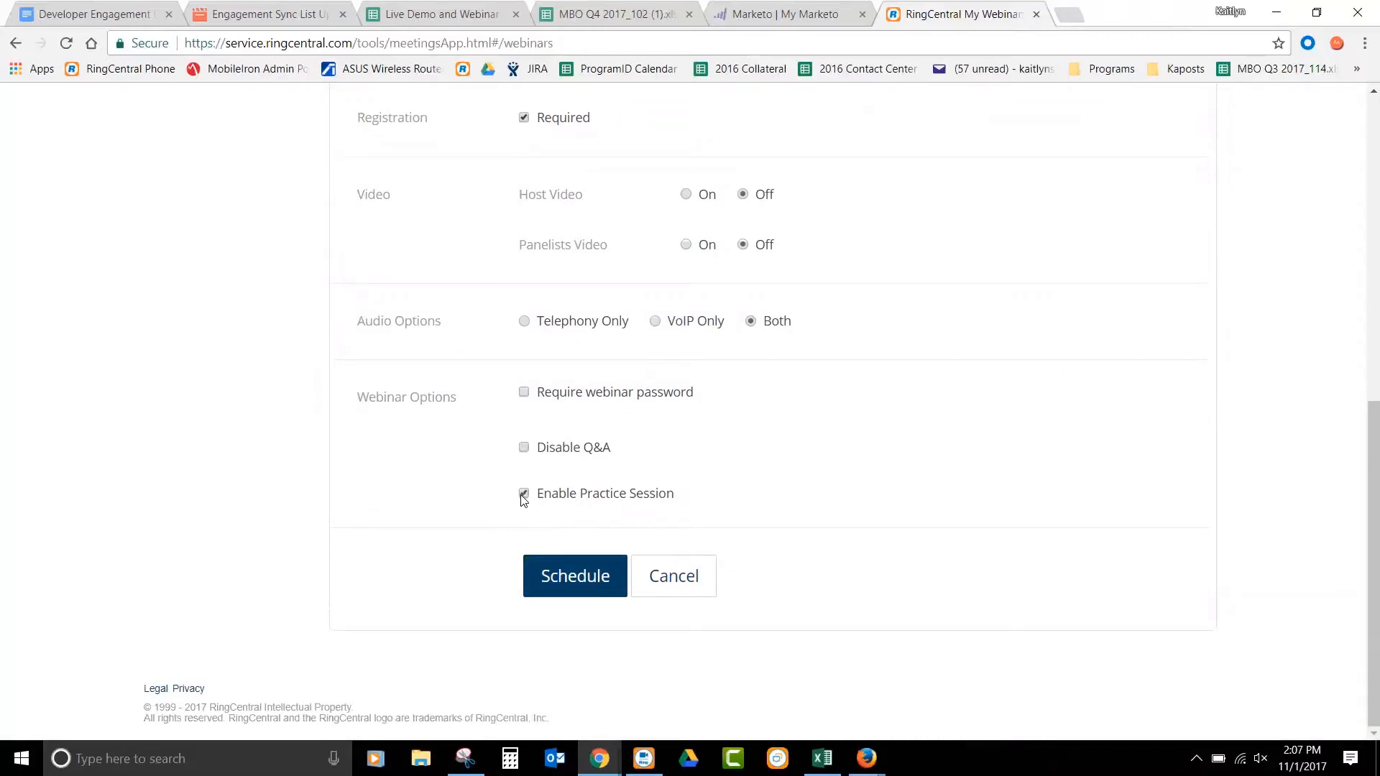
pyautogui.click(587, 574)
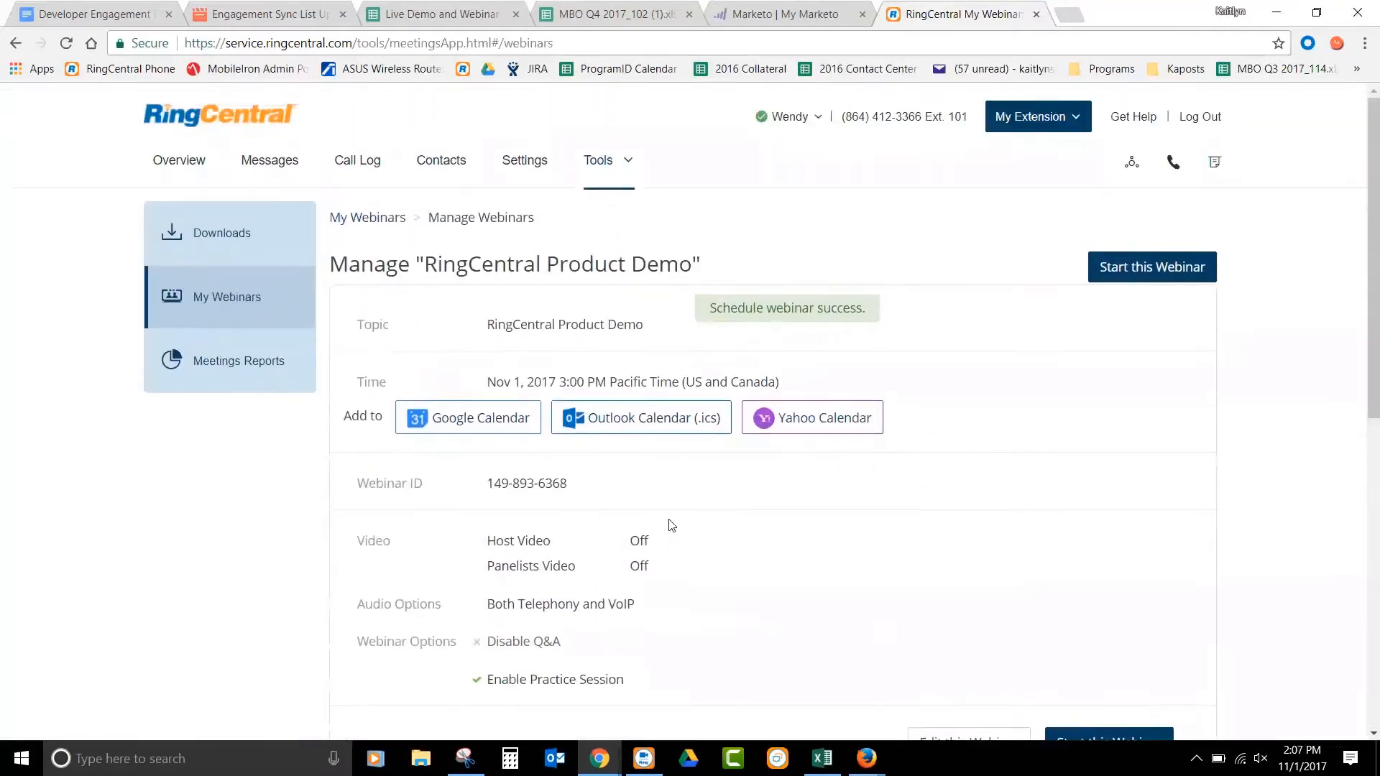
# - Review the scheduled webinar's topic, time, webinar ID, options and attendee invitation settings
pyautogui.scroll(-1, 668, 525)
pyautogui.moveTo(471, 237); pyautogui.dragTo(760, 291)
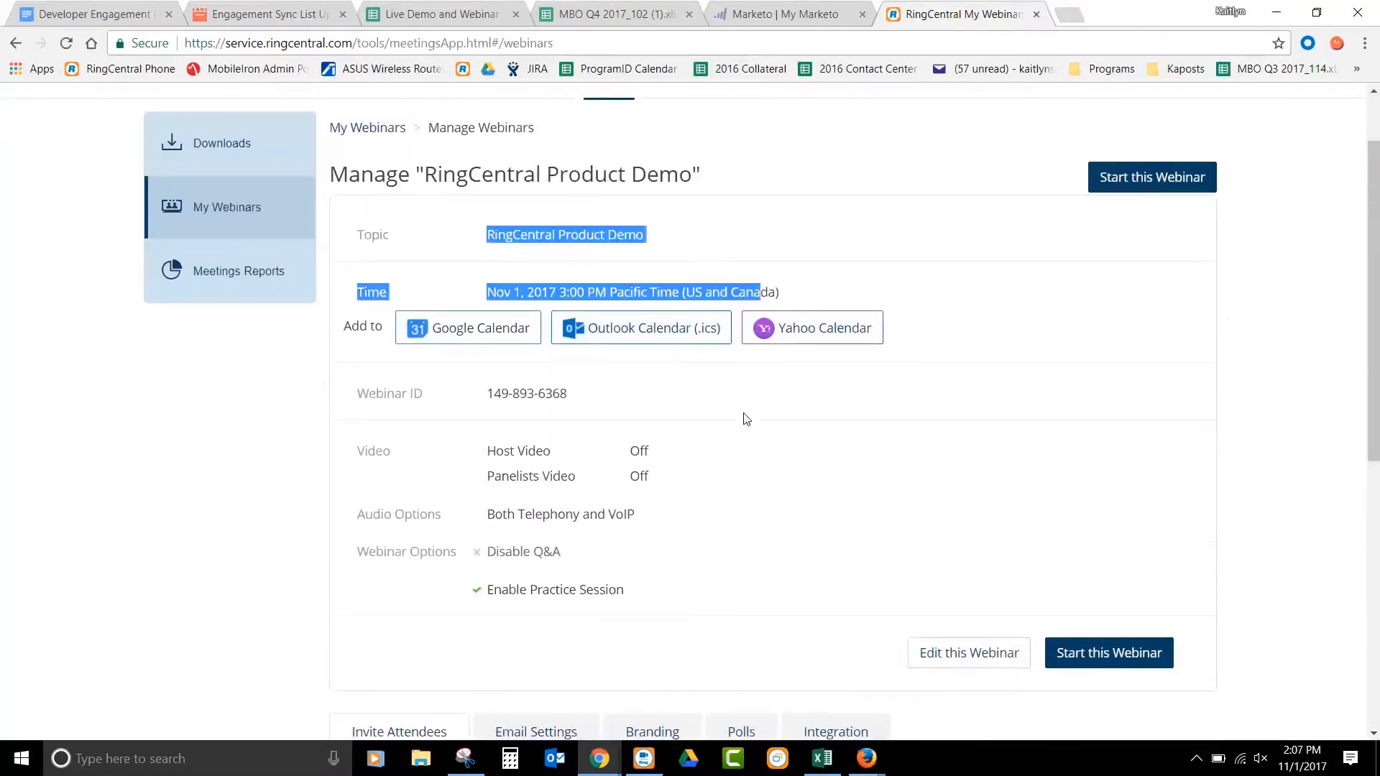
pyautogui.moveTo(746, 419); pyautogui.dragTo(431, 379)
pyautogui.click(659, 415)
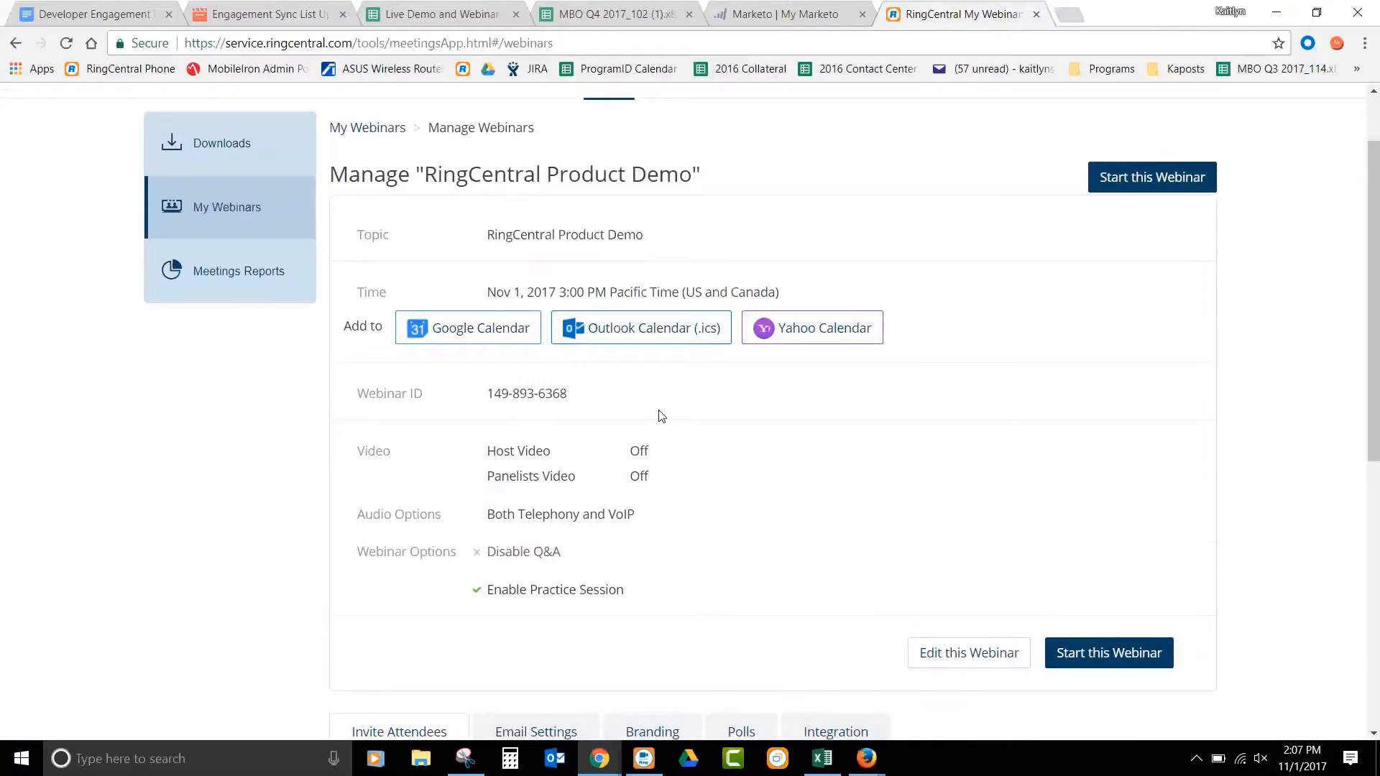
pyautogui.scroll(-5, 660, 415)
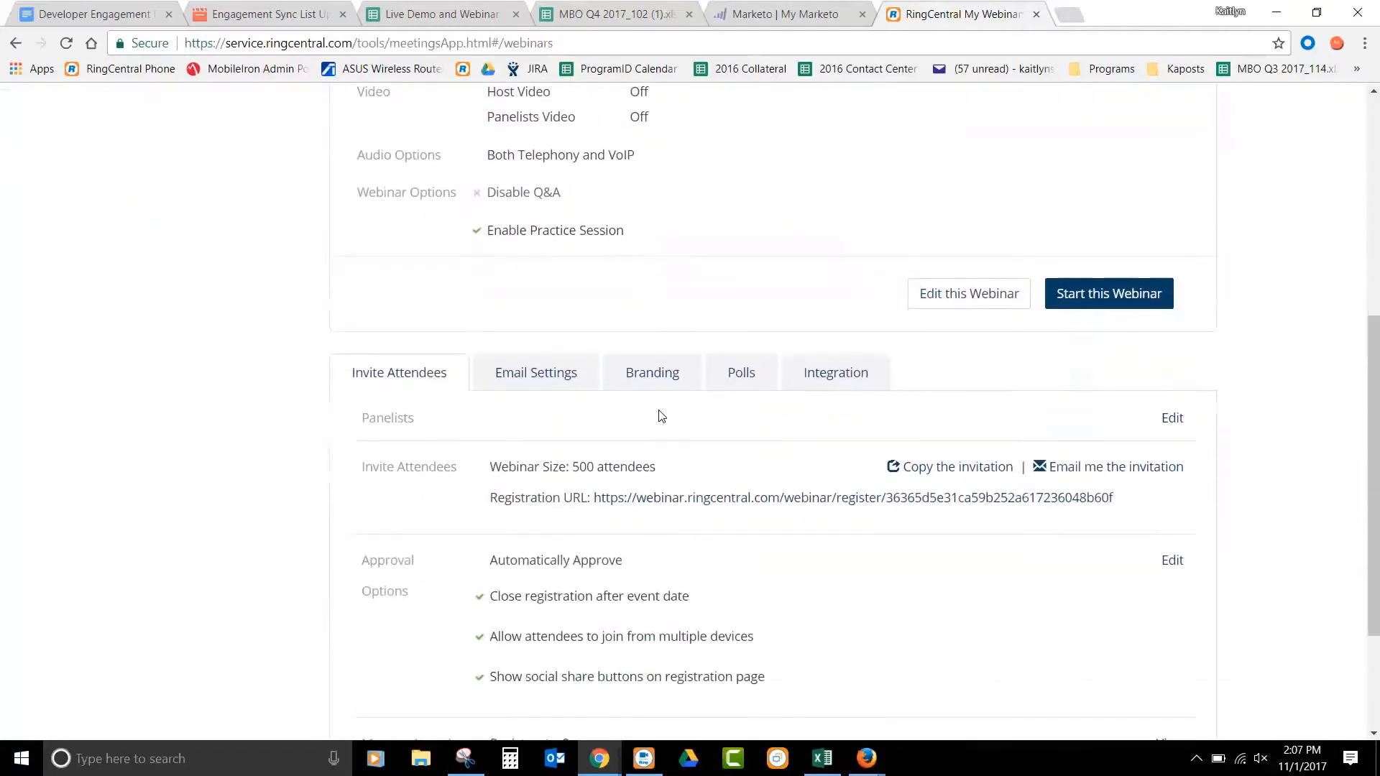
pyautogui.scroll(-3, 661, 416)
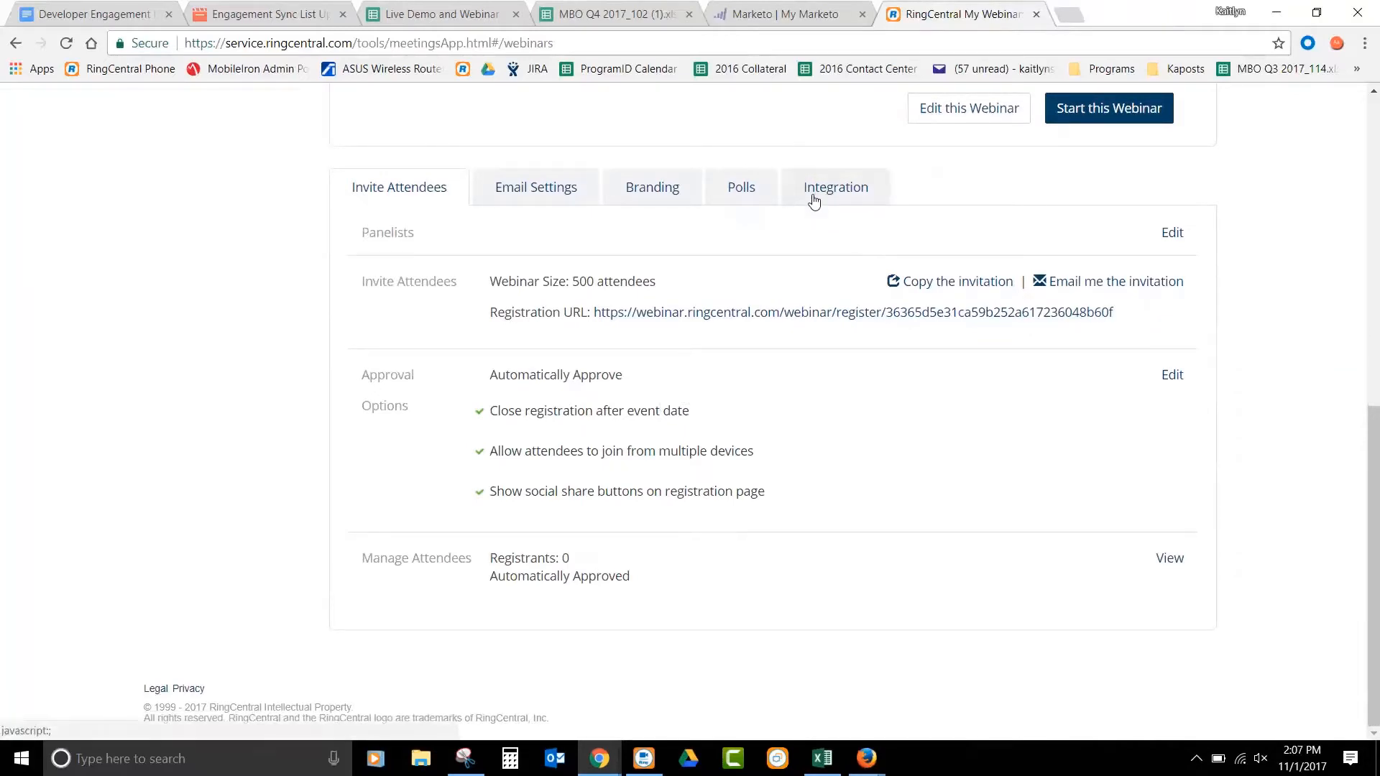
# - Copy the scheduled webinar's ID and switch to the Marketo window with the RingCentral Test Webinar program in Firefox
pyautogui.scroll(8, 811, 204)
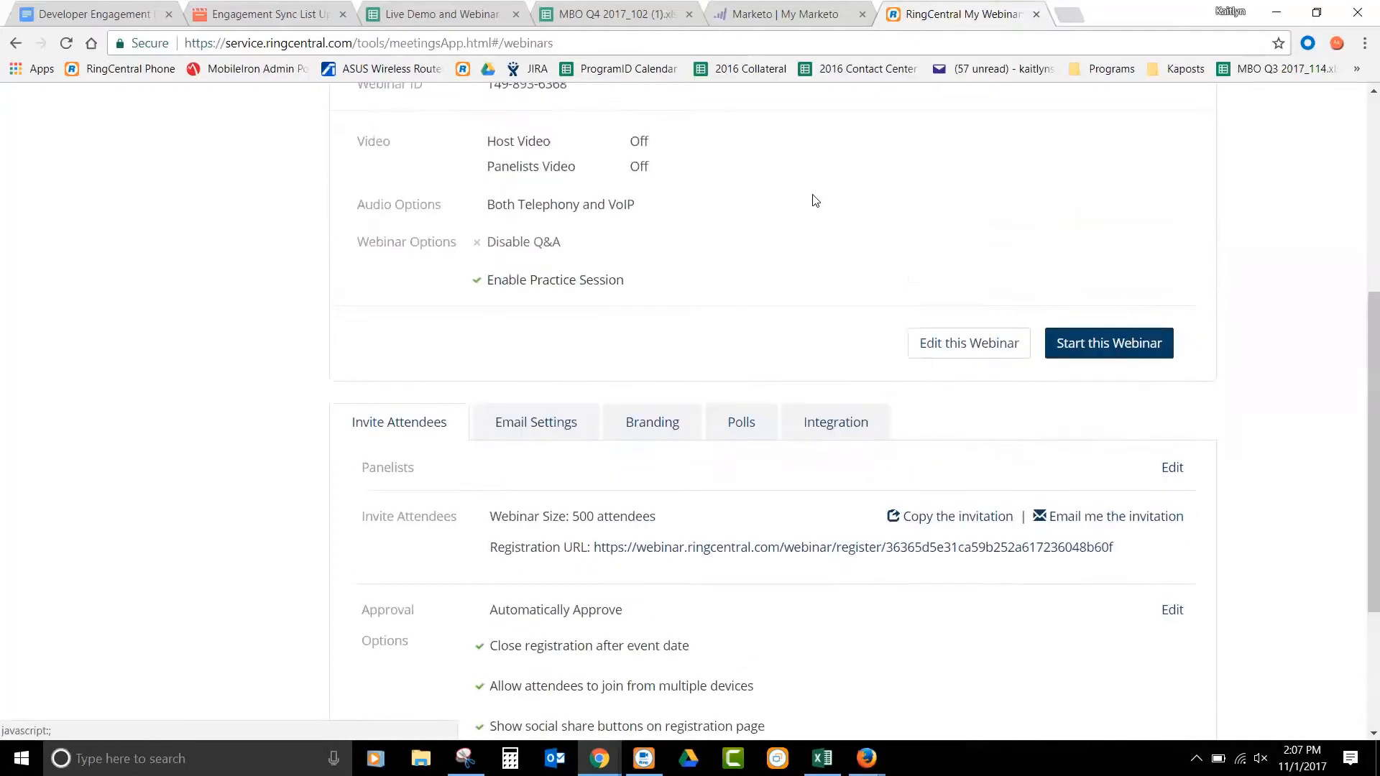
pyautogui.moveTo(568, 387); pyautogui.dragTo(491, 388)
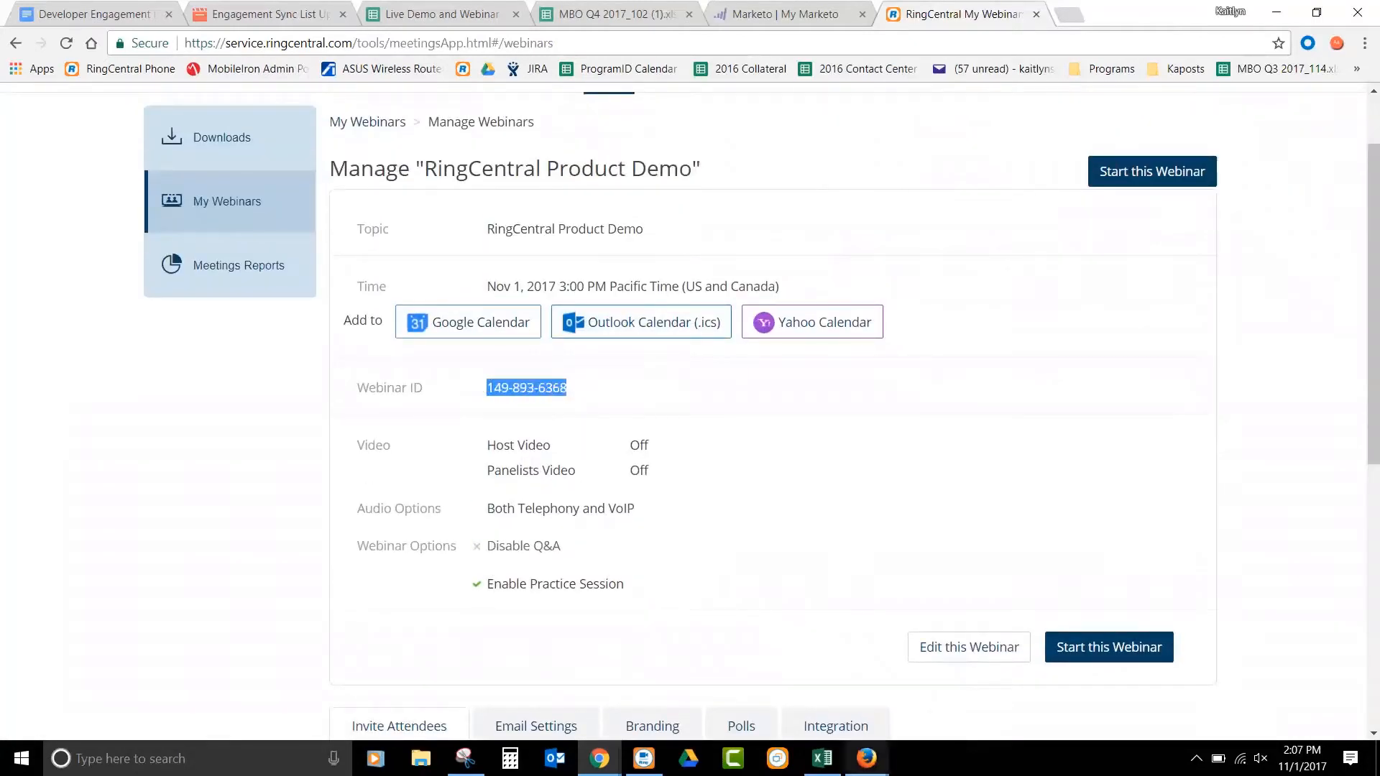
pyautogui.click(866, 758)
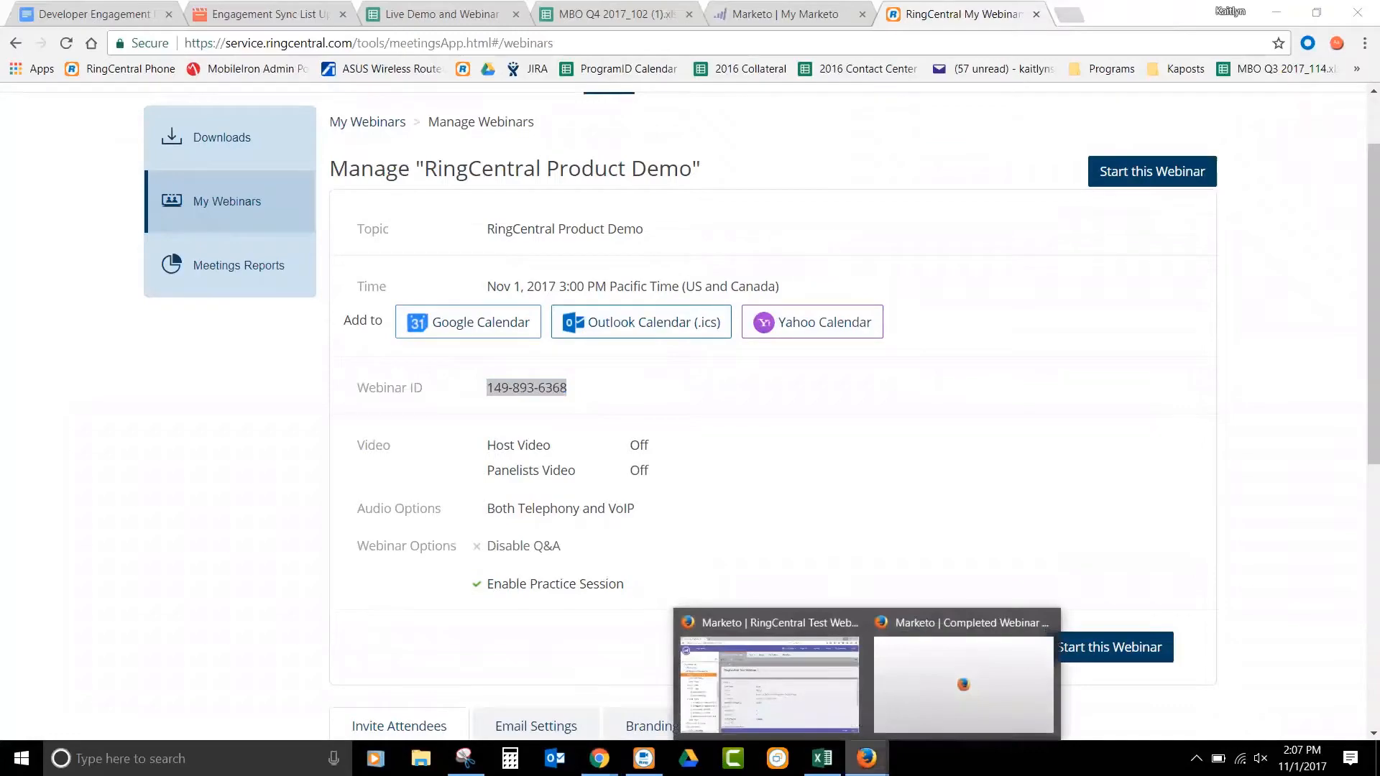
pyautogui.click(805, 695)
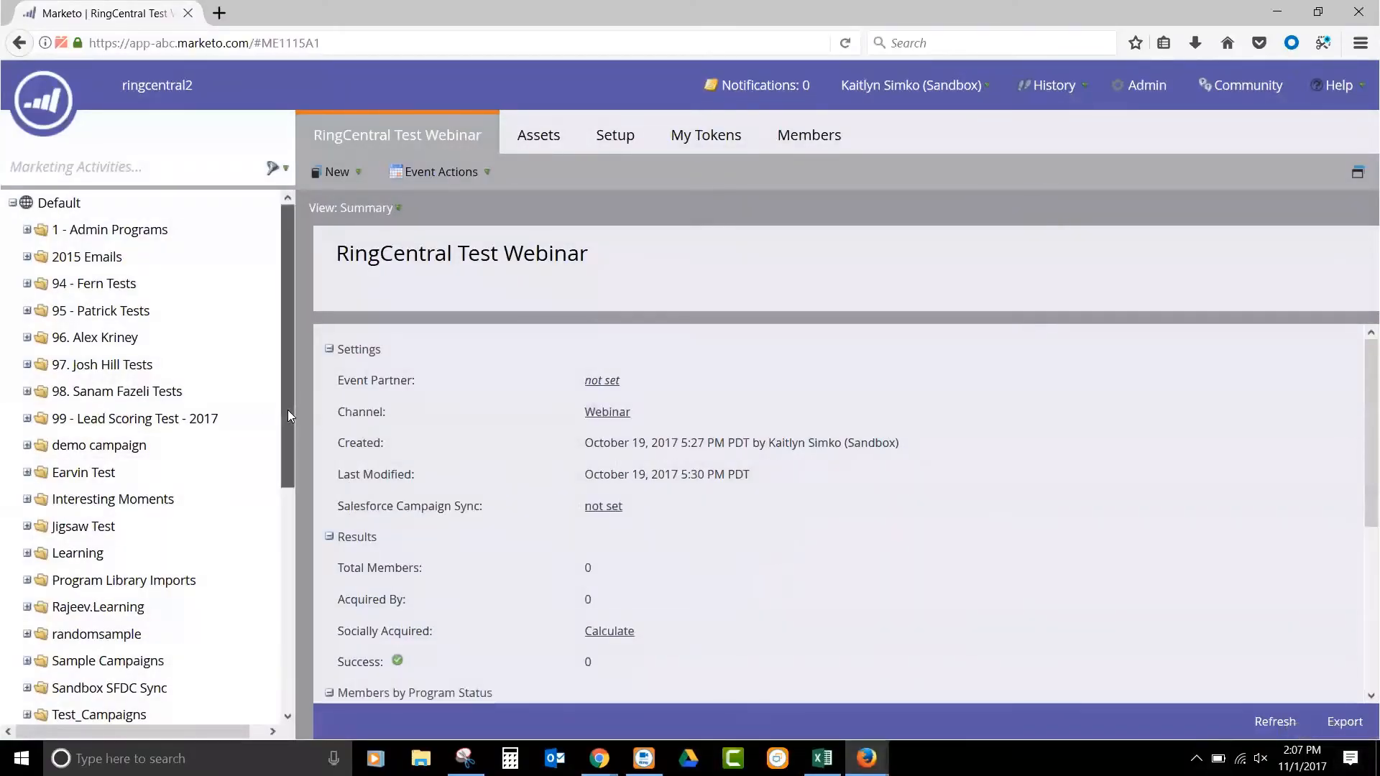
# - Expand the RingCentral Test Webinar program in the Webinar Test folder and examine its program tokens
pyautogui.moveTo(287, 410); pyautogui.dragTo(292, 634)
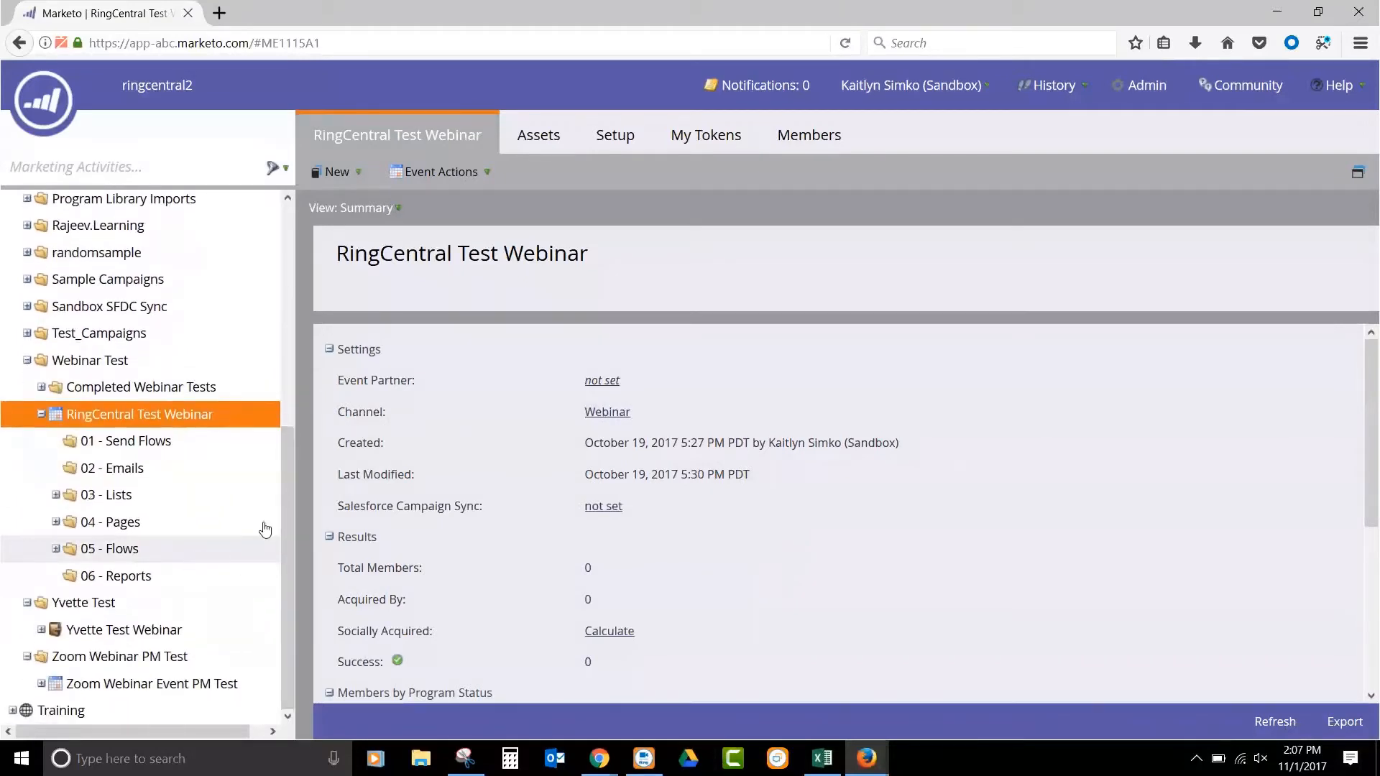
pyautogui.scroll(-4, 496, 440)
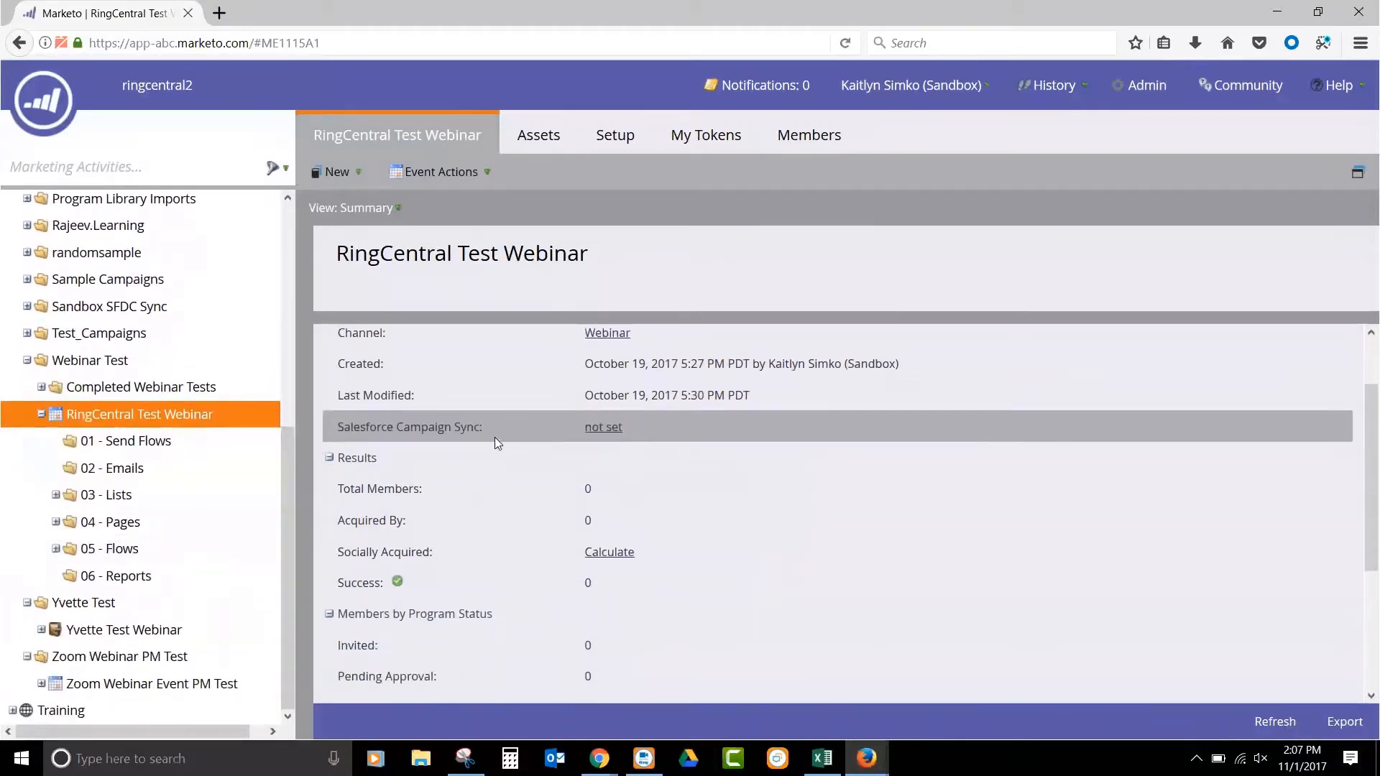
pyautogui.click(41, 416)
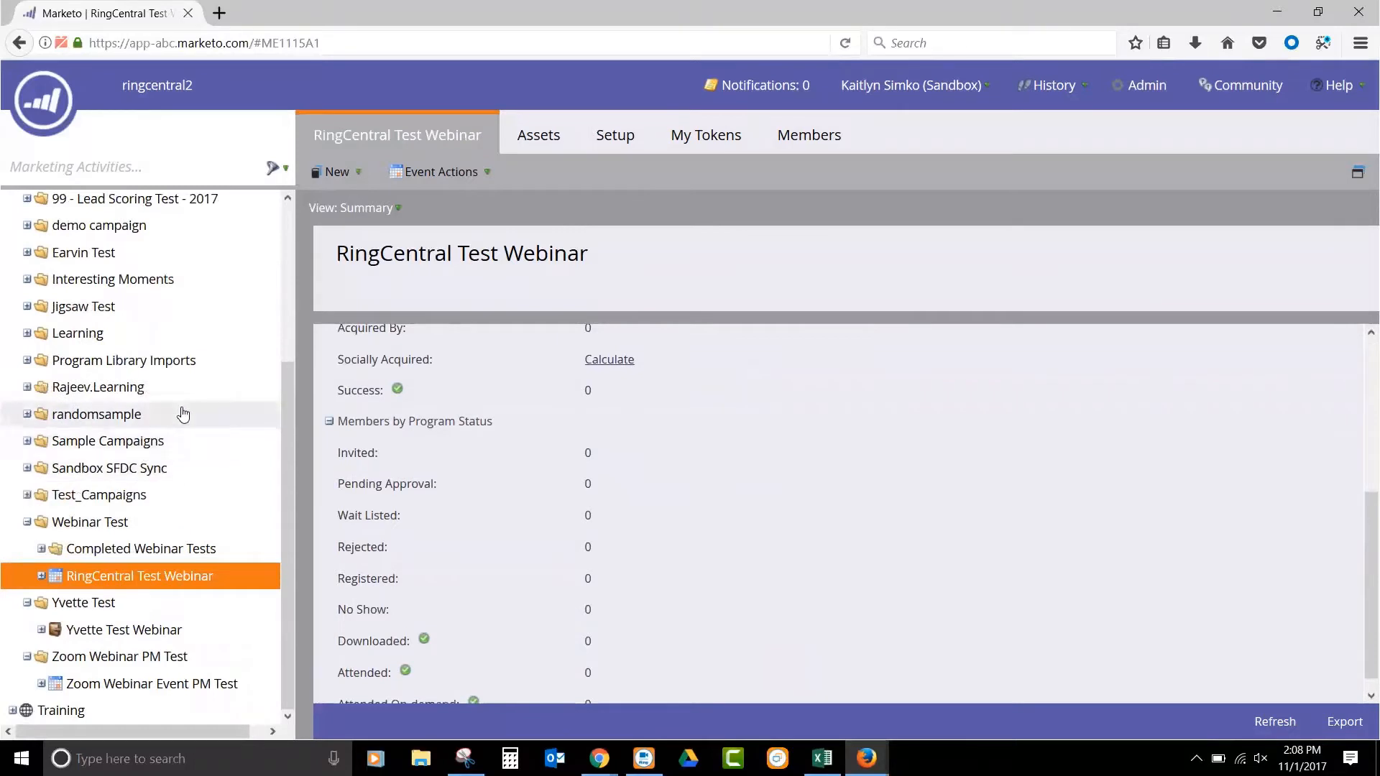
pyautogui.click(41, 576)
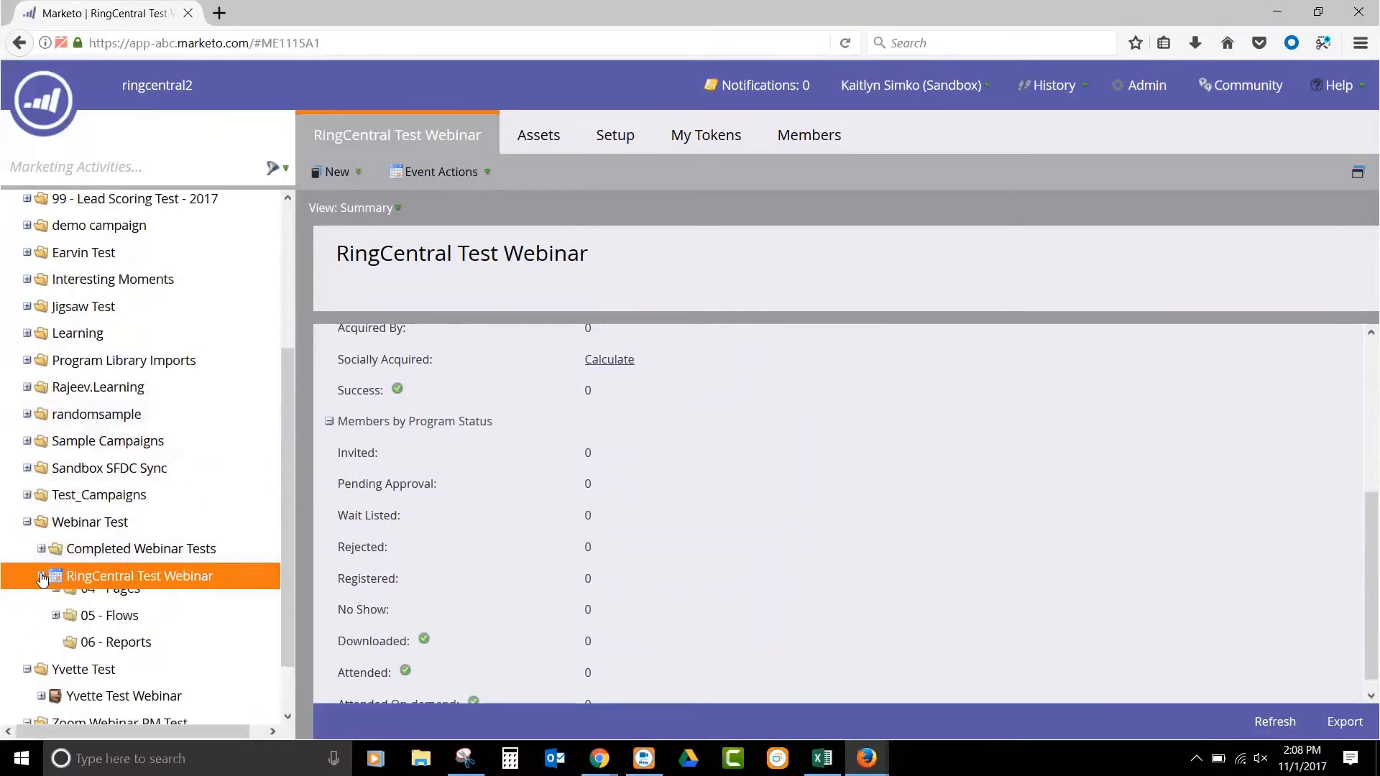
pyautogui.scroll(-3, 195, 446)
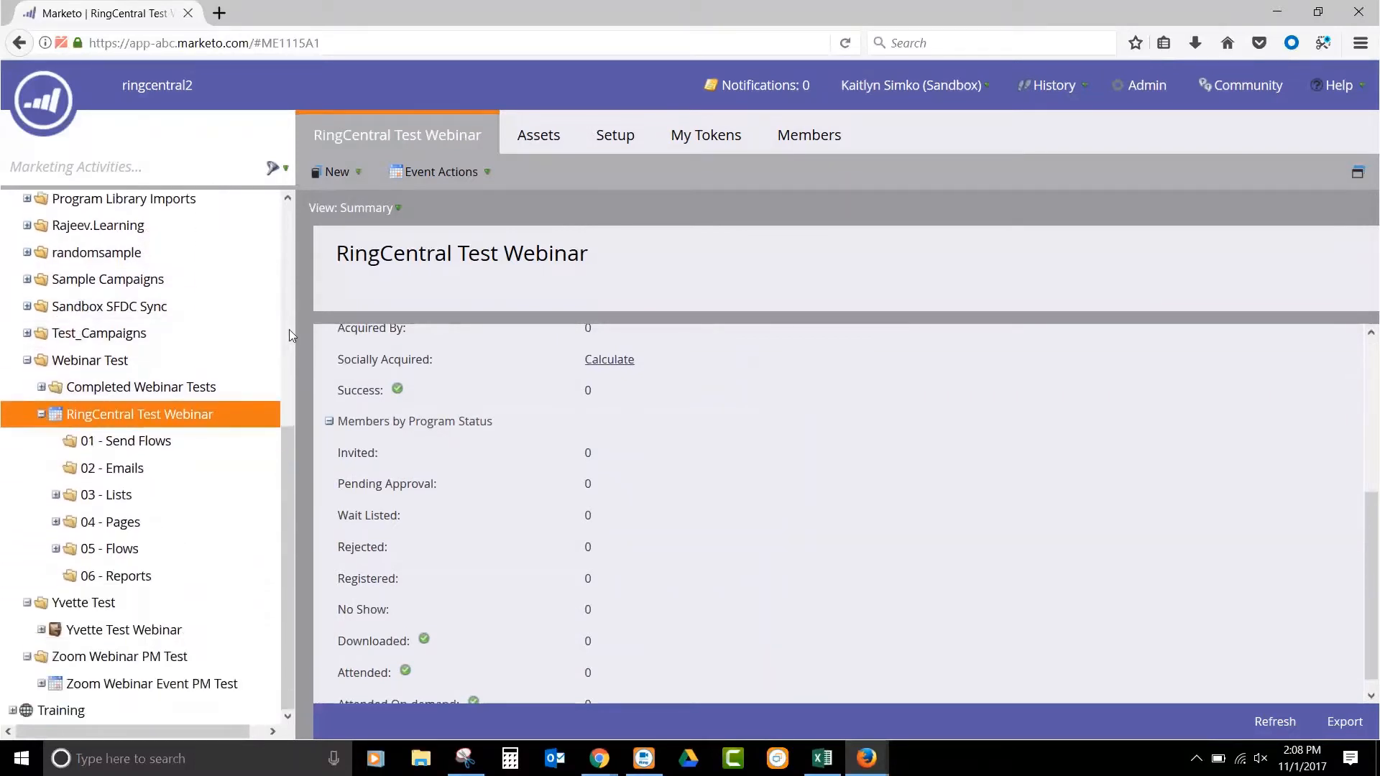
pyautogui.click(723, 149)
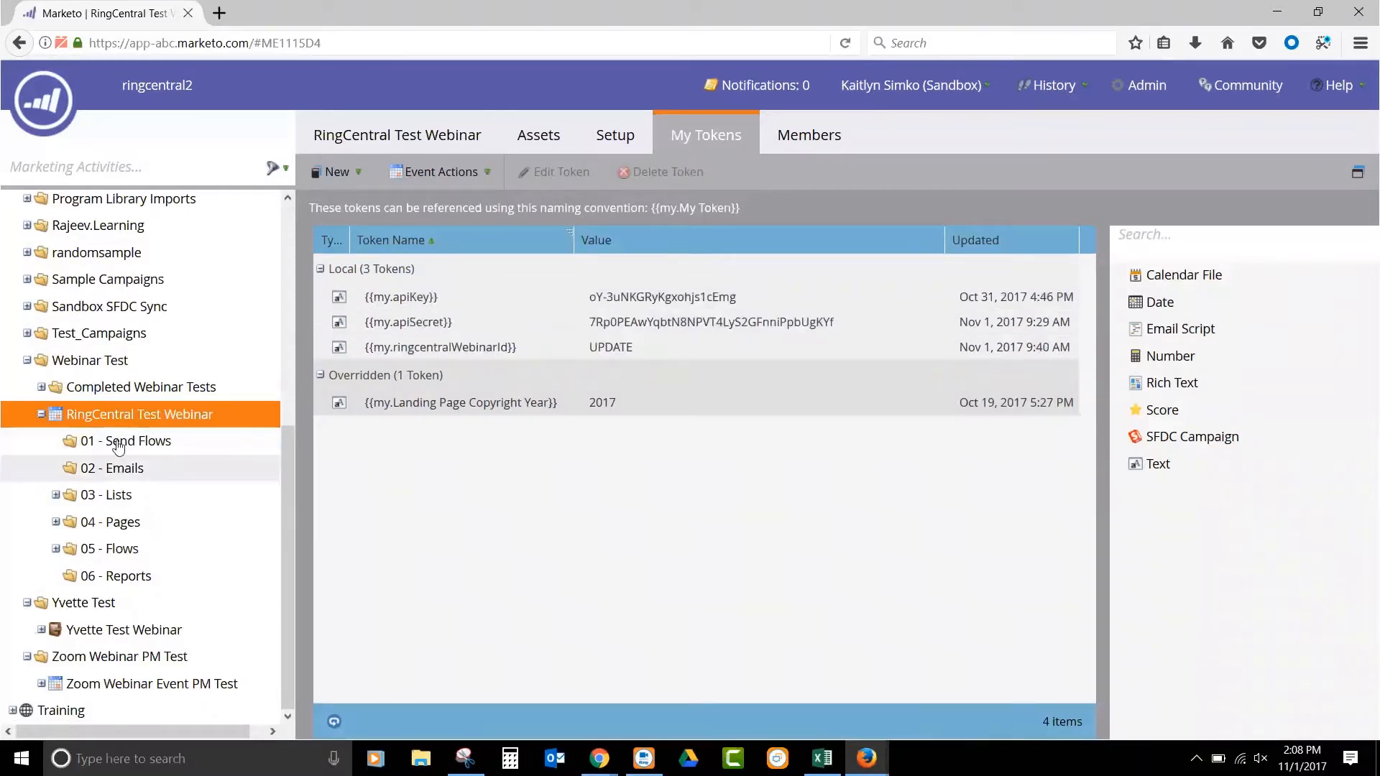
# - Clone the RingCentral Test Webinar event into the Webinar Test campaign folder with the name RingCentral Product demo
pyautogui.rightClick(139, 414)
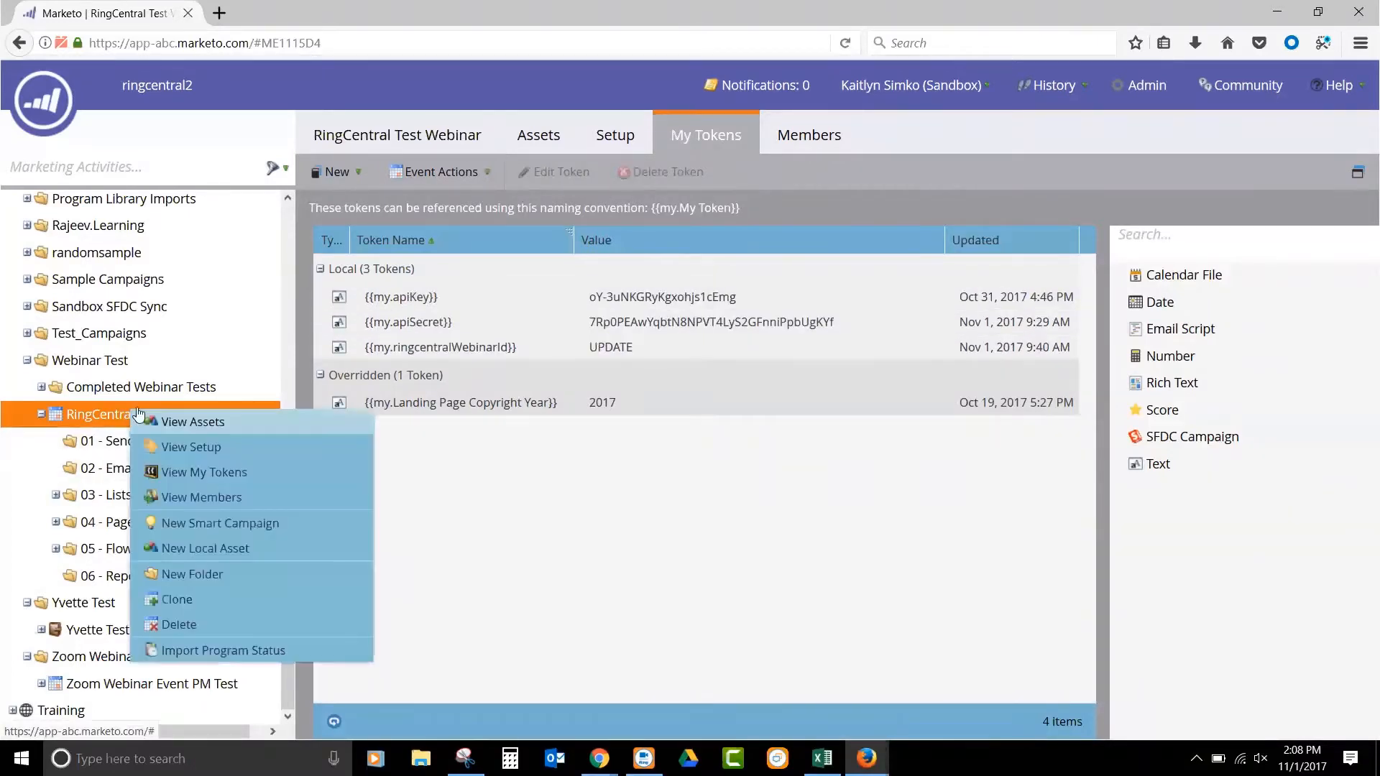
pyautogui.click(213, 599)
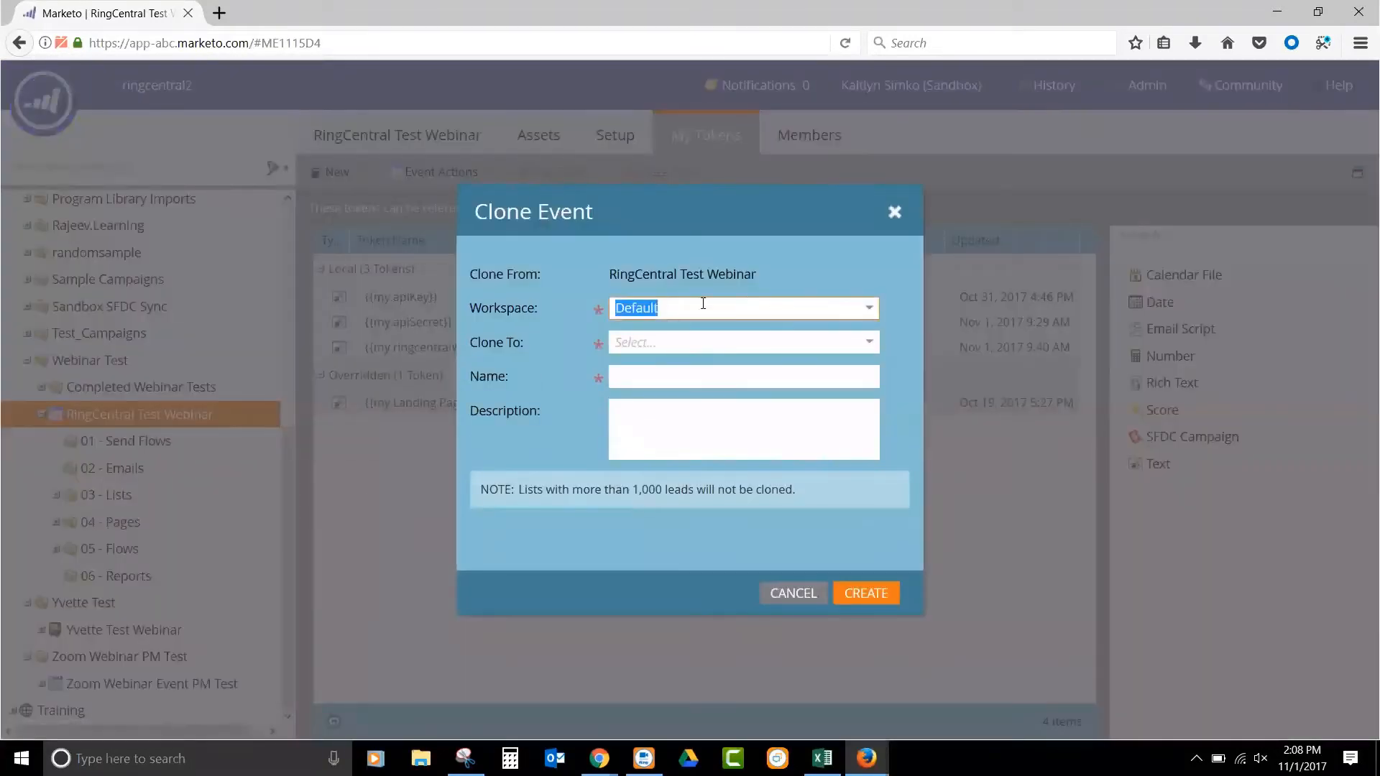
pyautogui.click(720, 337)
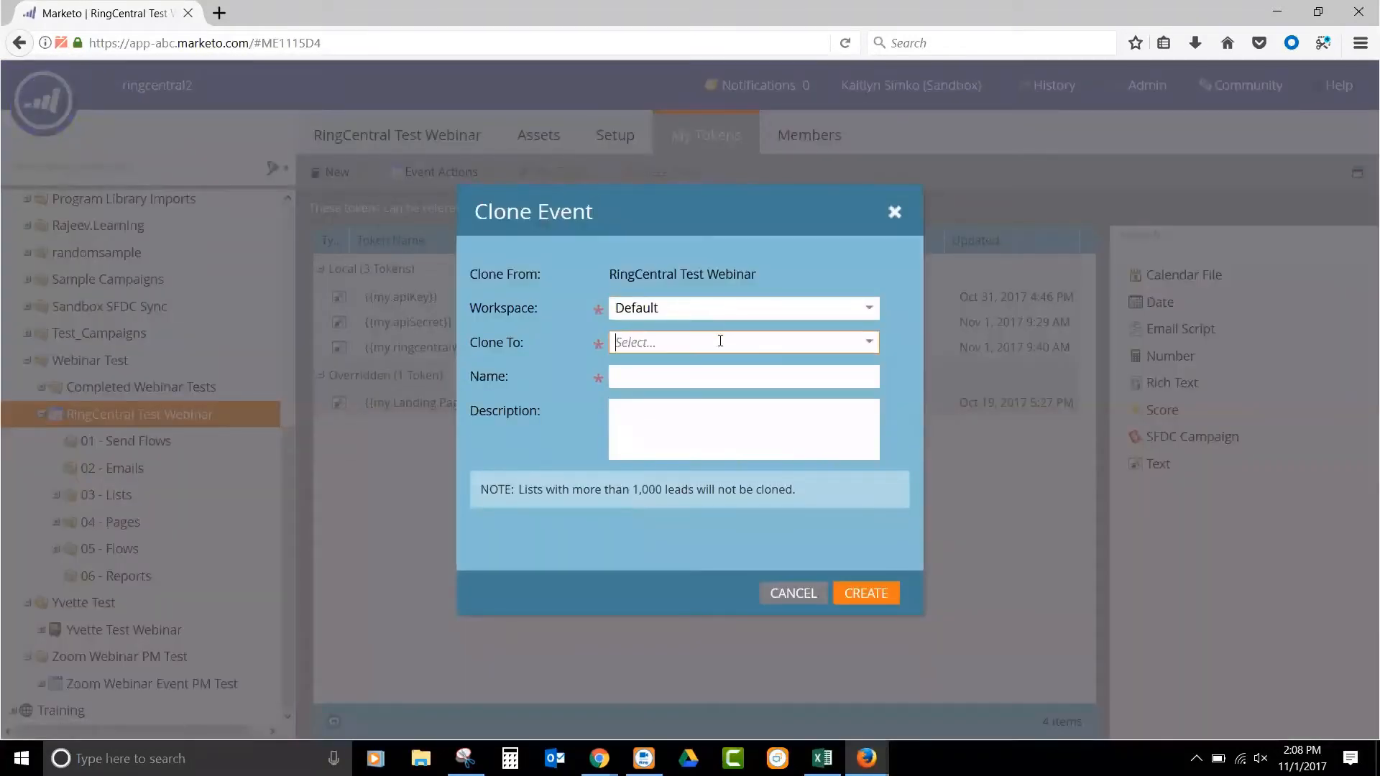
pyautogui.click(869, 342)
pyautogui.click(861, 377)
pyautogui.click(831, 374)
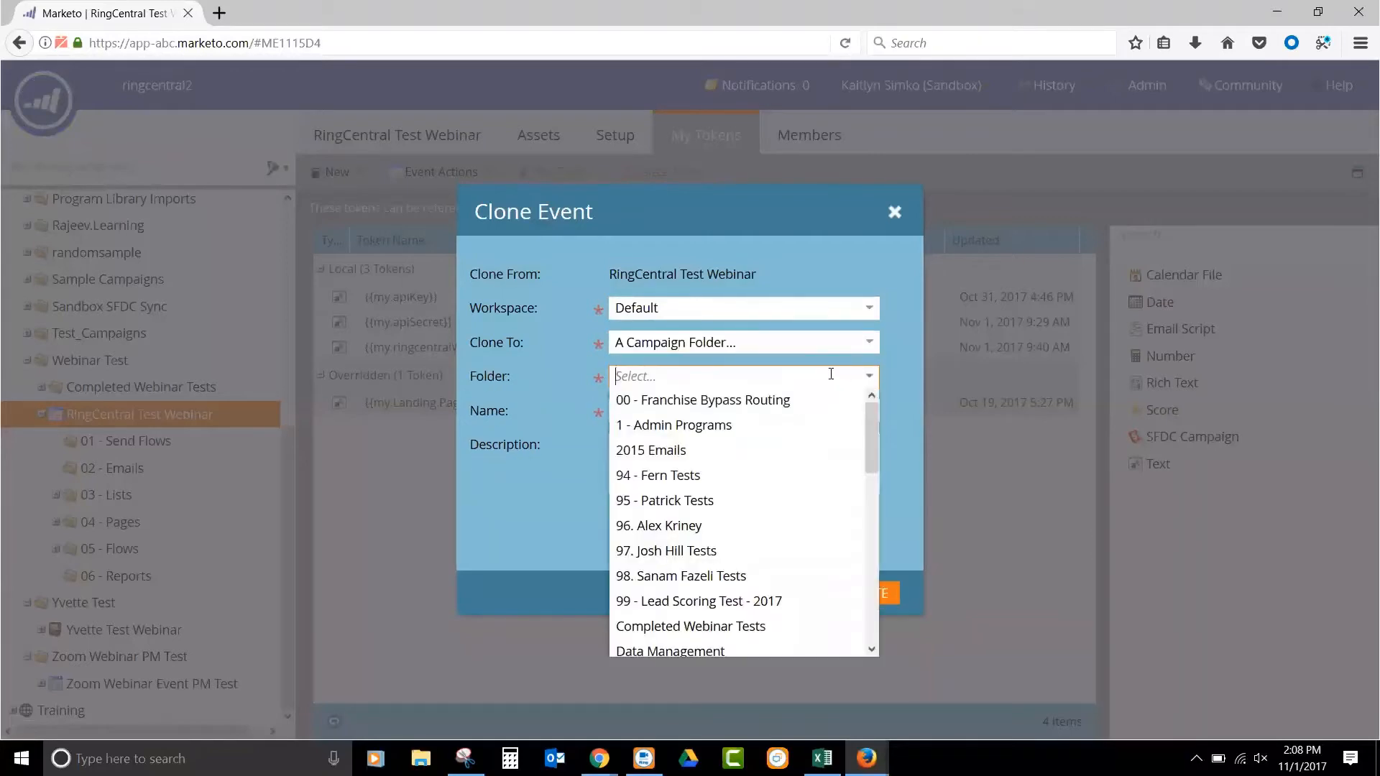
pyautogui.write('Webinar')
pyautogui.click(791, 399)
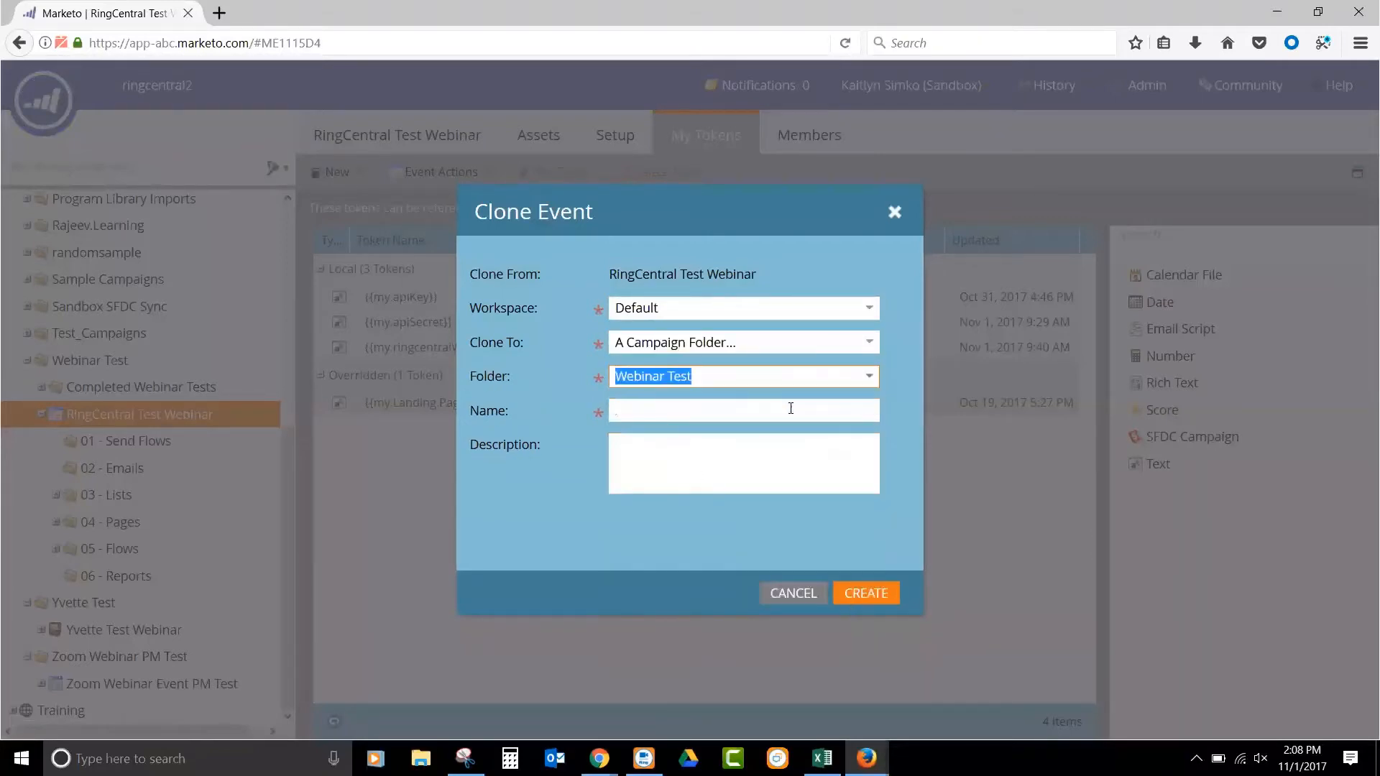
pyautogui.click(782, 407)
pyautogui.write('RingCentral Product demo')
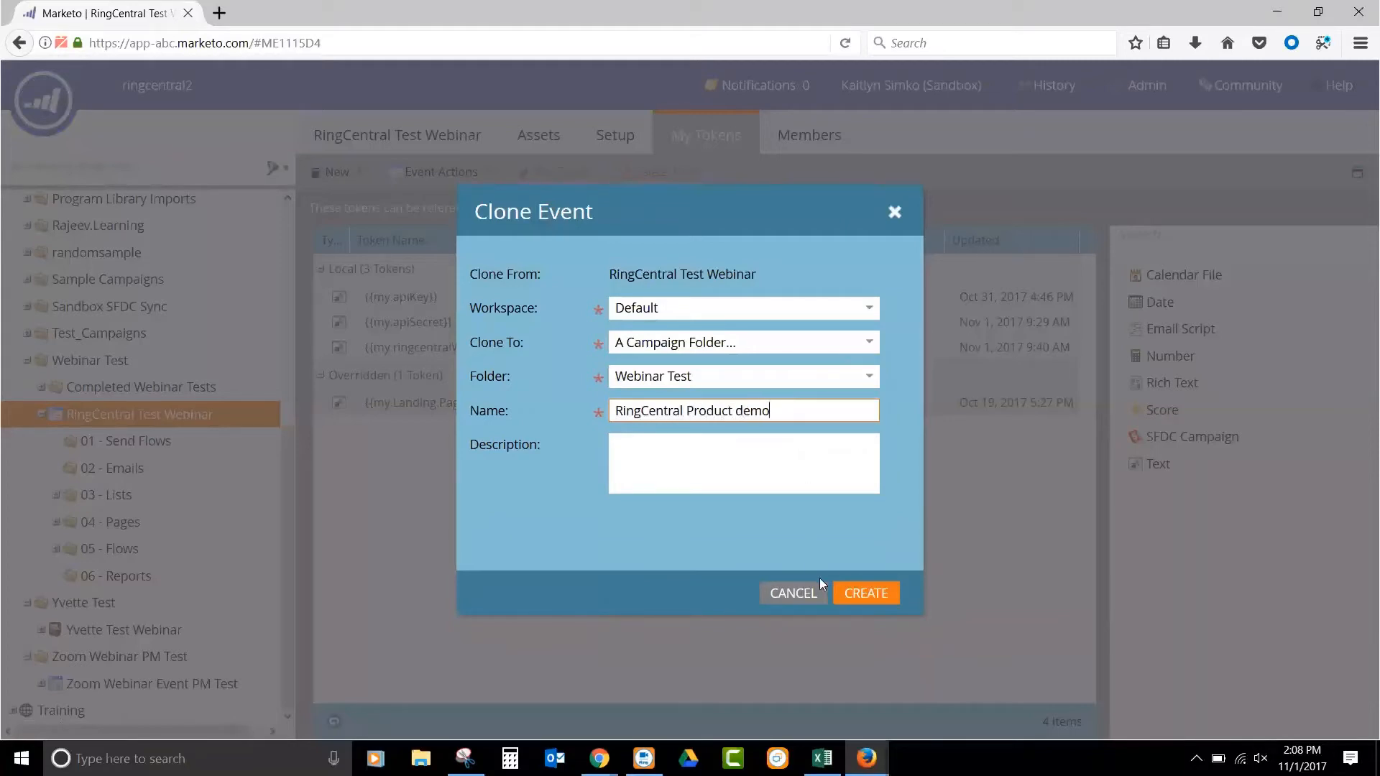
pyautogui.click(855, 597)
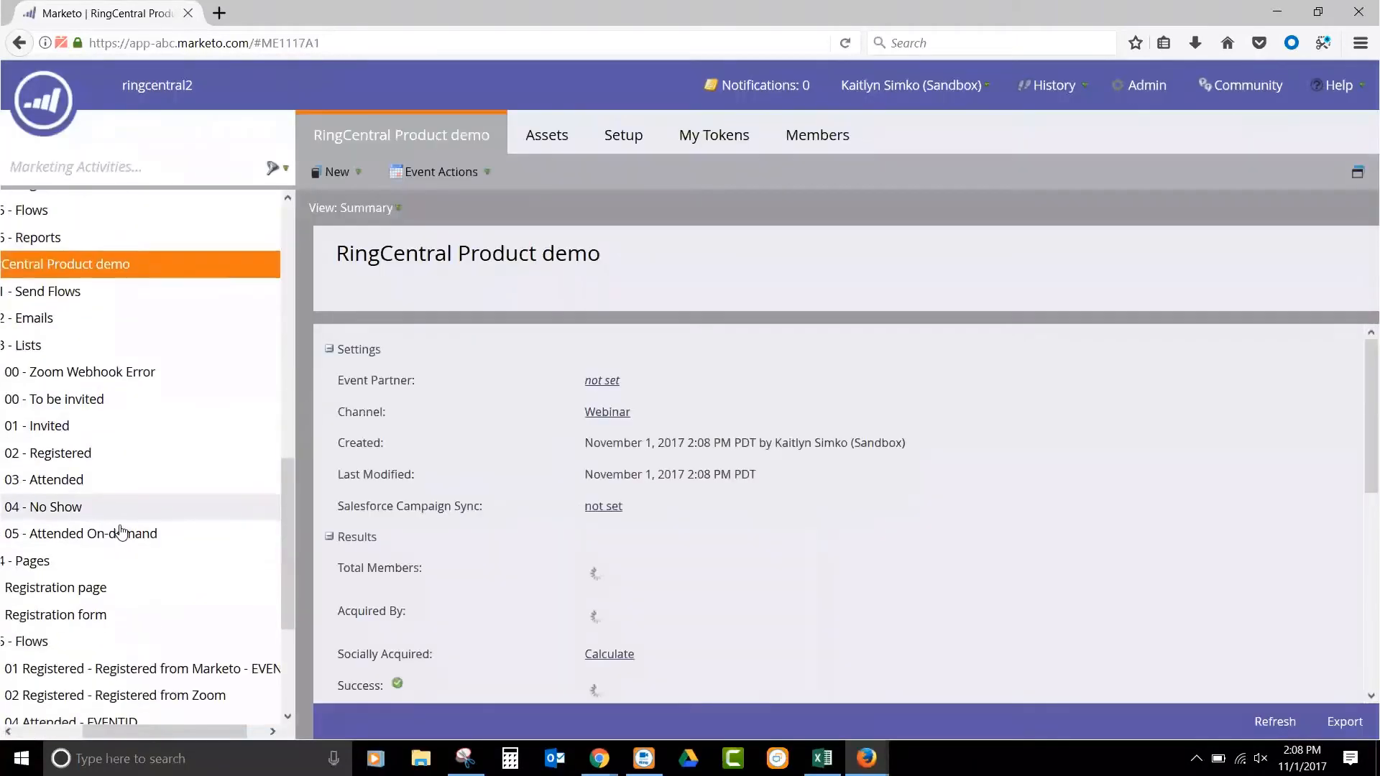
pyautogui.moveTo(145, 731); pyautogui.dragTo(110, 731)
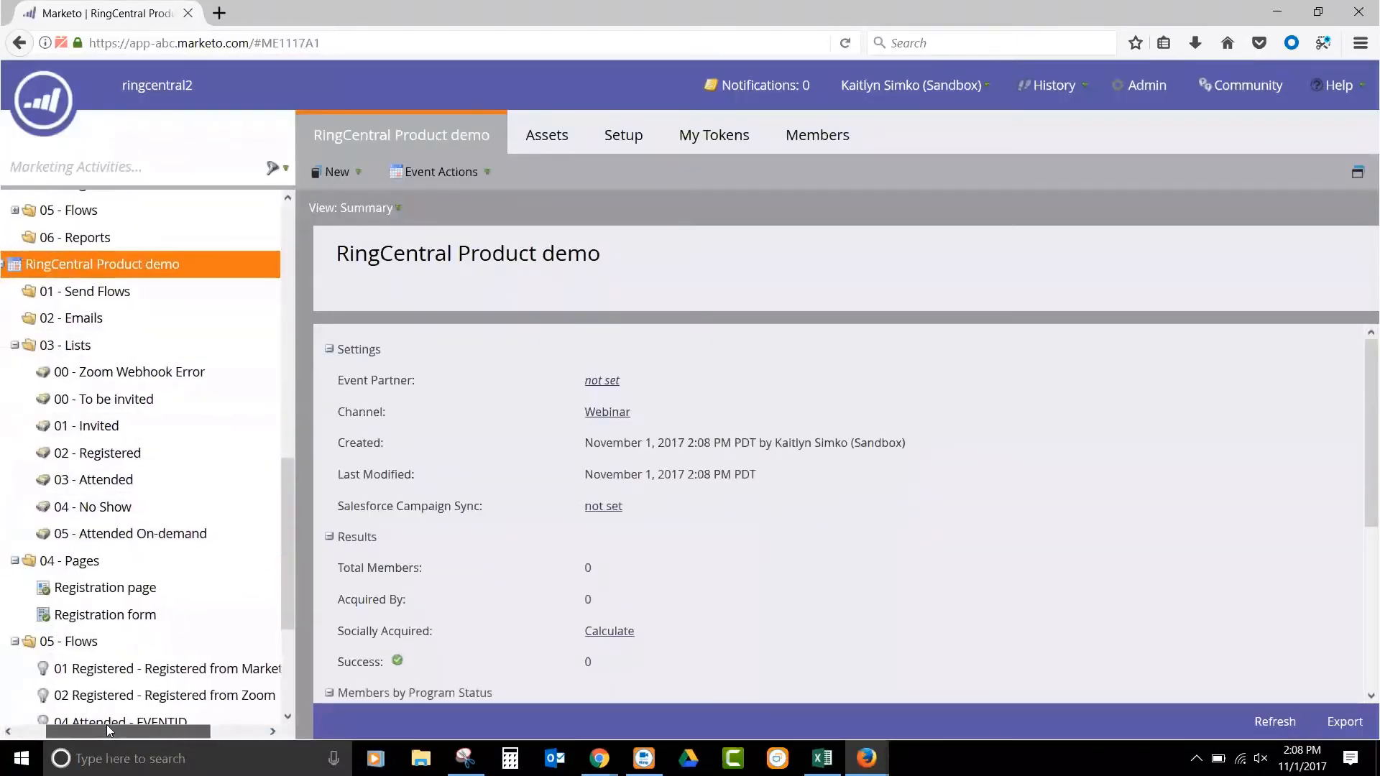
pyautogui.click(738, 131)
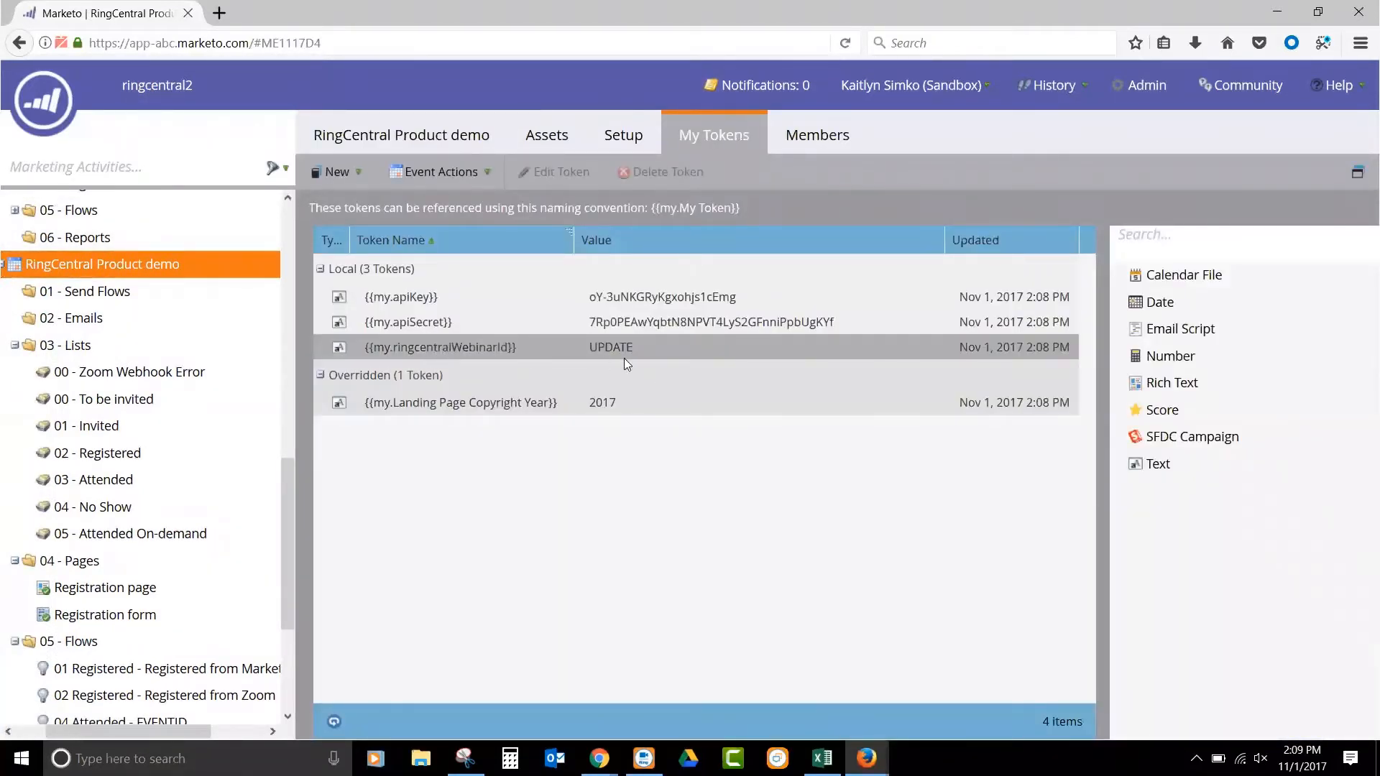
pyautogui.doubleClick(629, 345)
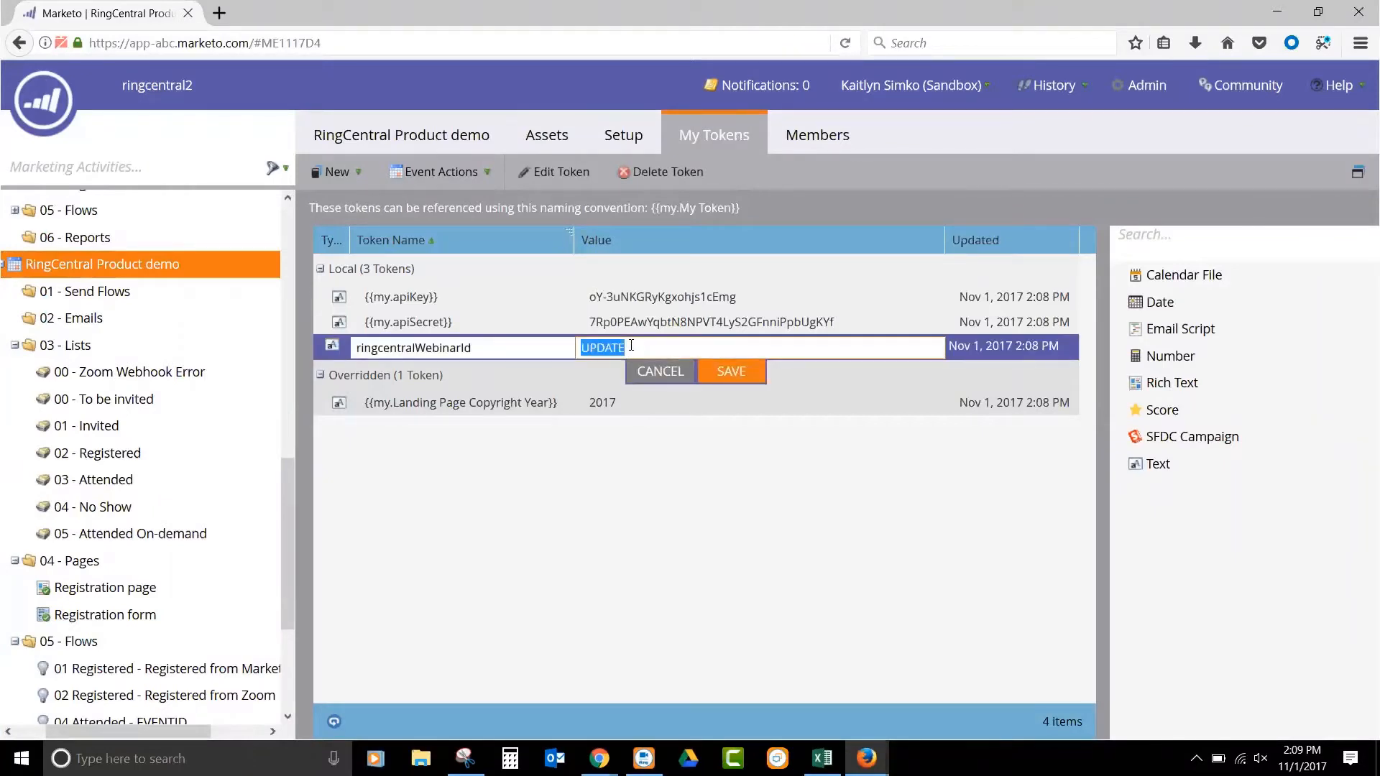
pyautogui.hotkey('ctrl', 'v')
pyautogui.press('BackSpace')
pyautogui.click(626, 347)
pyautogui.press('BackSpace')
pyautogui.click(734, 373)
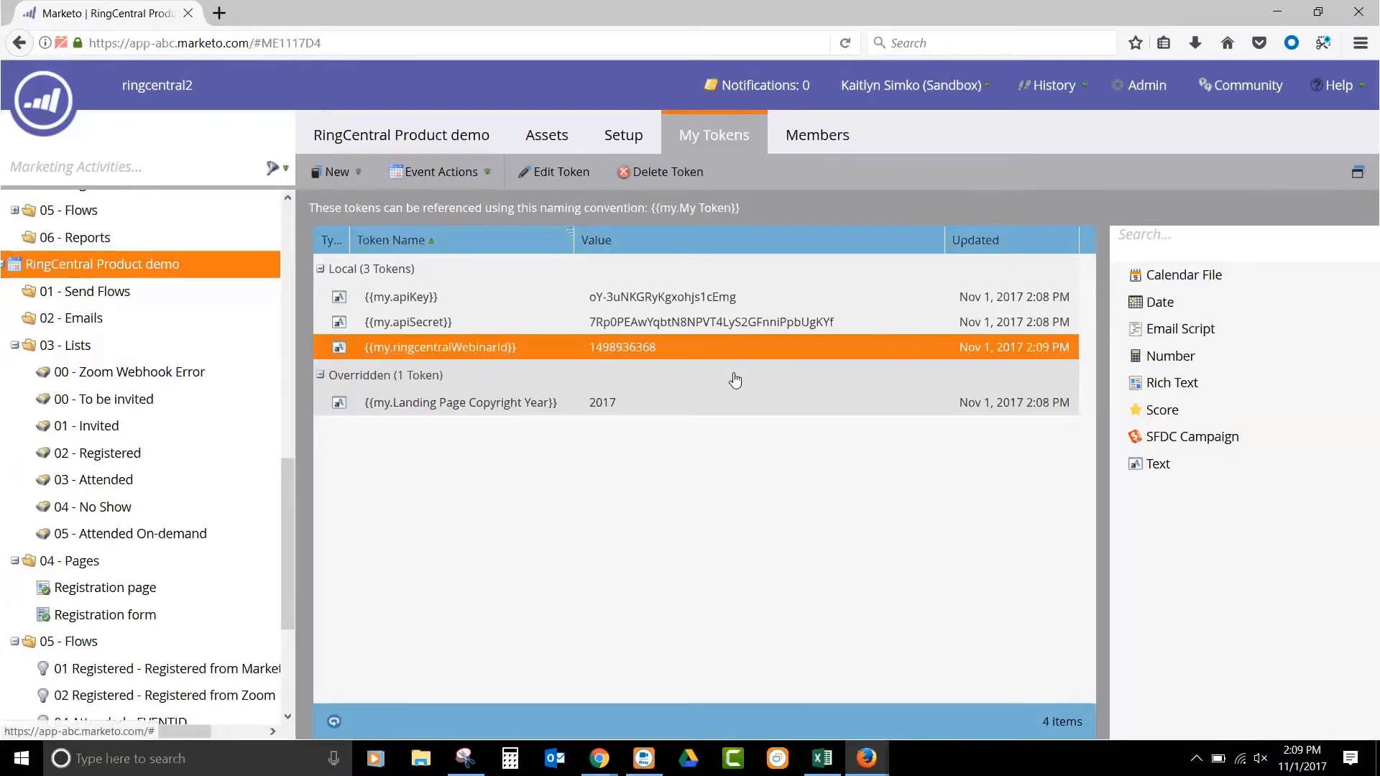
# - Review the smart list and flow of the 04 Attended - EVENTID campaign in RingCentral Product demo and activate the campaign
pyautogui.scroll(-3, 52, 281)
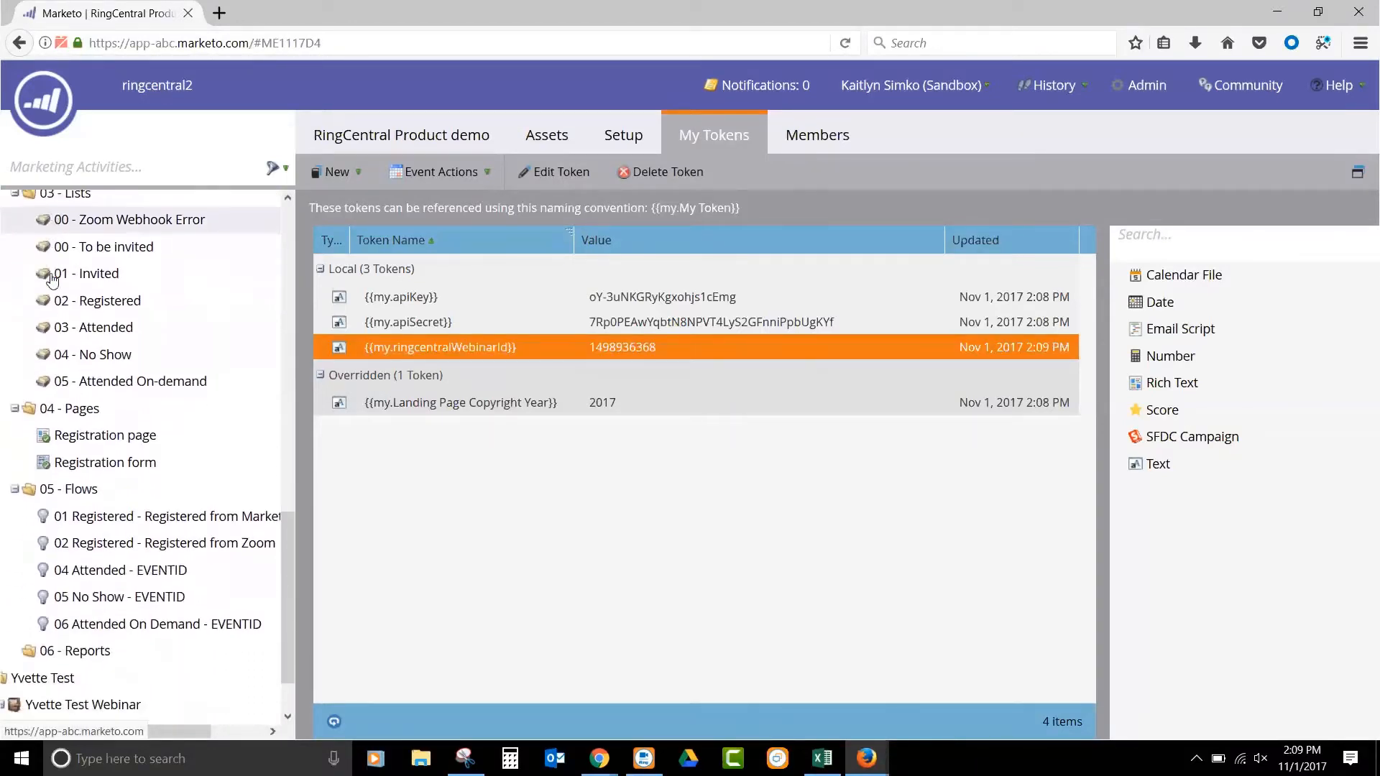
pyautogui.scroll(-2, 52, 280)
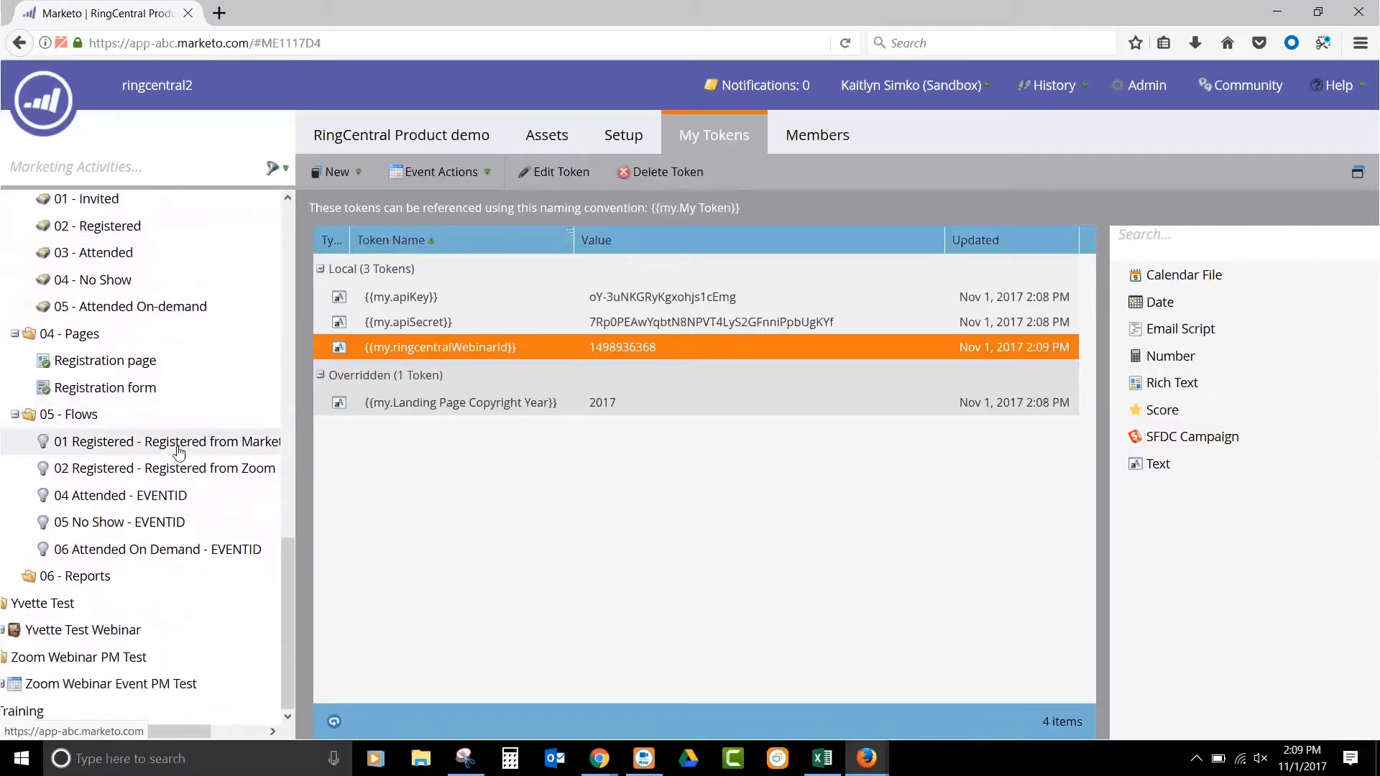
pyautogui.click(171, 503)
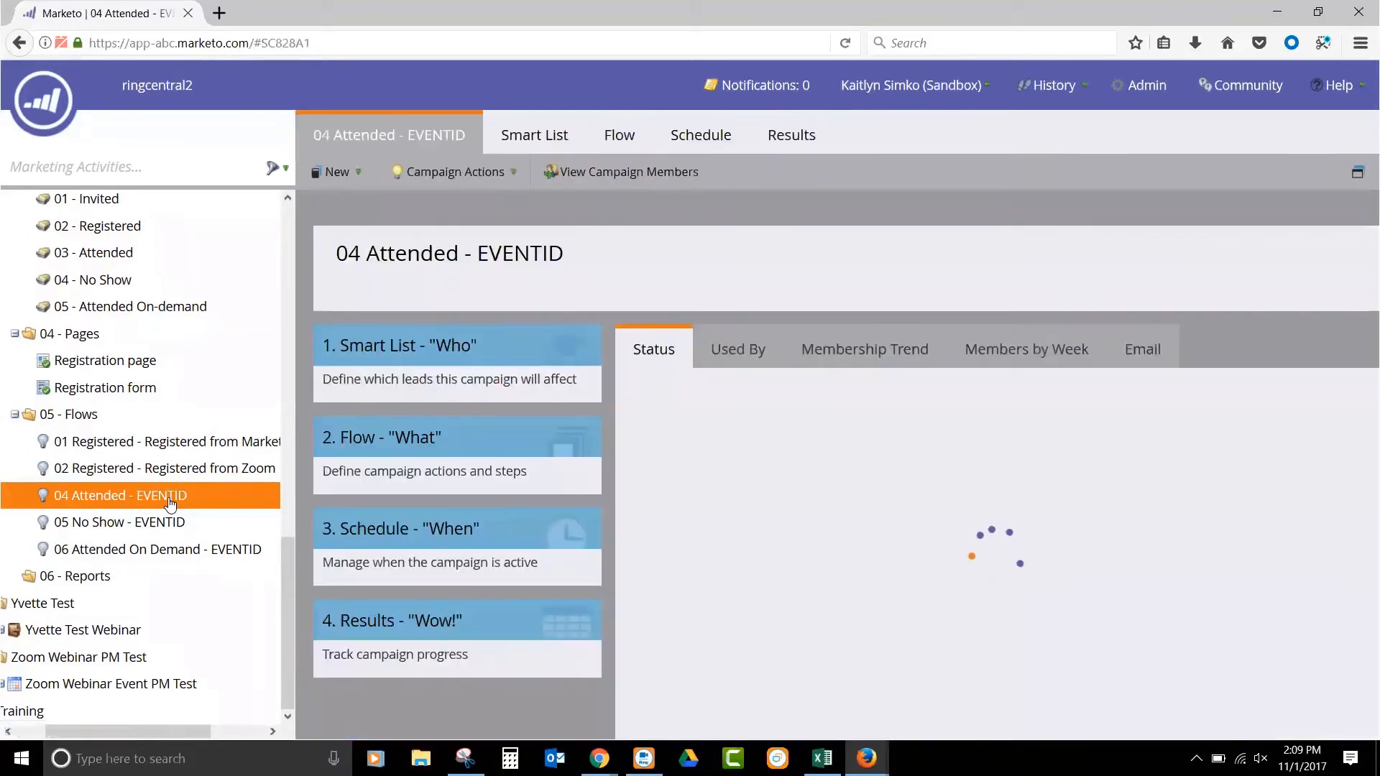
pyautogui.click(513, 130)
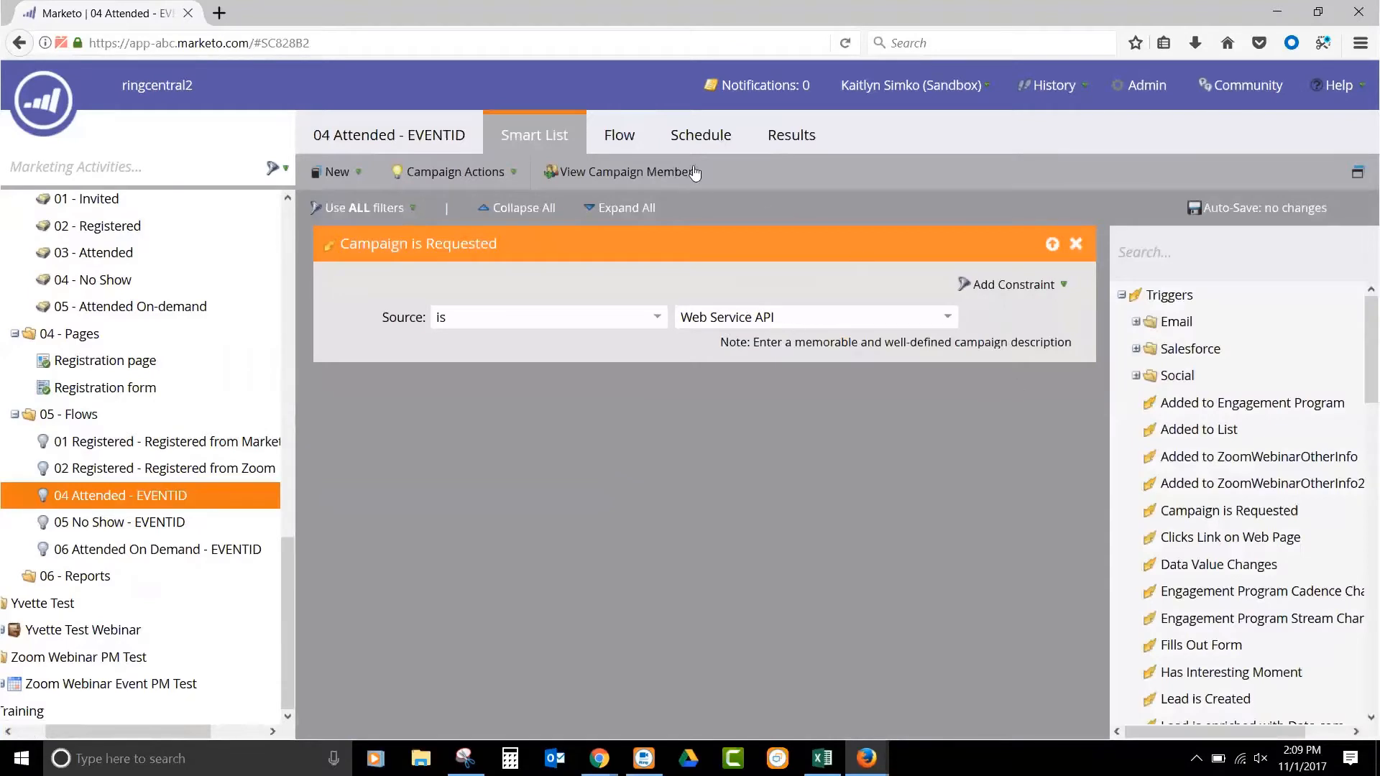
pyautogui.click(622, 138)
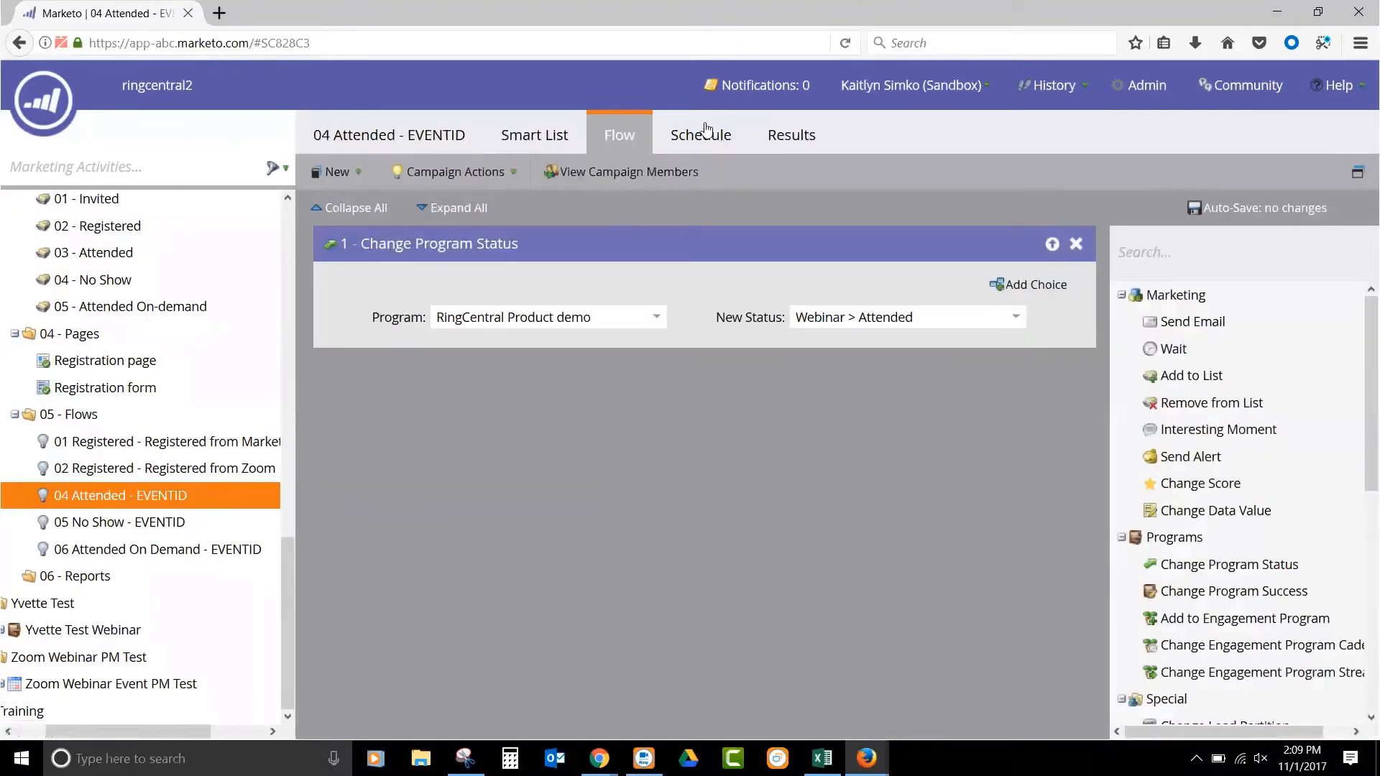
pyautogui.click(705, 129)
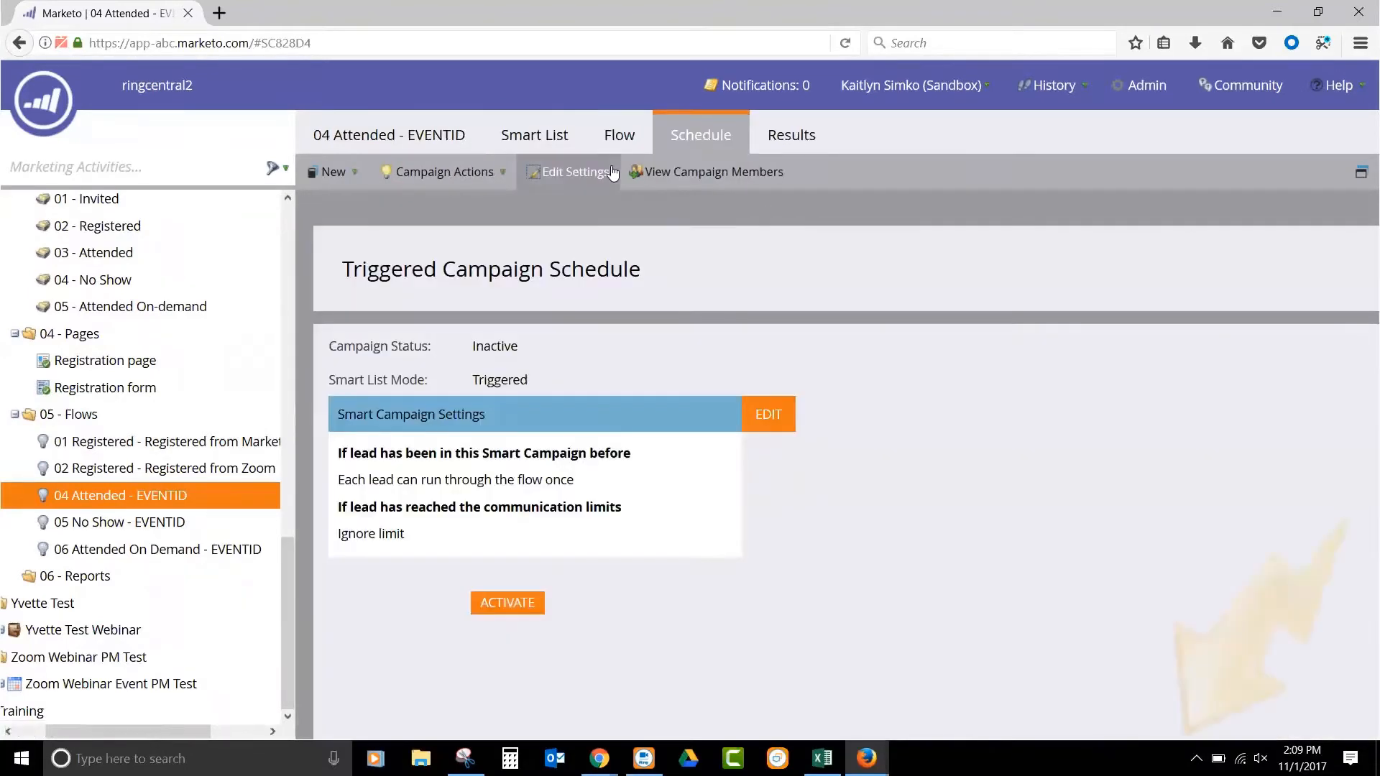
pyautogui.click(496, 604)
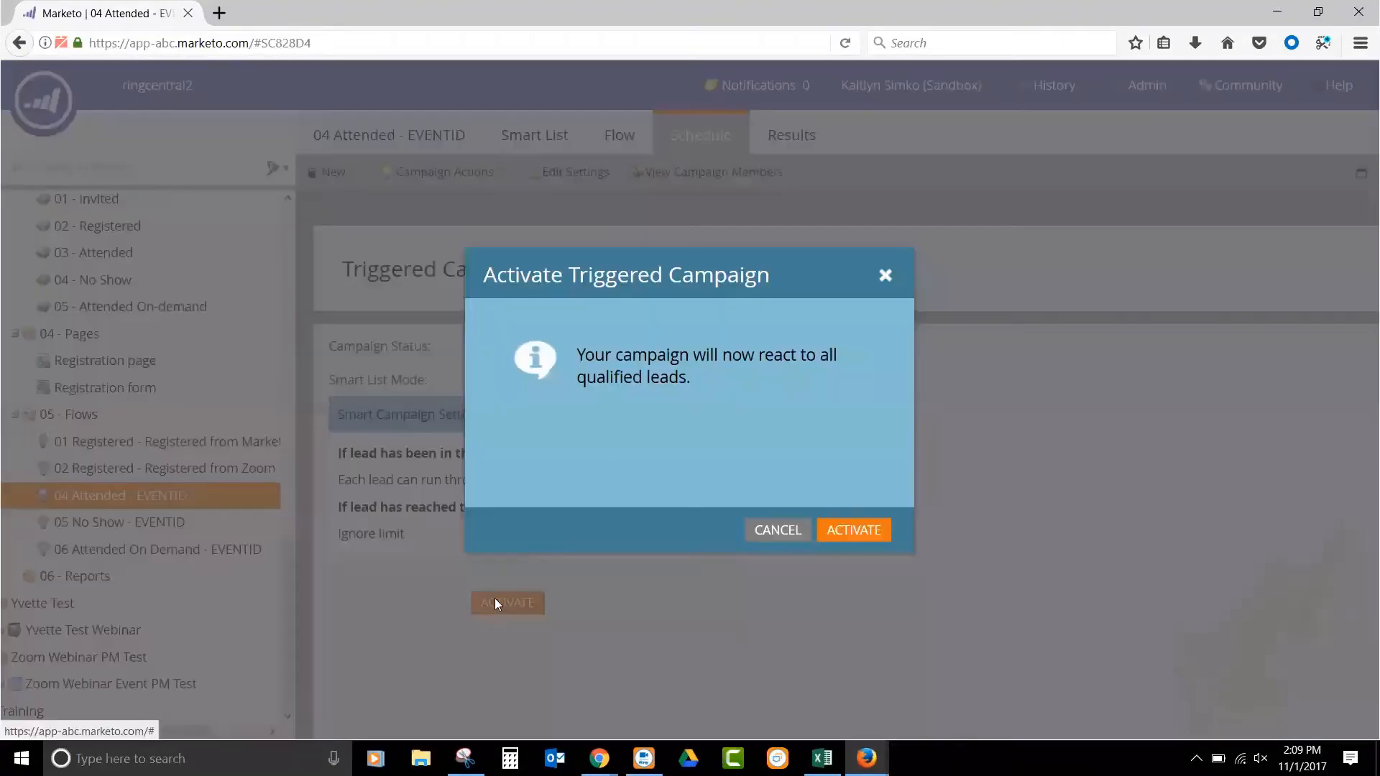
pyautogui.click(859, 525)
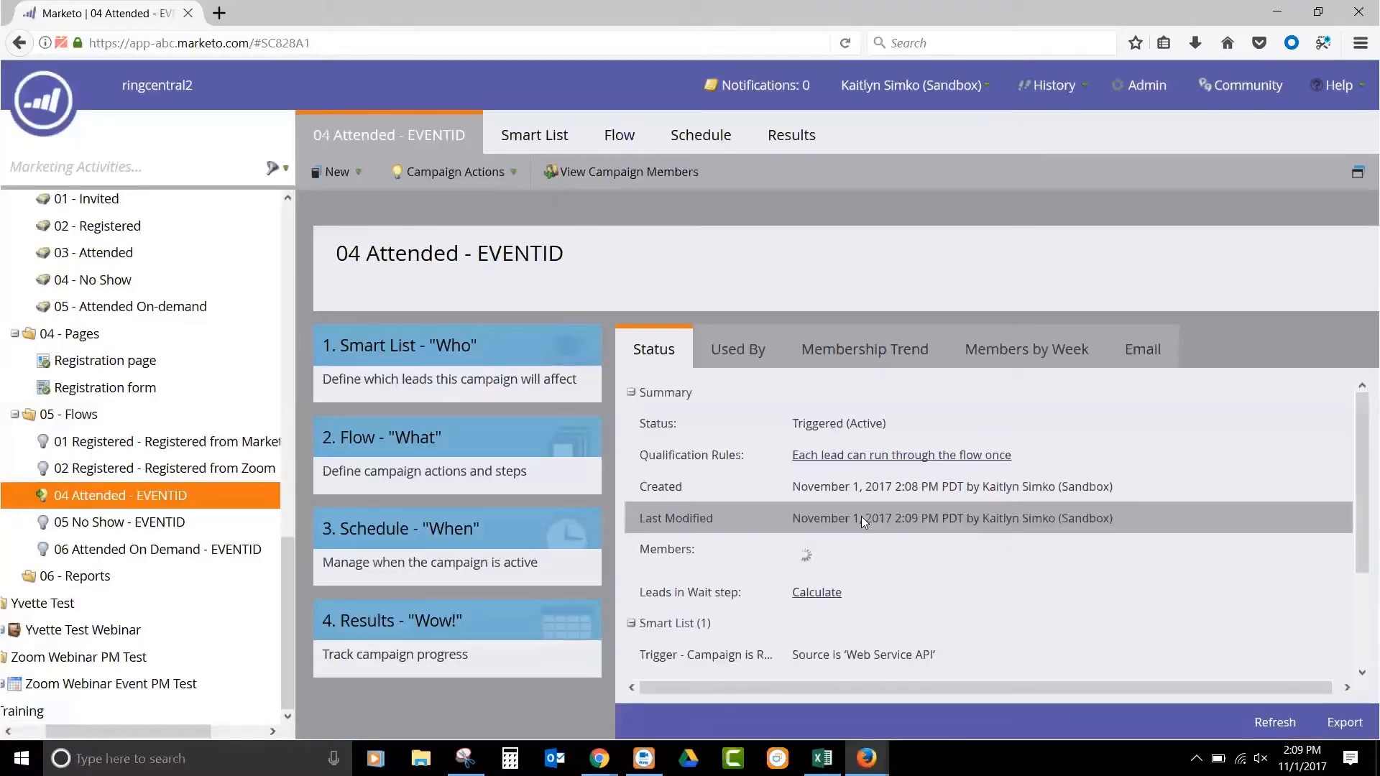
# - Examine the smart list trigger and the flow steps of the 01 Registered - Registered from Marketo campaign
pyautogui.click(158, 444)
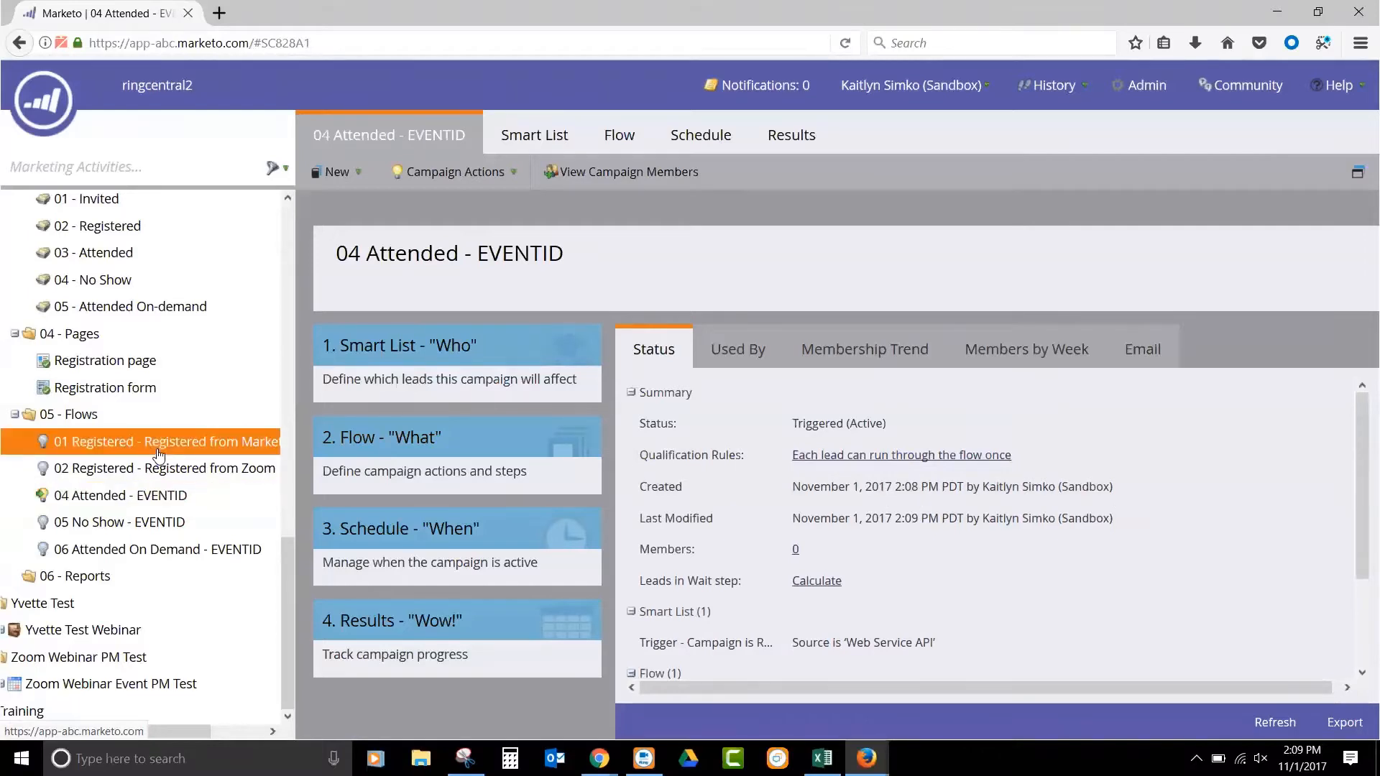
pyautogui.click(637, 136)
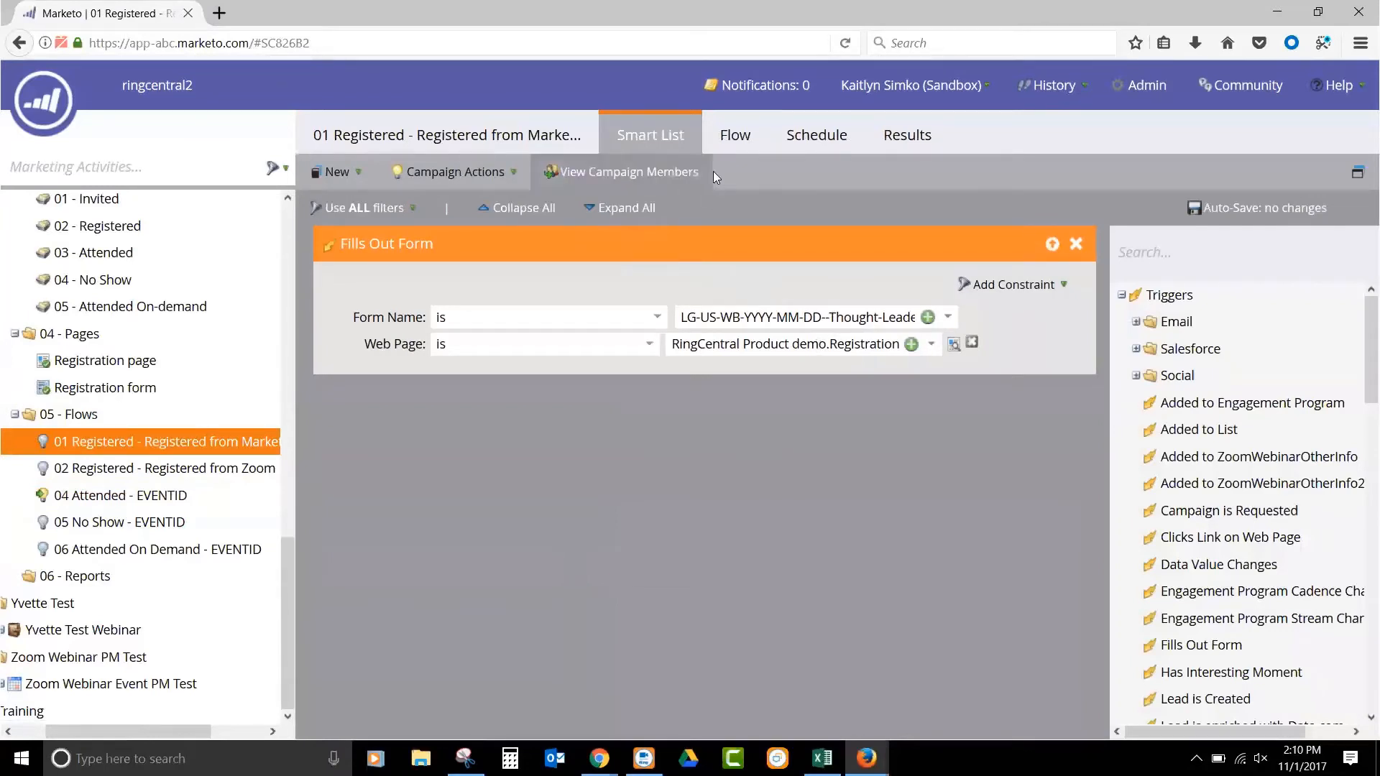
pyautogui.click(738, 136)
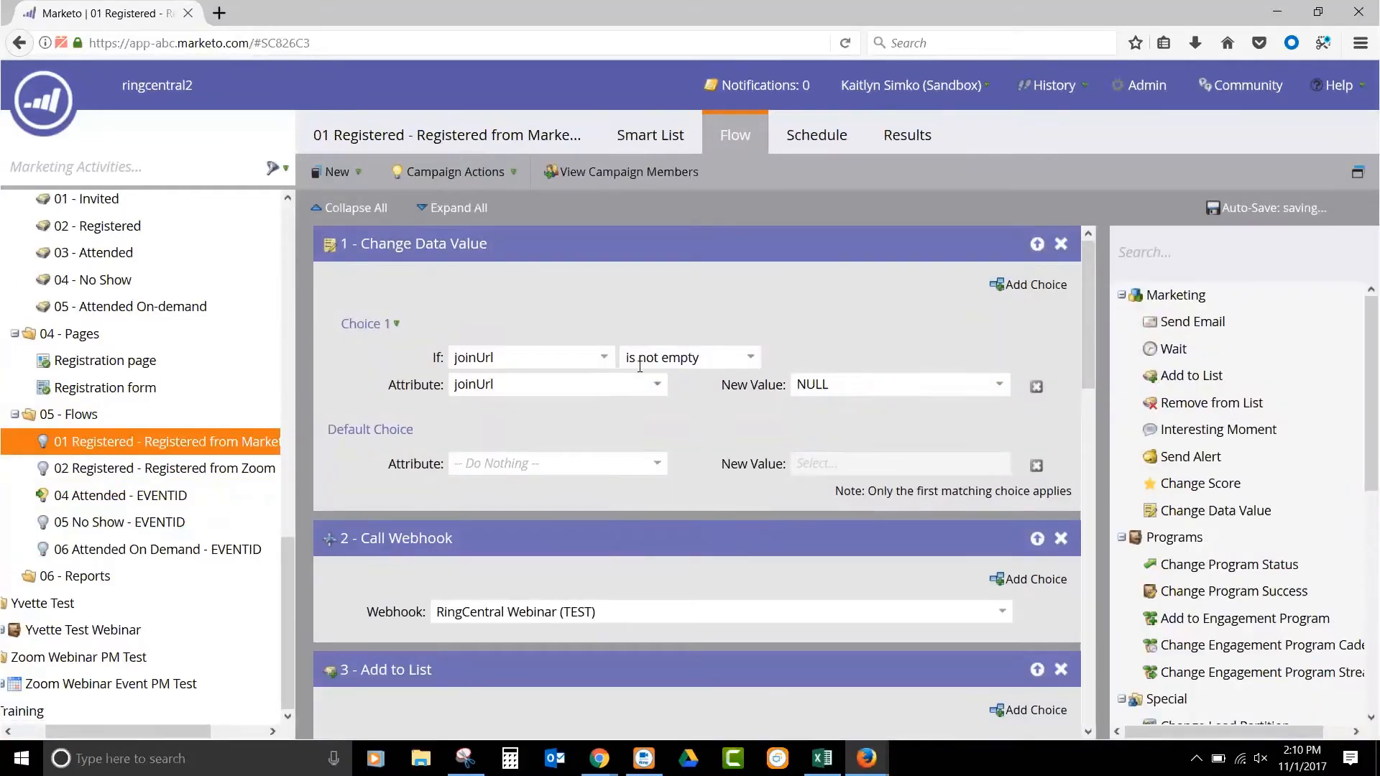
pyautogui.scroll(-2, 640, 366)
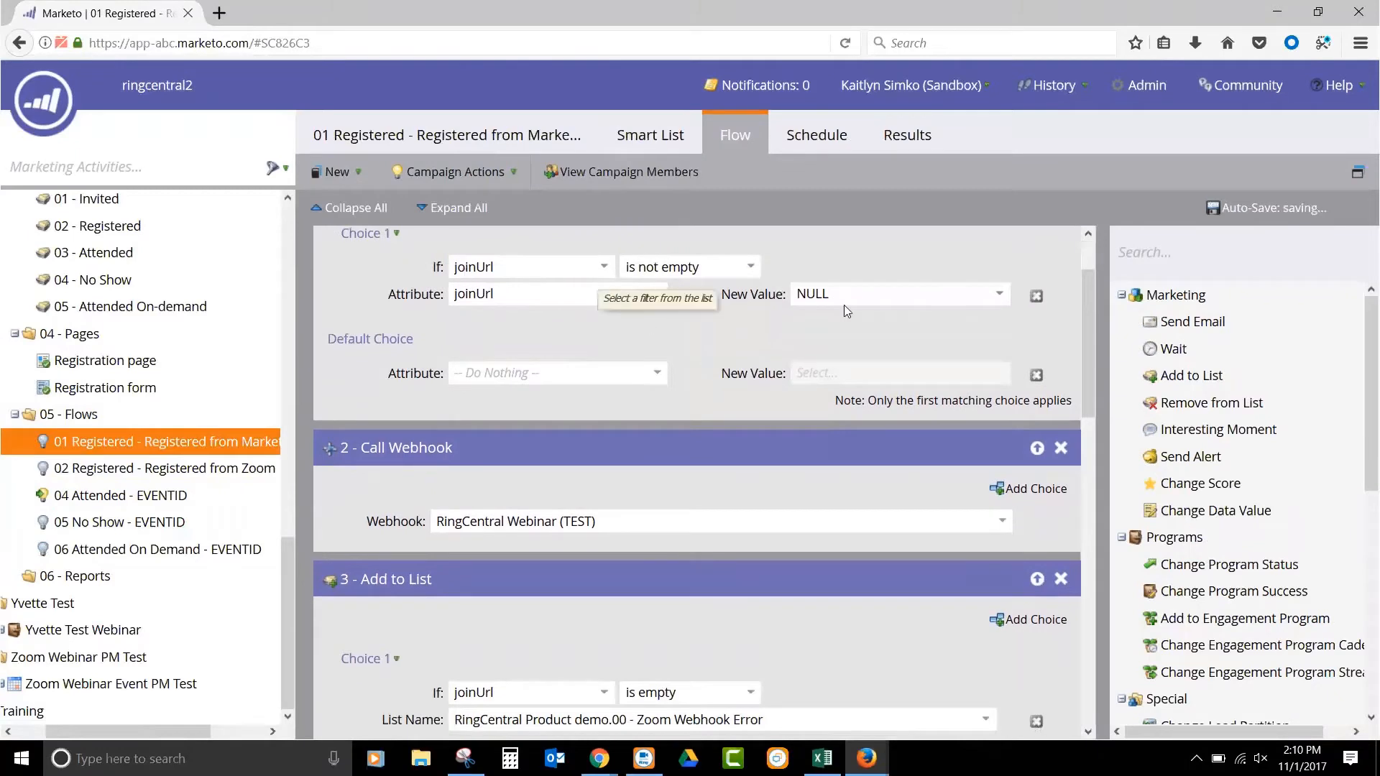
pyautogui.scroll(-2, 837, 357)
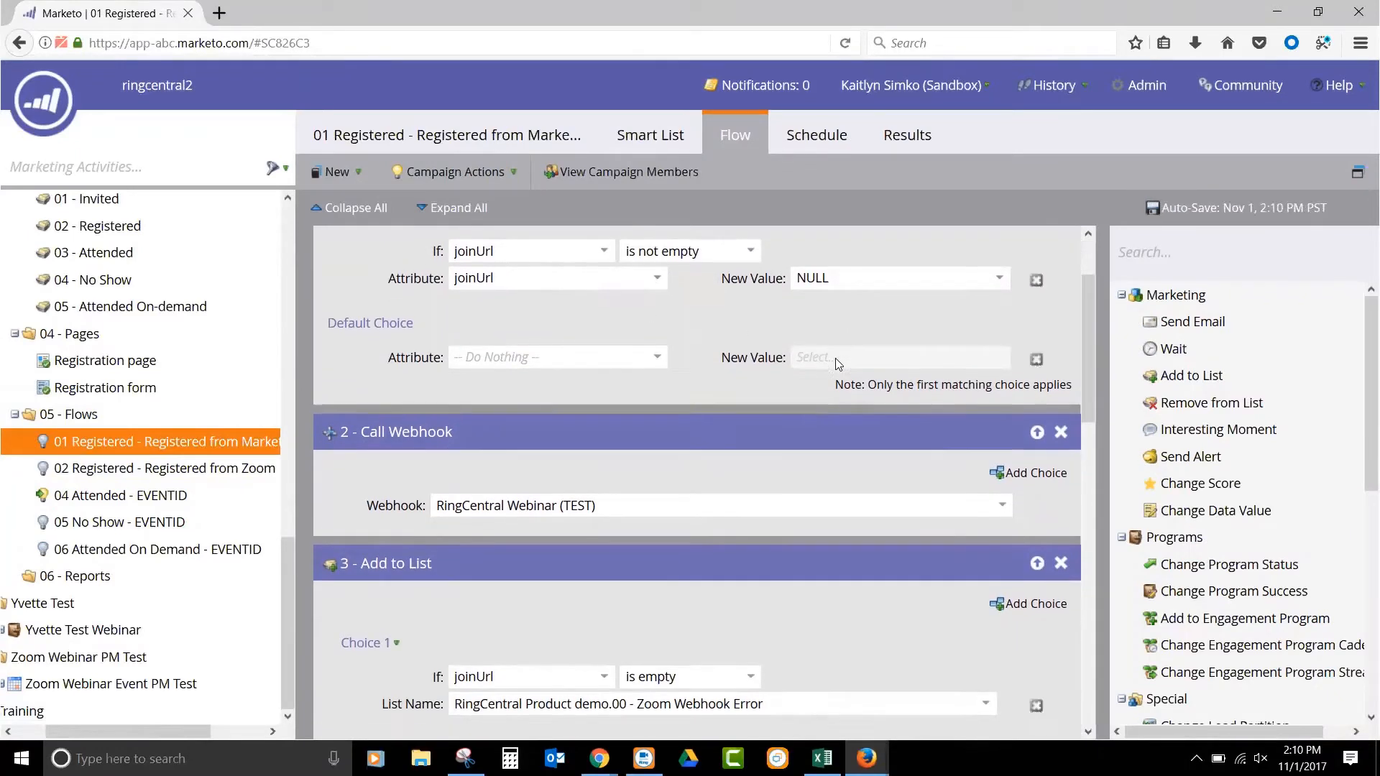
pyautogui.scroll(-3, 836, 358)
pyautogui.click(693, 349)
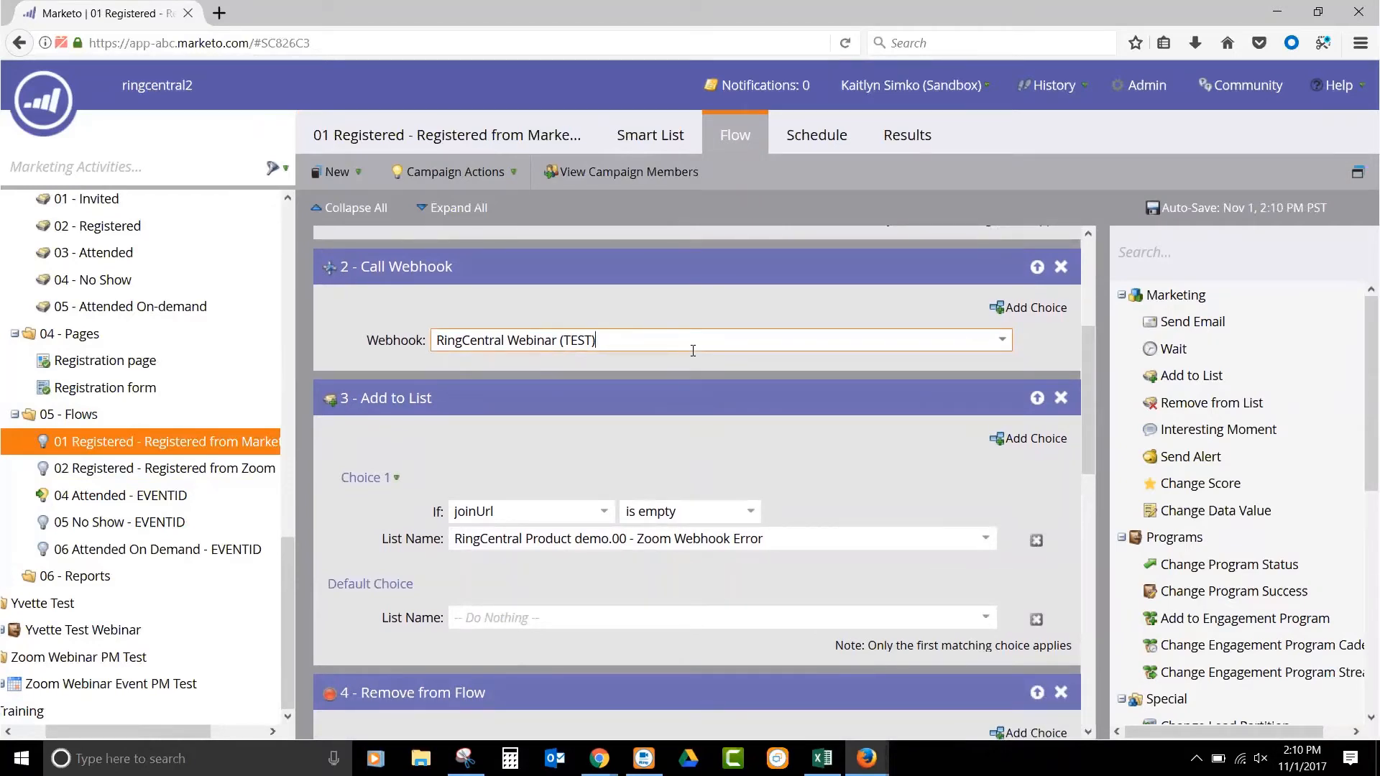
pyautogui.scroll(-2, 686, 378)
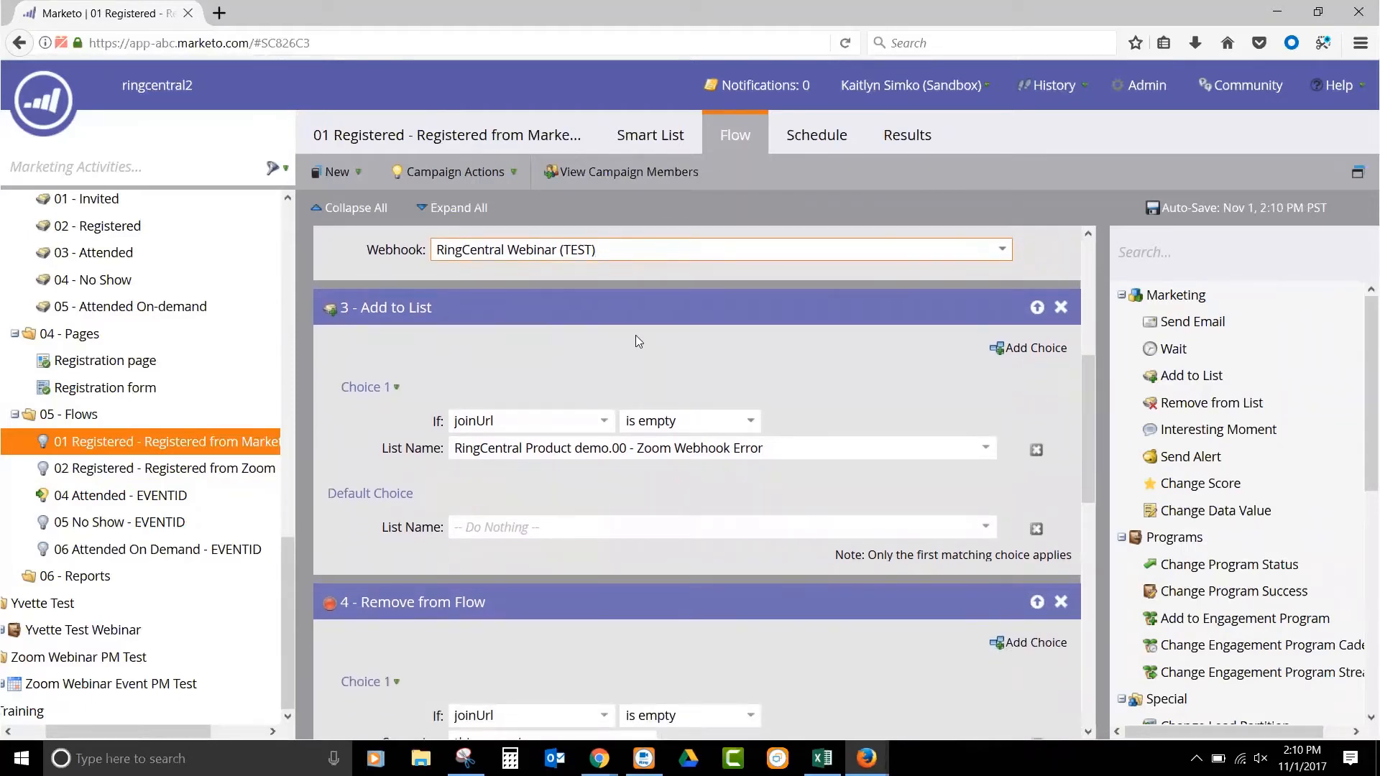
pyautogui.scroll(-5, 636, 335)
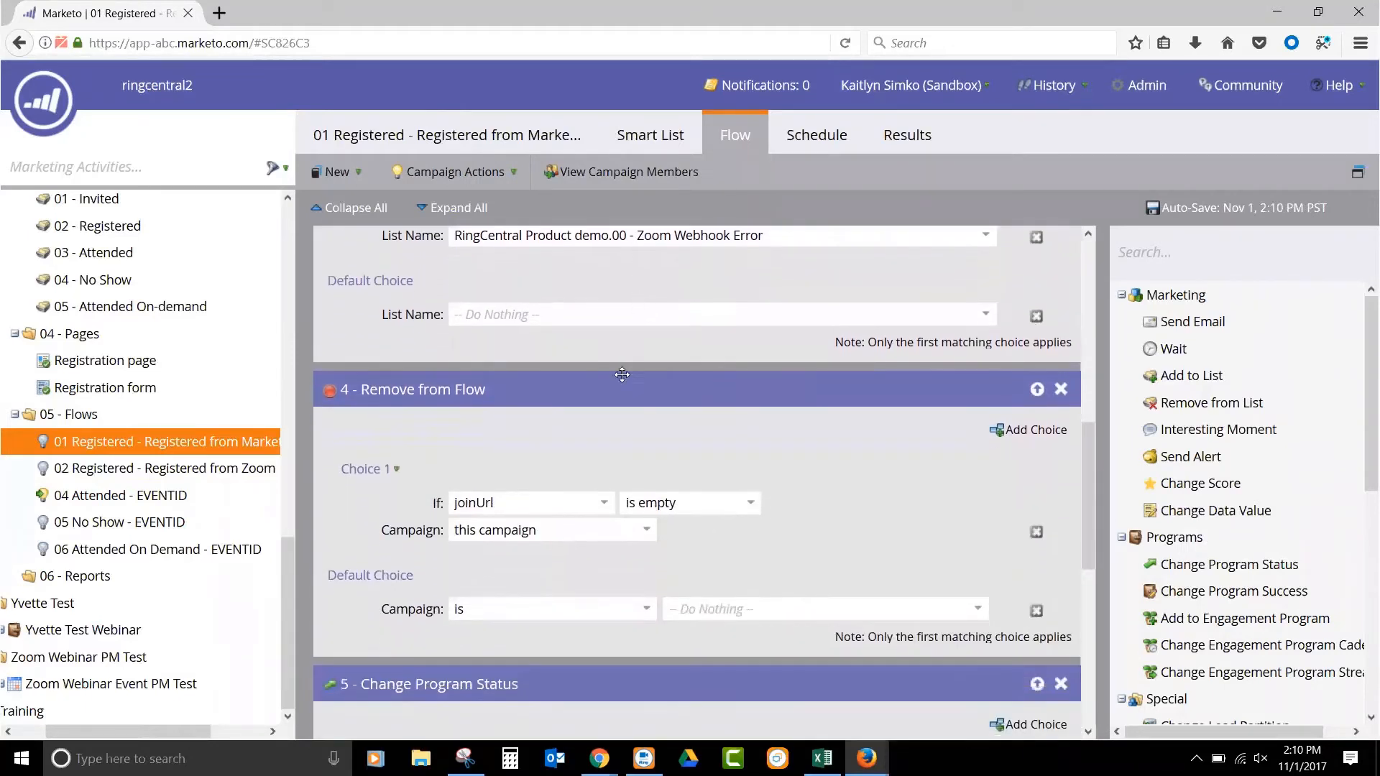
pyautogui.scroll(-1, 622, 374)
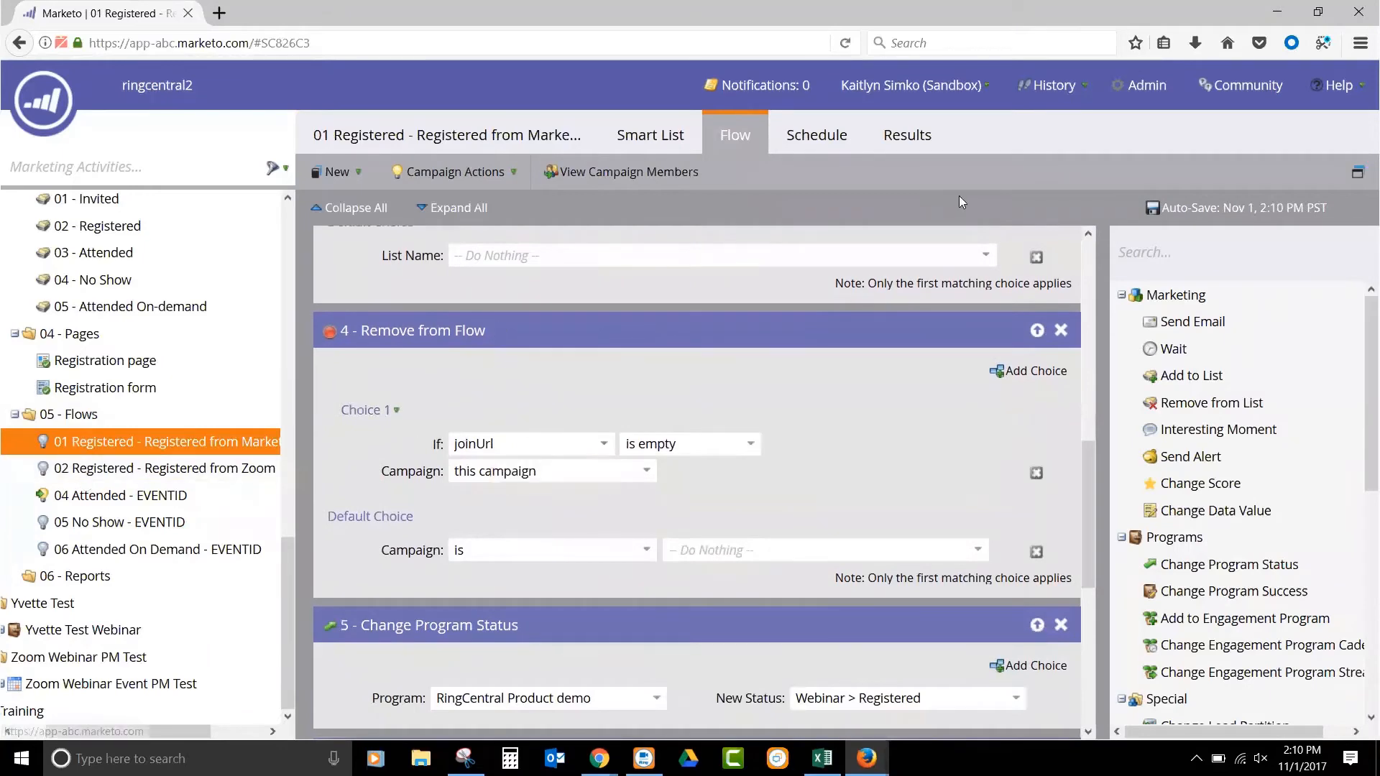
# - Activate the 01 Registered - Registered from Marketo triggered campaign
pyautogui.click(826, 132)
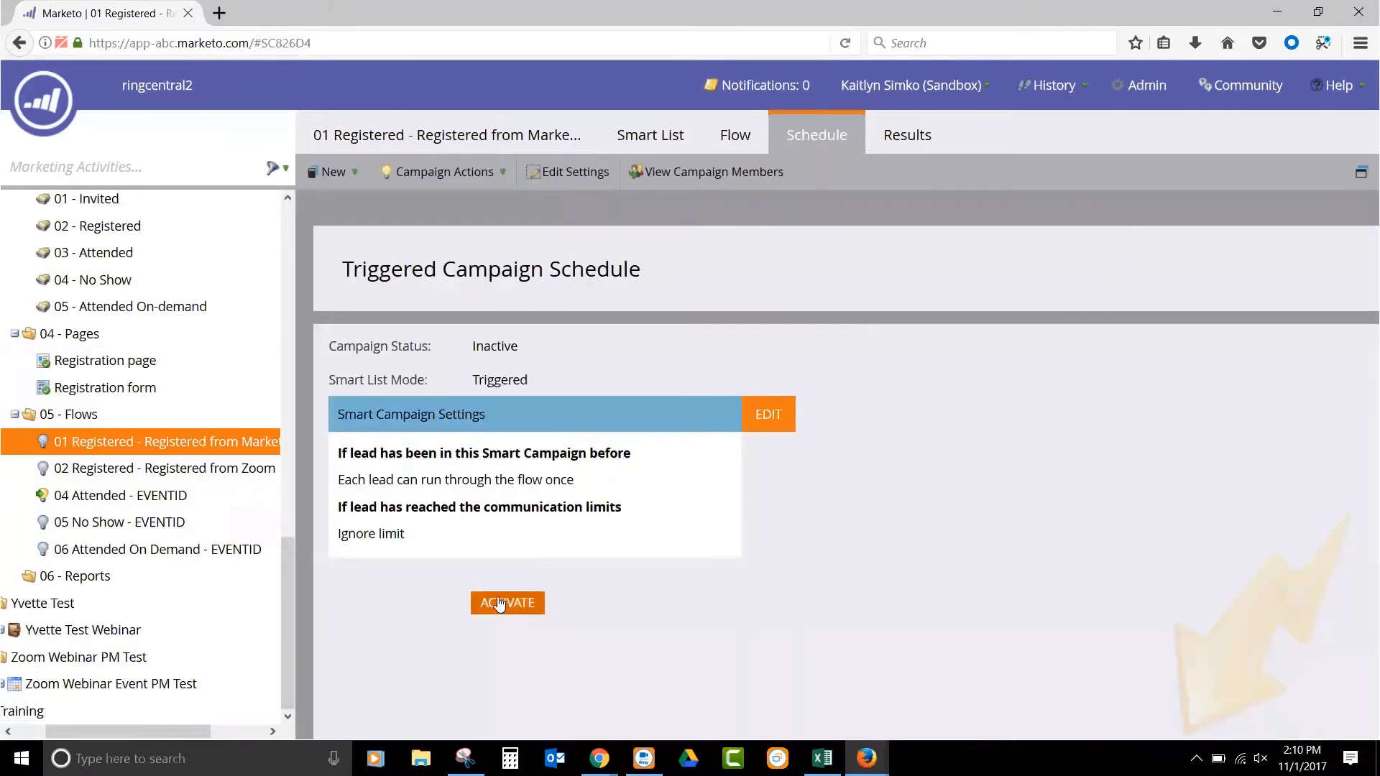
pyautogui.click(503, 603)
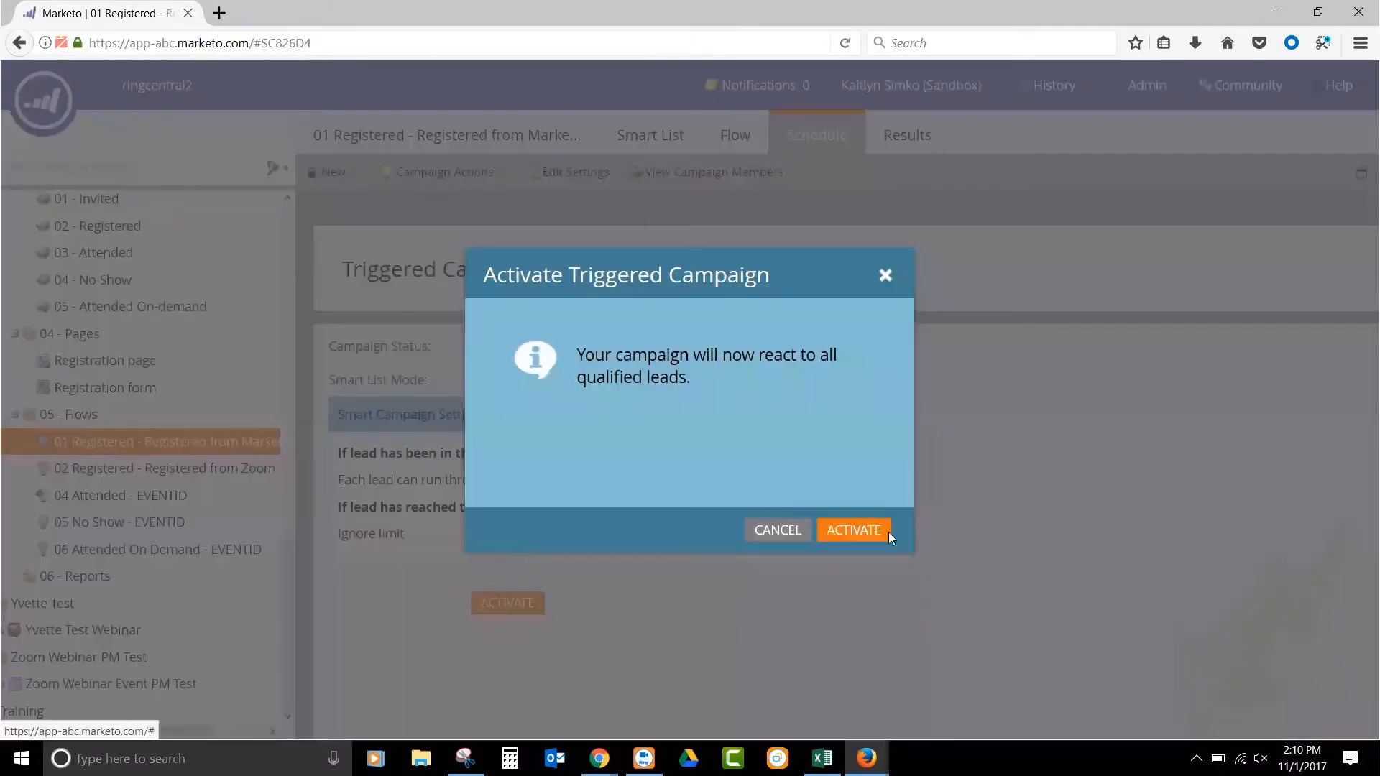
pyautogui.click(851, 529)
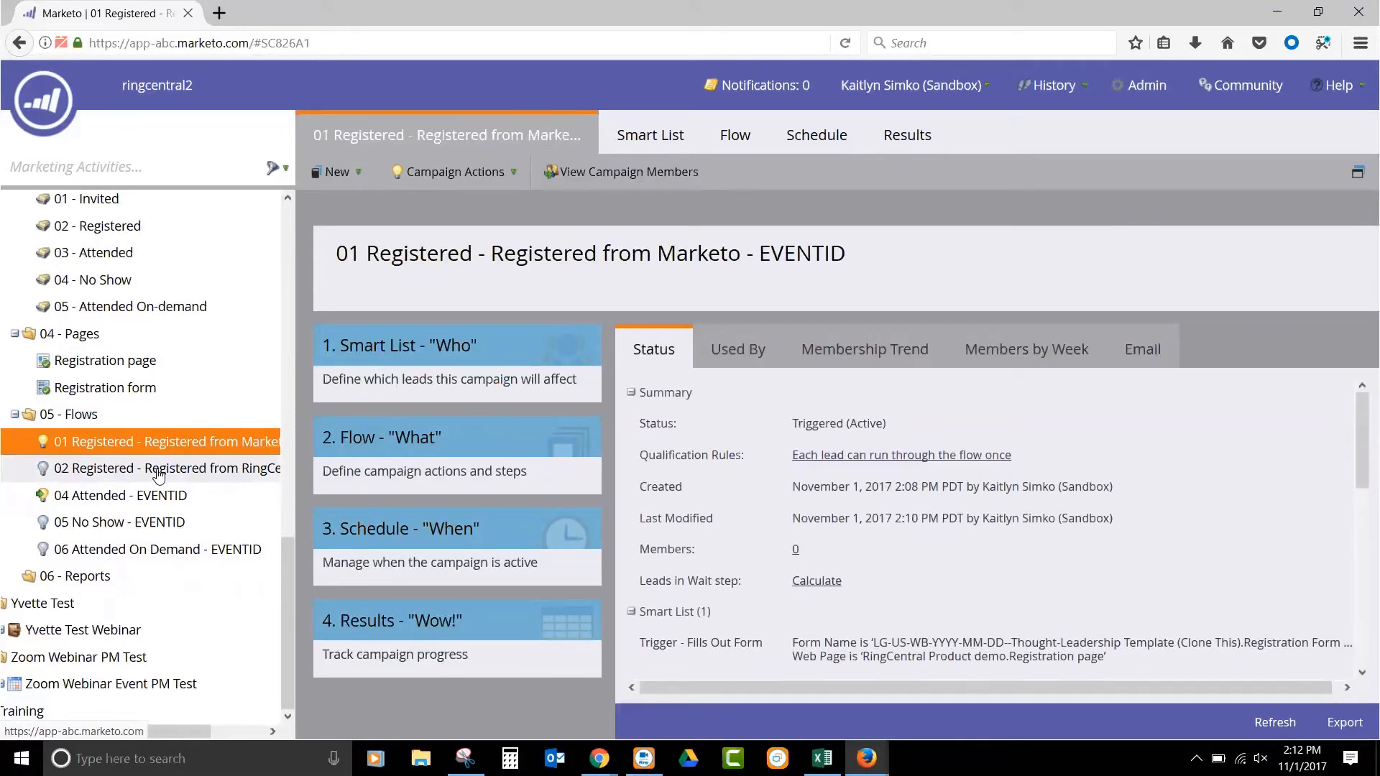
# - Review the smart list and flow of the 02 Registered - Registered from RingCentral campaign and activate the campaign
pyautogui.click(159, 474)
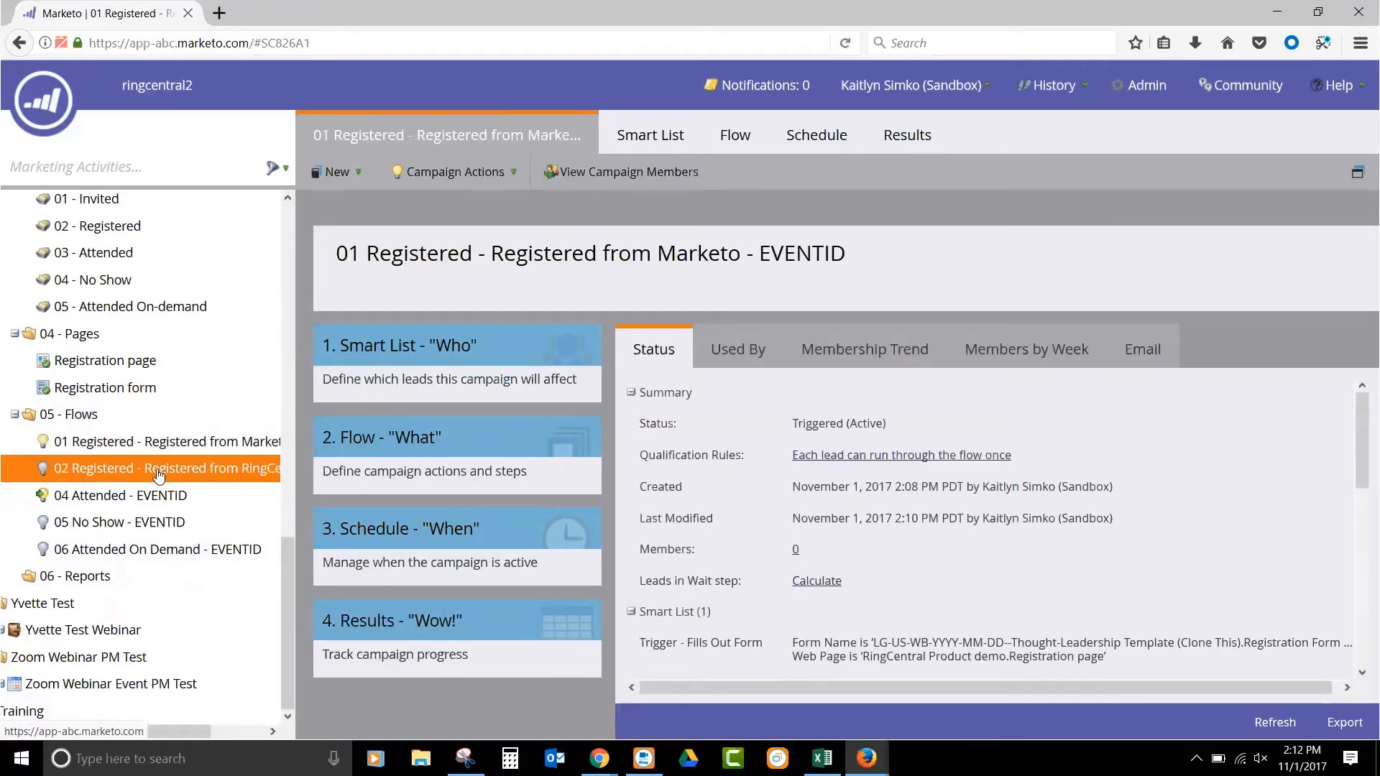
pyautogui.click(646, 136)
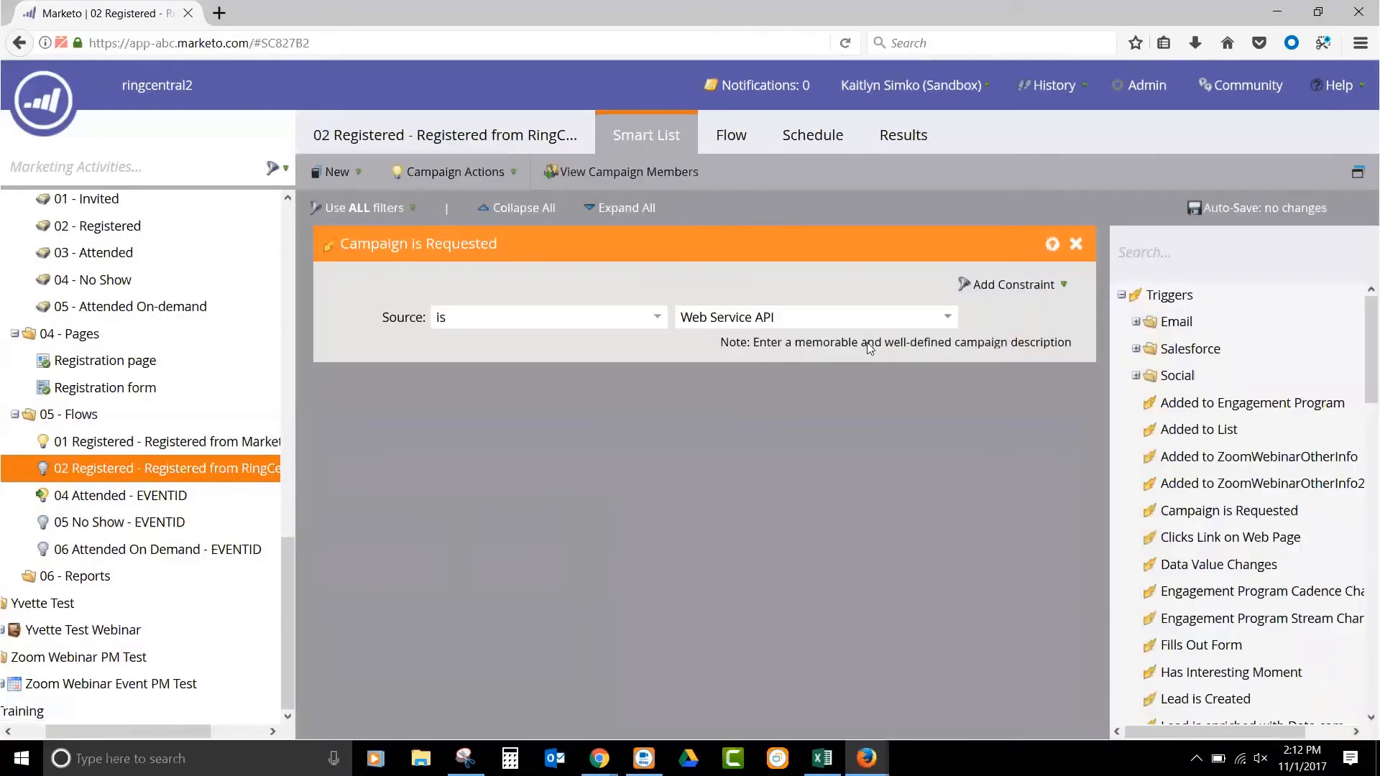
pyautogui.click(733, 137)
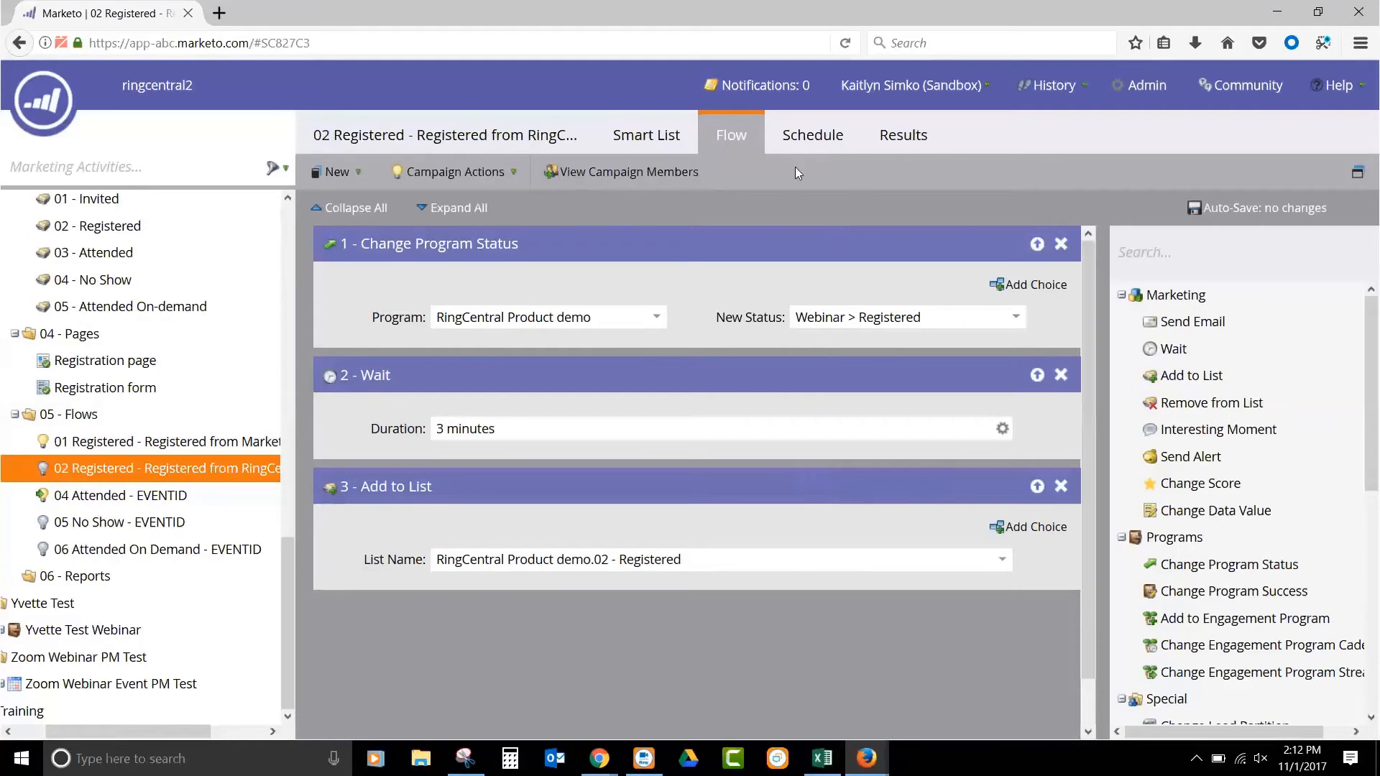
pyautogui.click(808, 136)
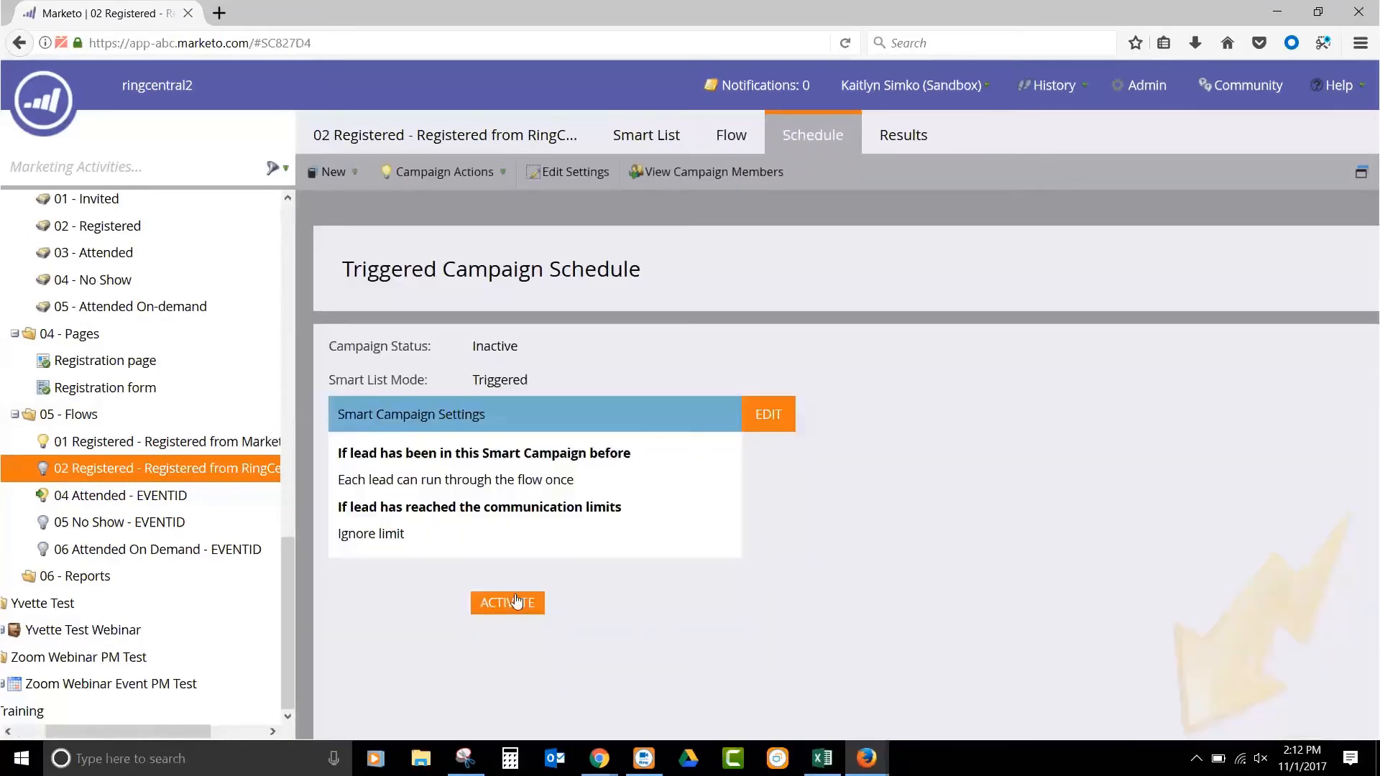
pyautogui.click(516, 601)
pyautogui.click(864, 531)
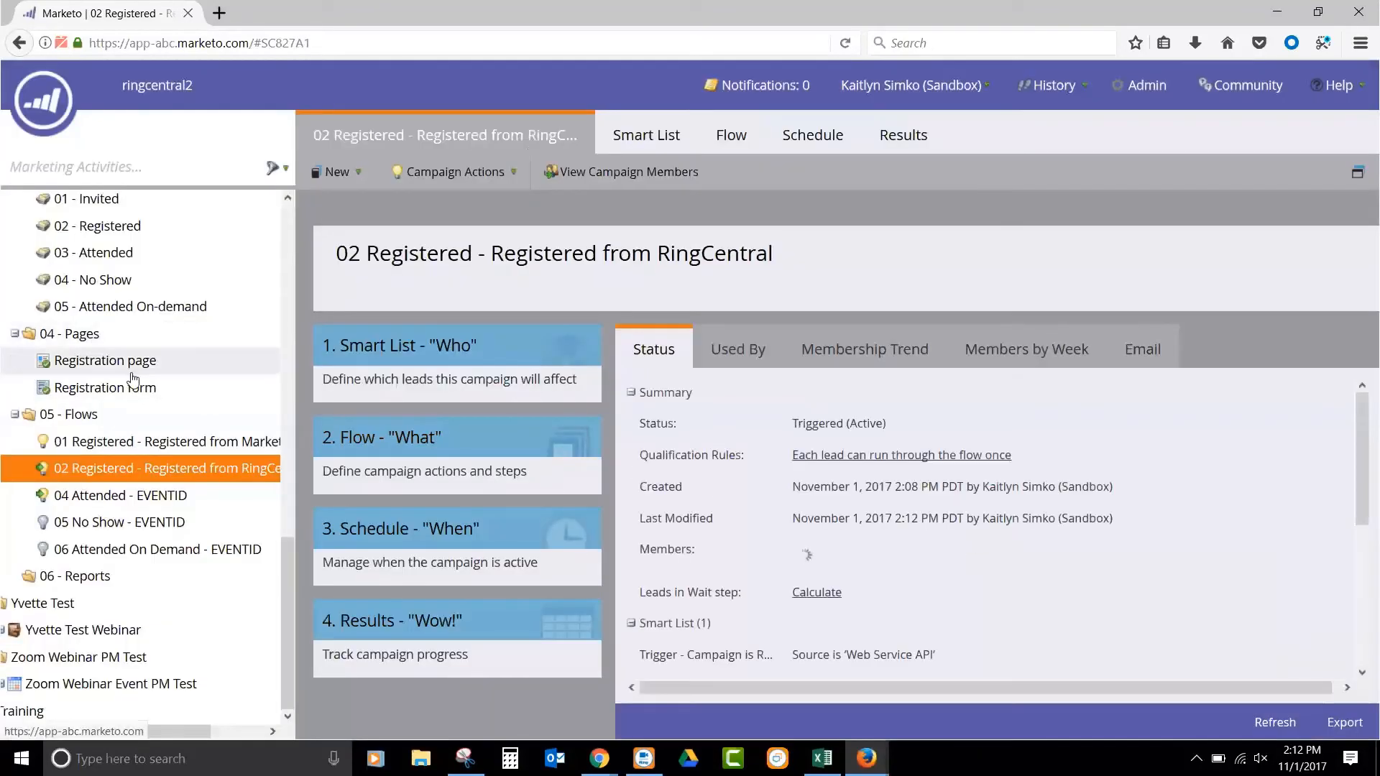
# - View the approved version of the program's Registration page and return to the Marketo program tree
pyautogui.click(134, 363)
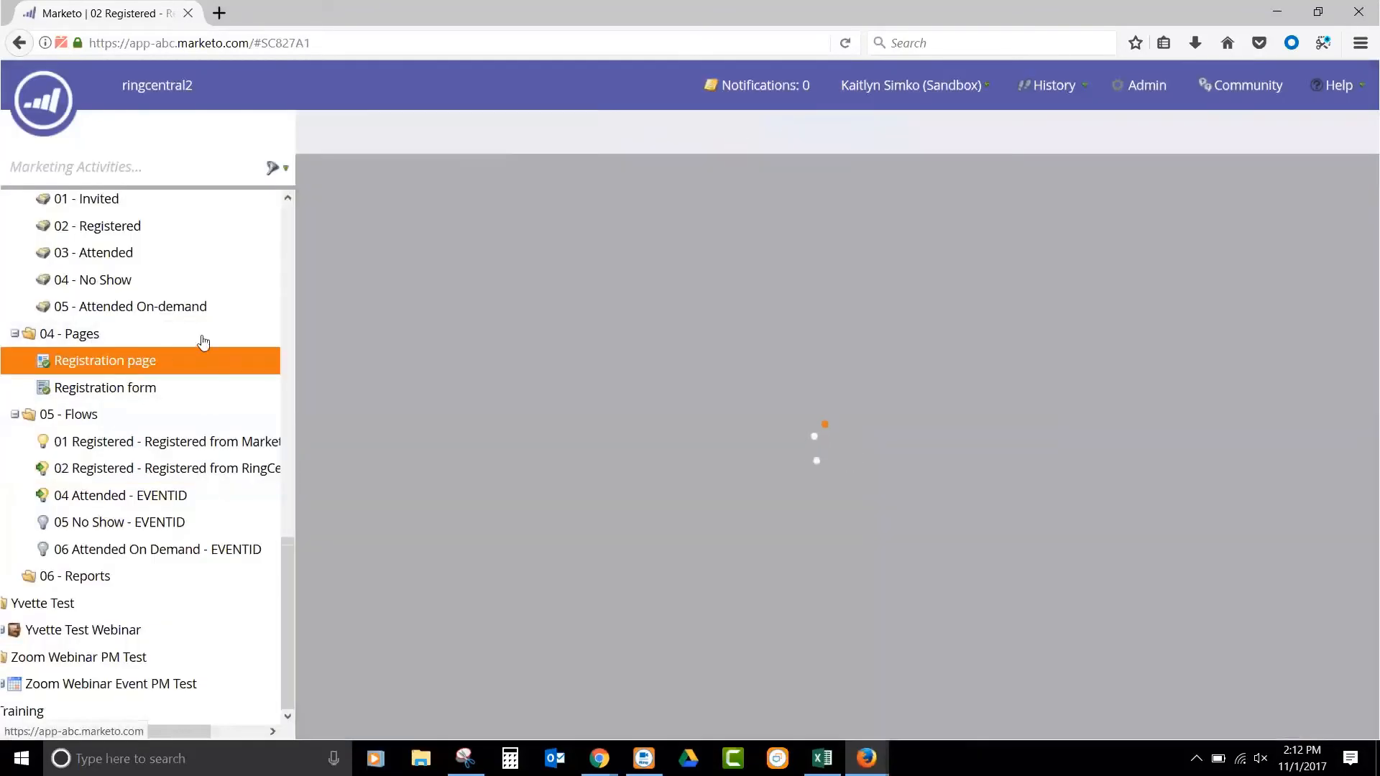
pyautogui.scroll(-1, 688, 505)
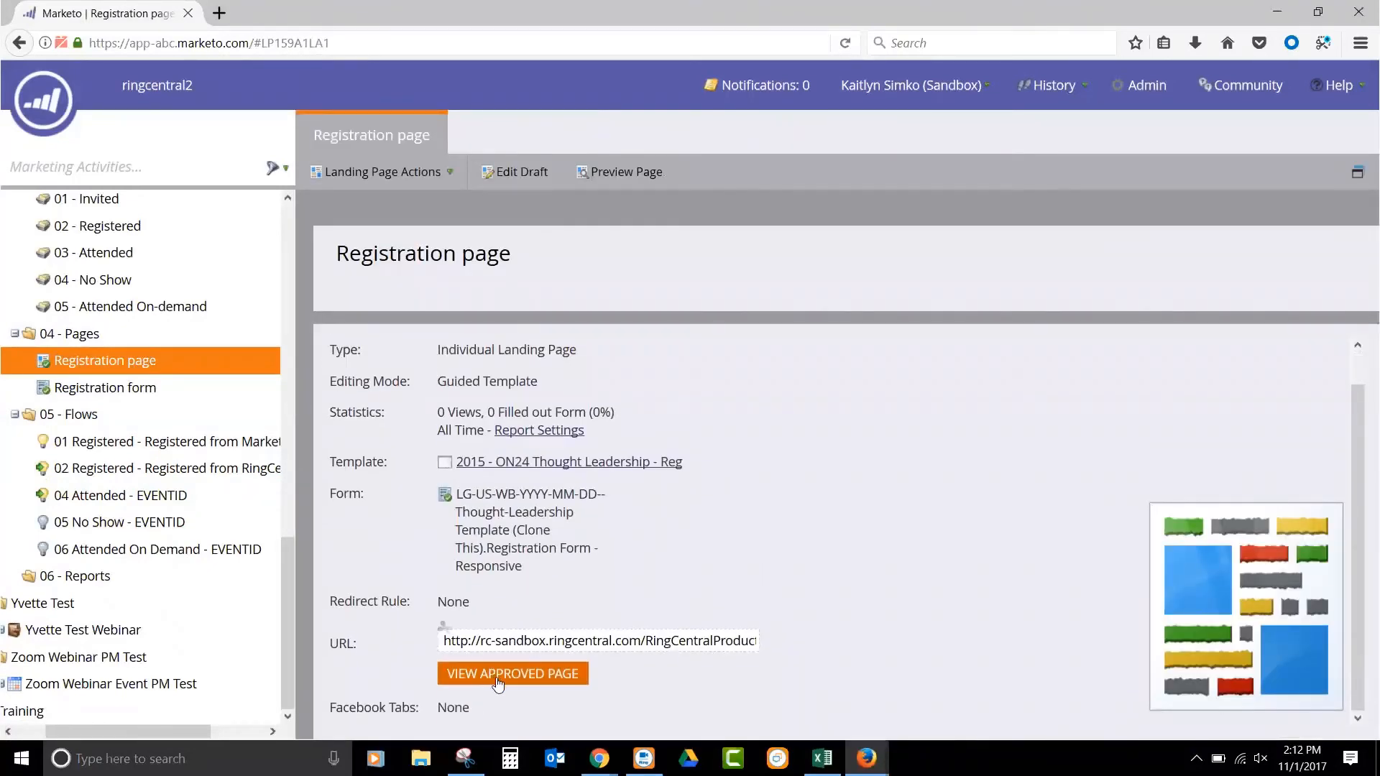
pyautogui.click(498, 684)
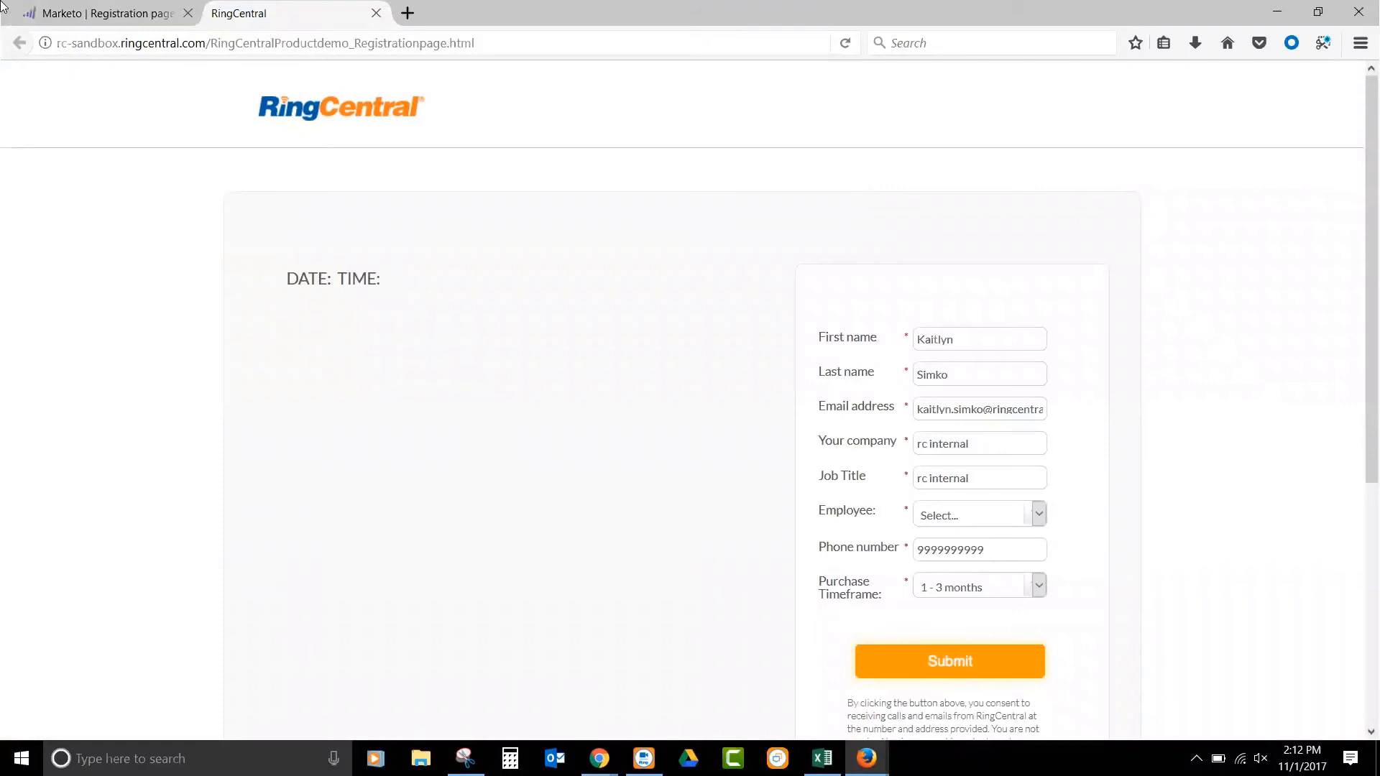
pyautogui.click(133, 14)
pyautogui.scroll(8, 175, 281)
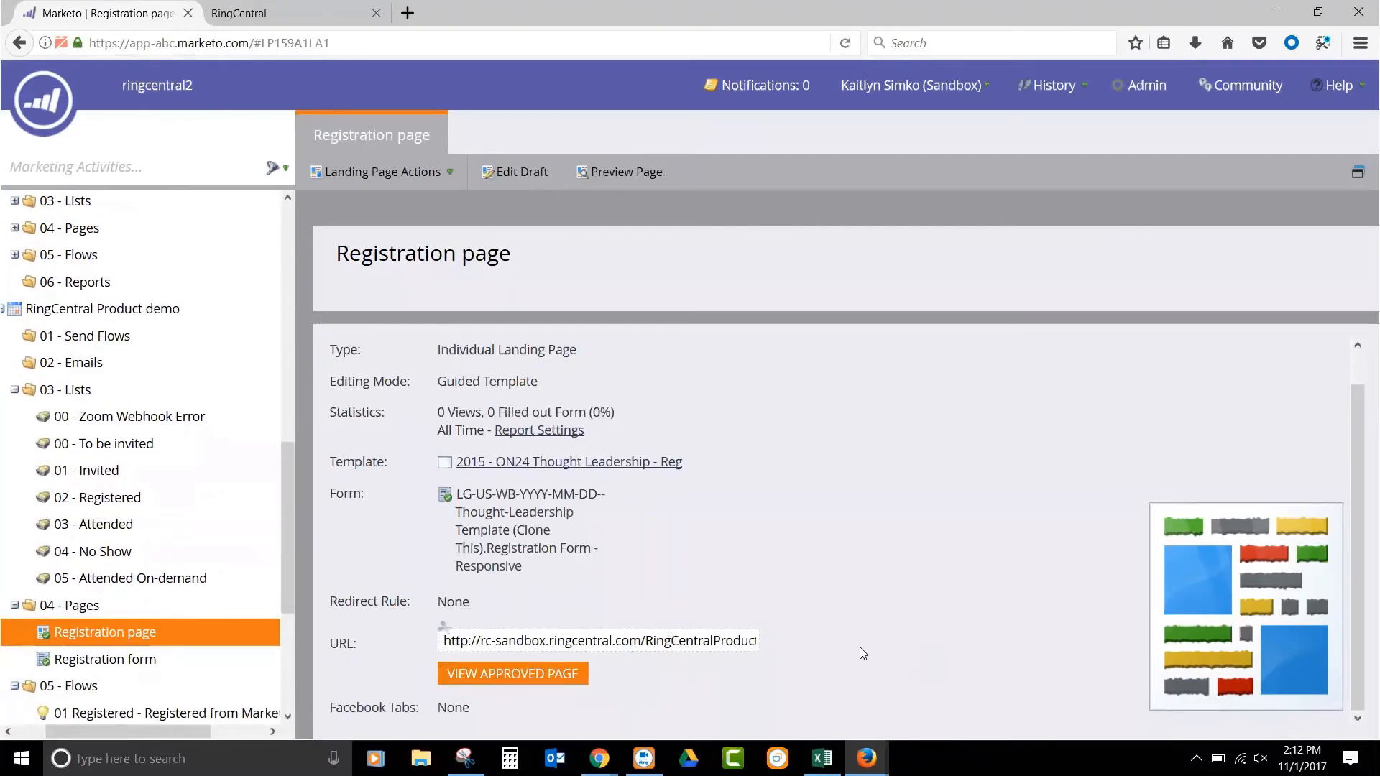
# - Switch to the RingCentral Product Demo webinar in Chrome and open its Marketo integration settings for editing
pyautogui.moveTo(599, 758)
pyautogui.click(252, 665)
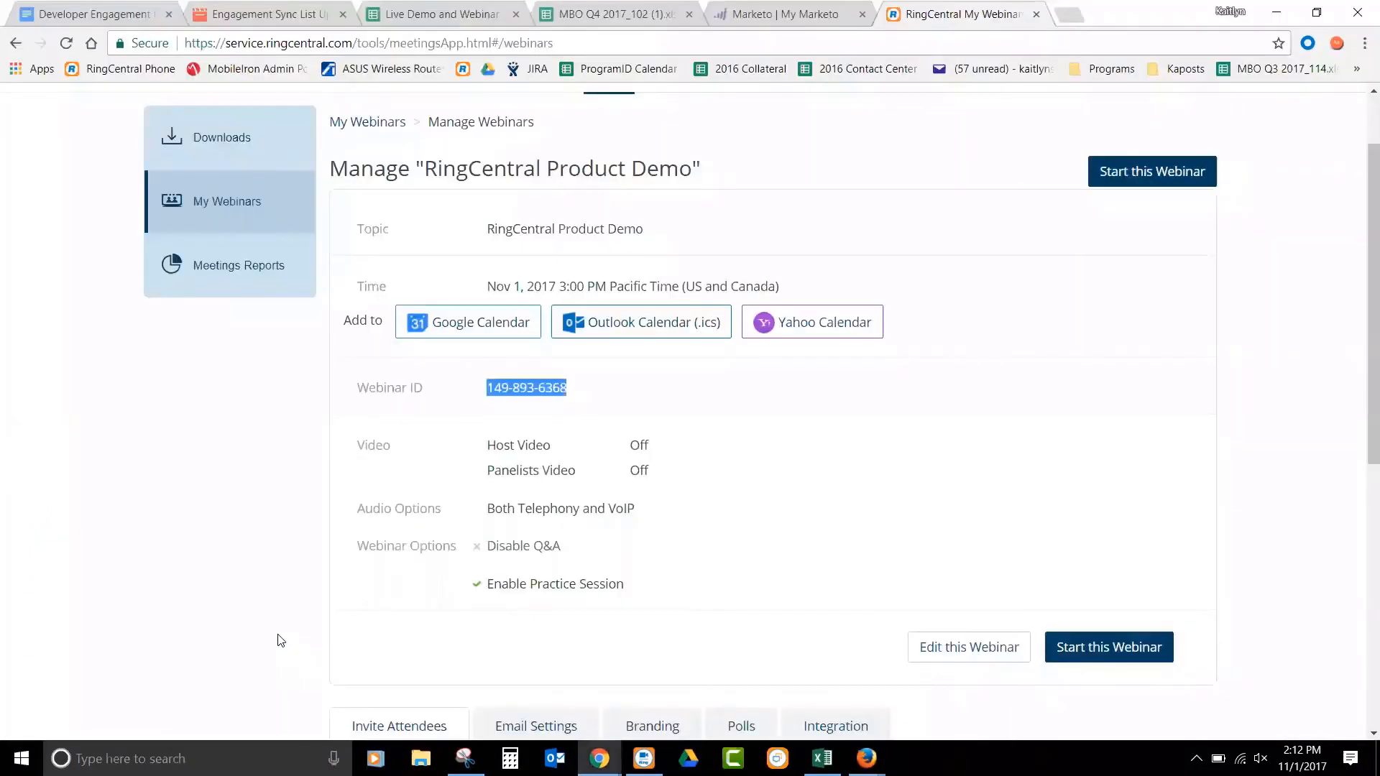
pyautogui.scroll(-6, 817, 450)
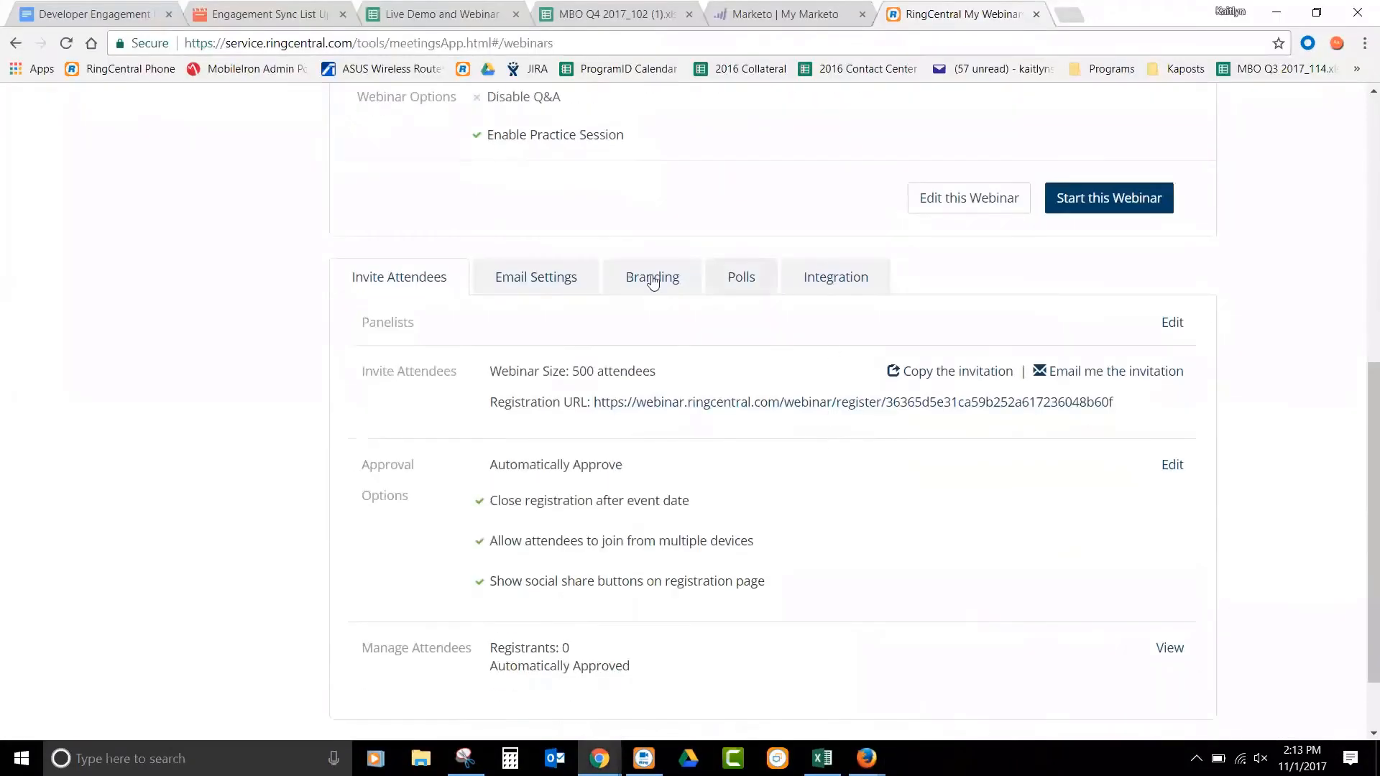
pyautogui.click(869, 270)
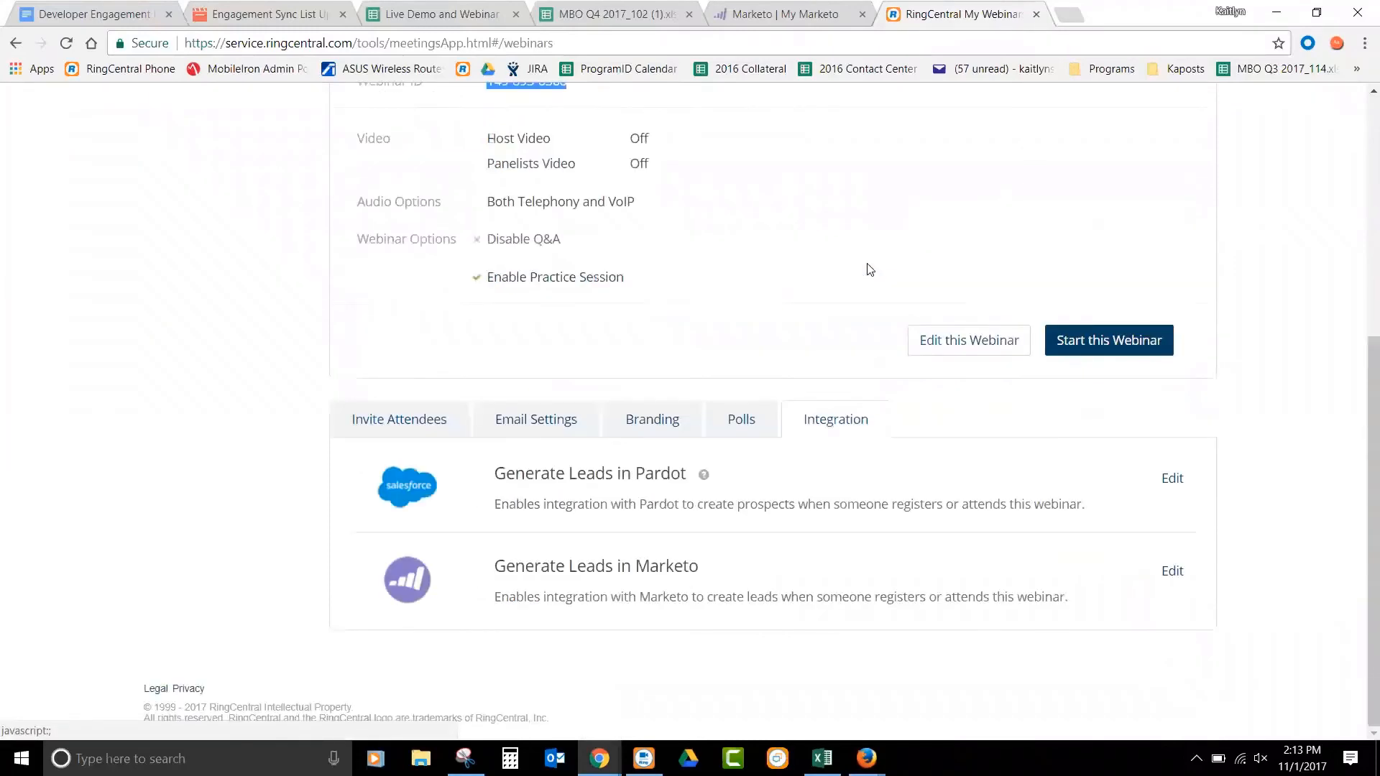
pyautogui.click(500, 574)
pyautogui.click(1172, 571)
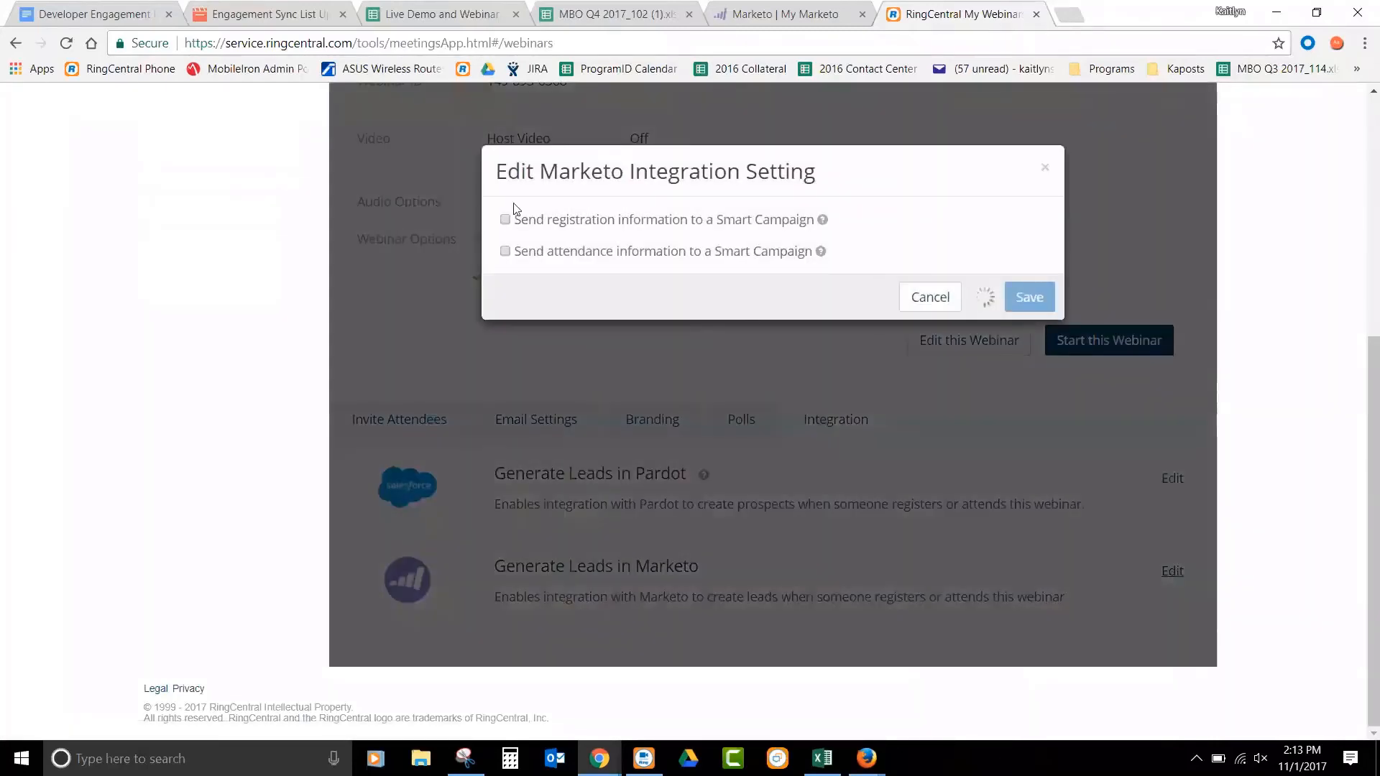
# - Enable sending registration and attendance information, and choose RingCentral Product demo -> 02 Registered - Registered from RingCentral as the registration smart campaign
pyautogui.click(505, 220)
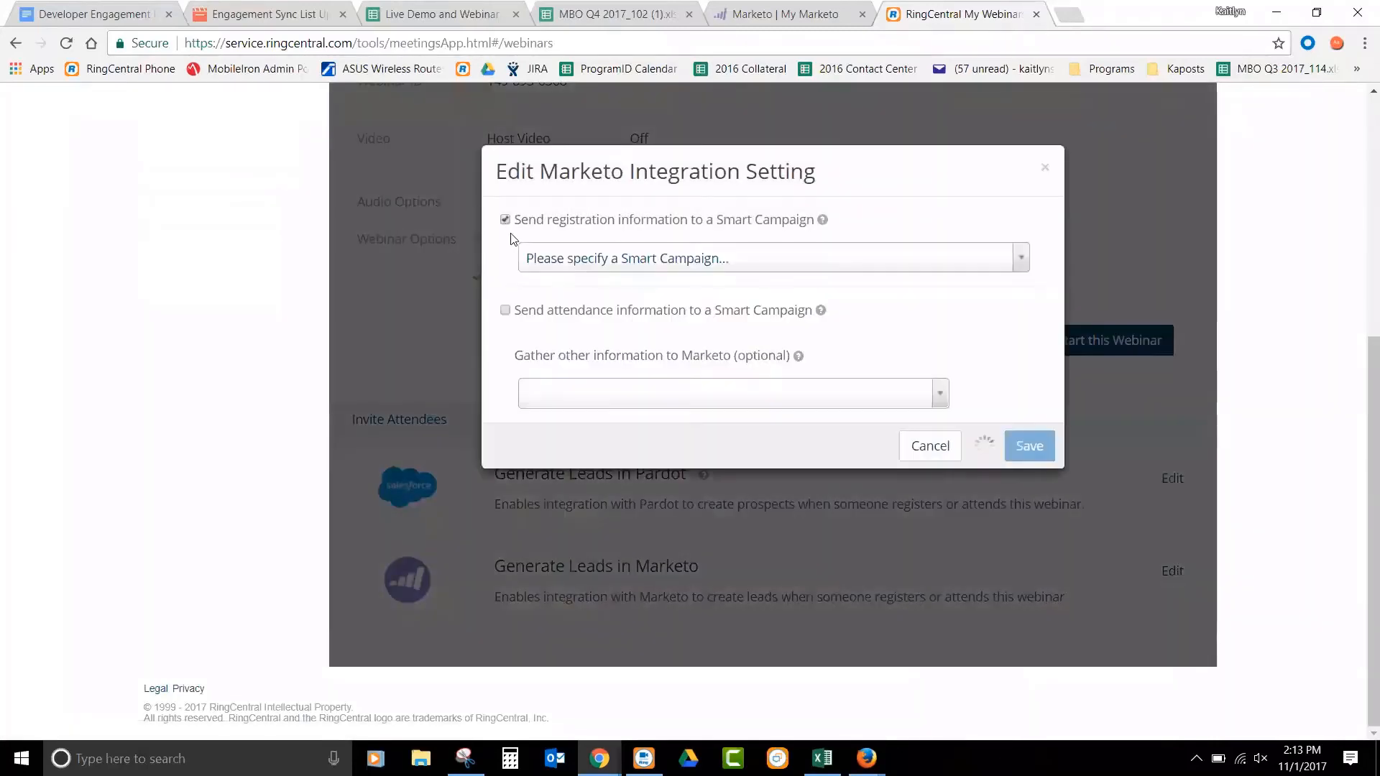
pyautogui.click(506, 311)
pyautogui.click(579, 271)
pyautogui.write('R')
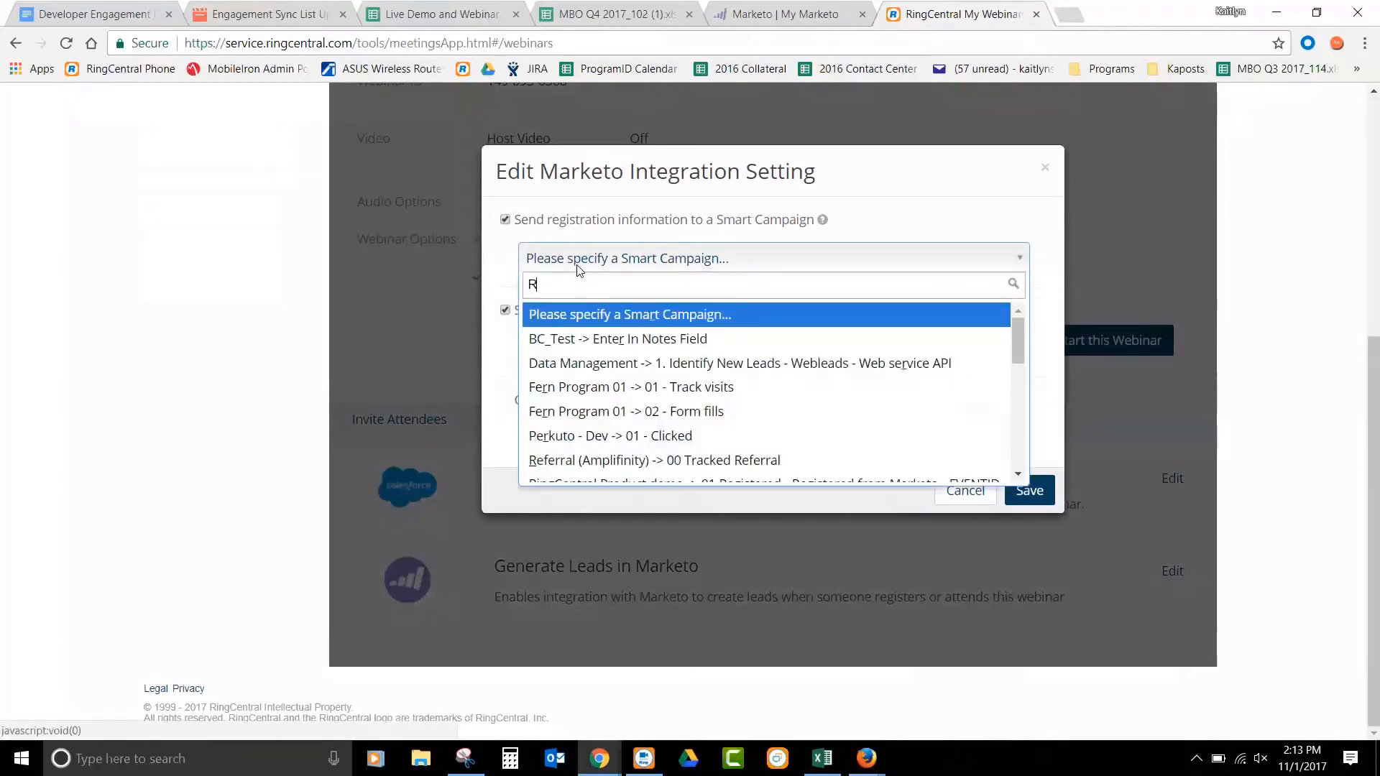
pyautogui.write('ingCentral')
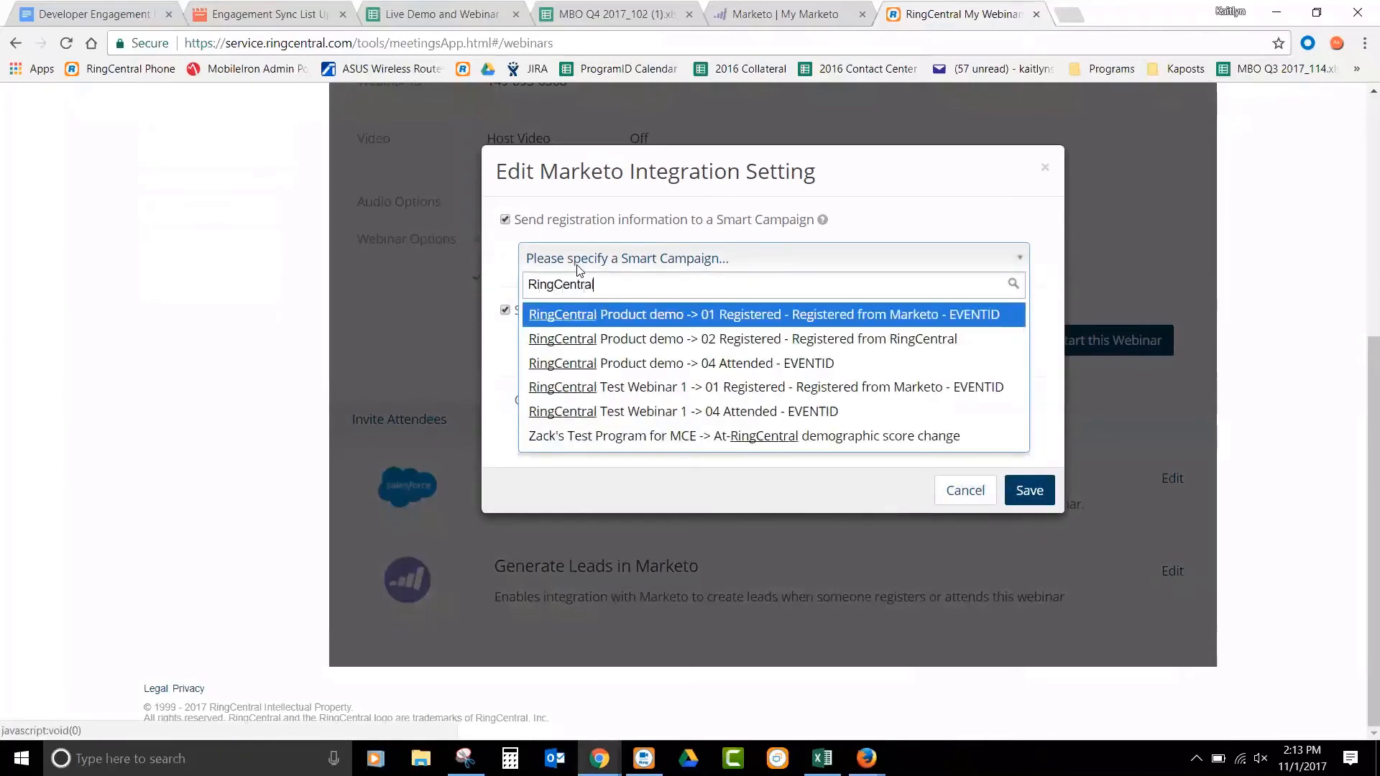
pyautogui.write(' Pr')
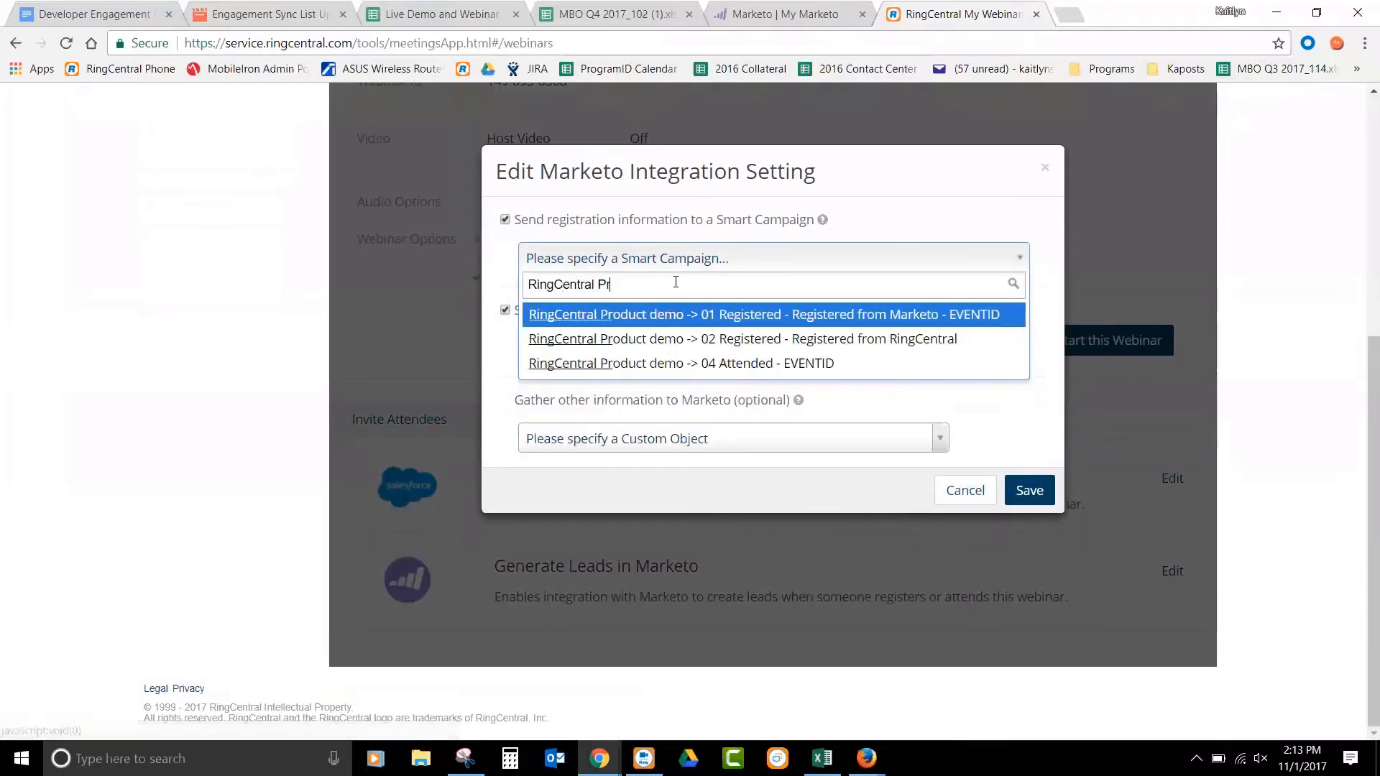
pyautogui.click(709, 345)
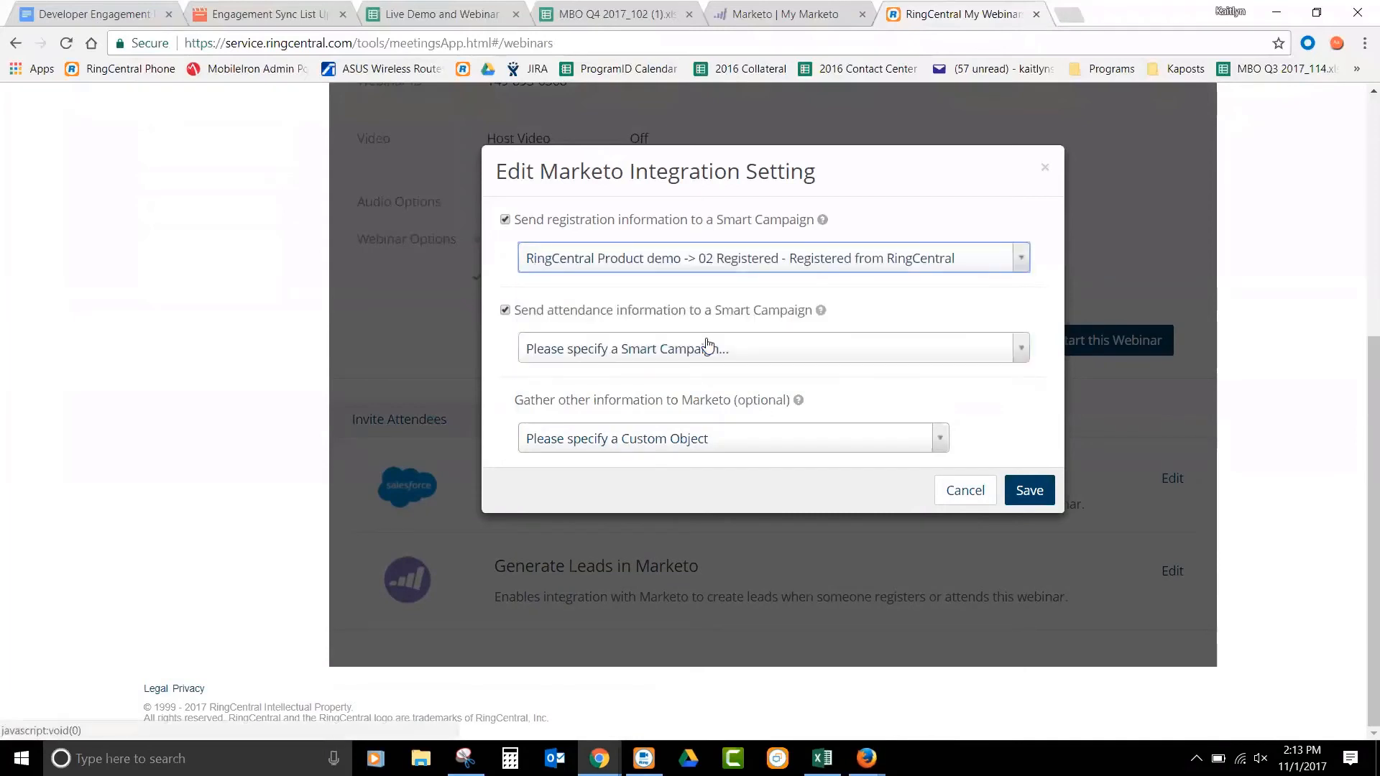
# - Set the smart campaign for attendance information to RingCentral Product demo -> 04 Attended - EVENTID
pyautogui.click(710, 350)
pyautogui.write('Ring')
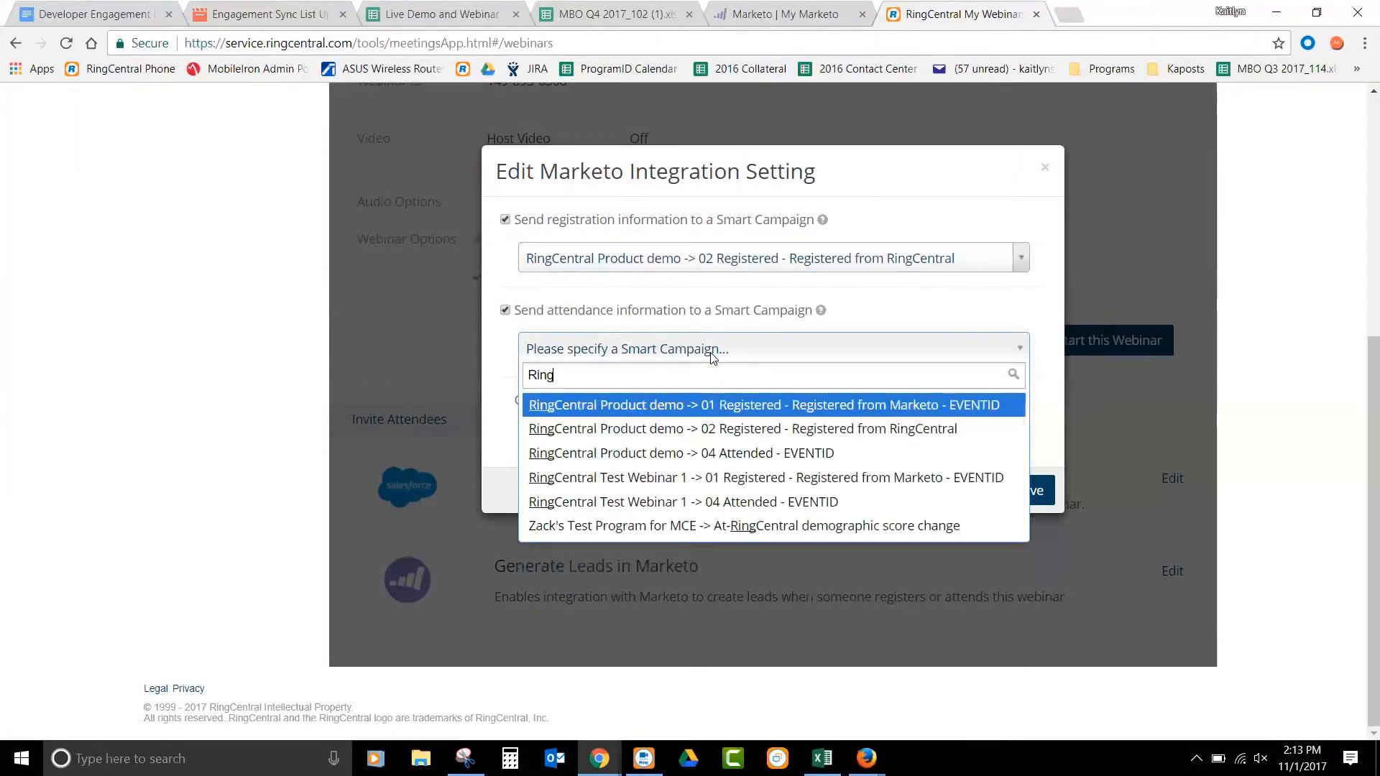
pyautogui.write('Central Prod')
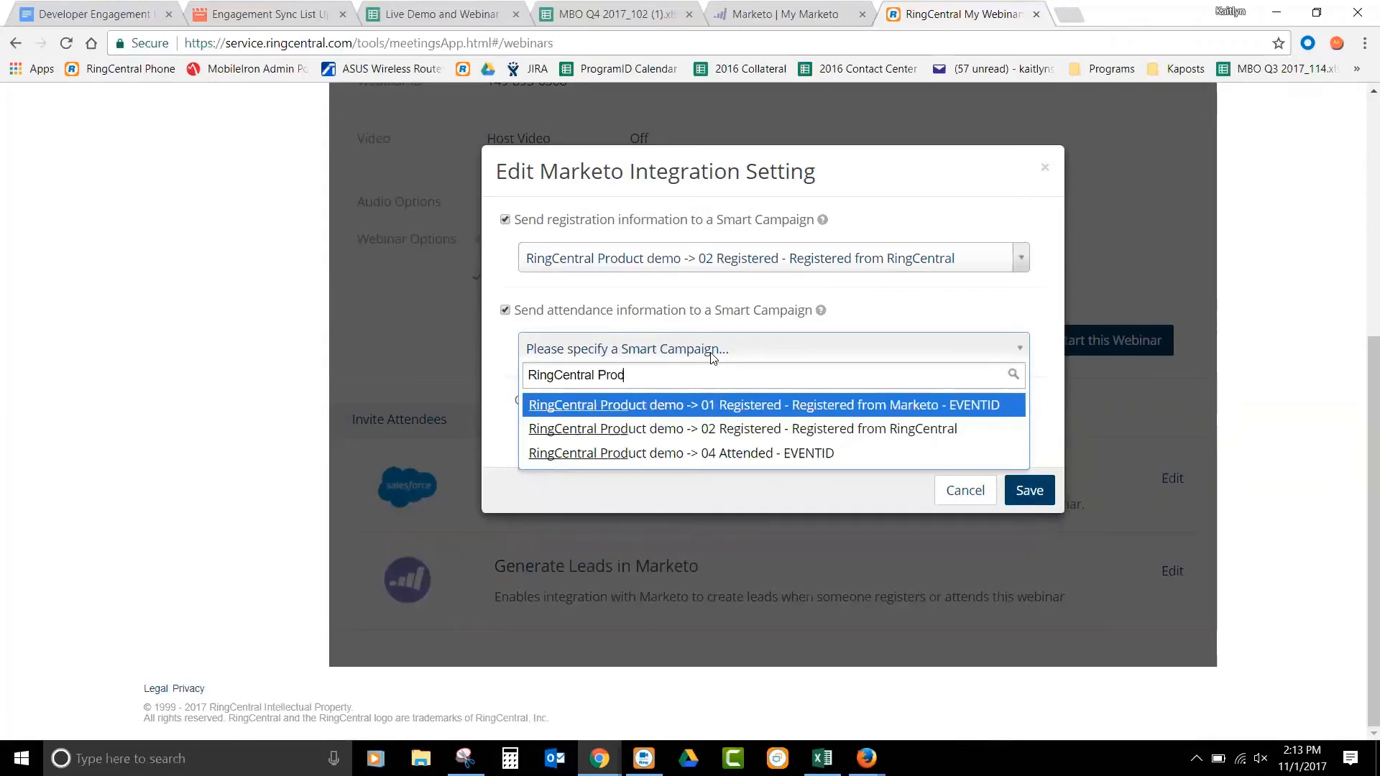
pyautogui.click(744, 452)
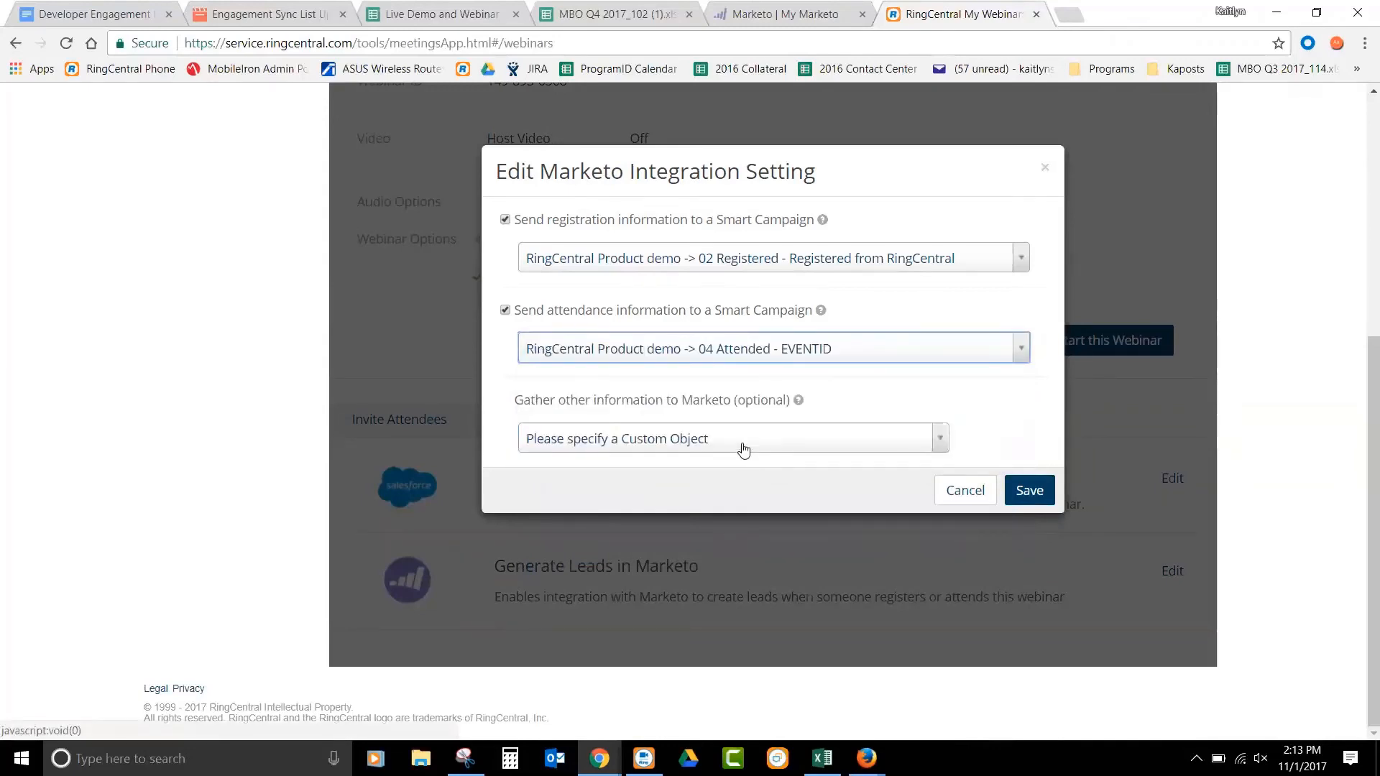
# - Choose the ZoomWebinarOtherInfo2 custom object for gathering other information and include all RingCentral webinar fields
pyautogui.click(743, 447)
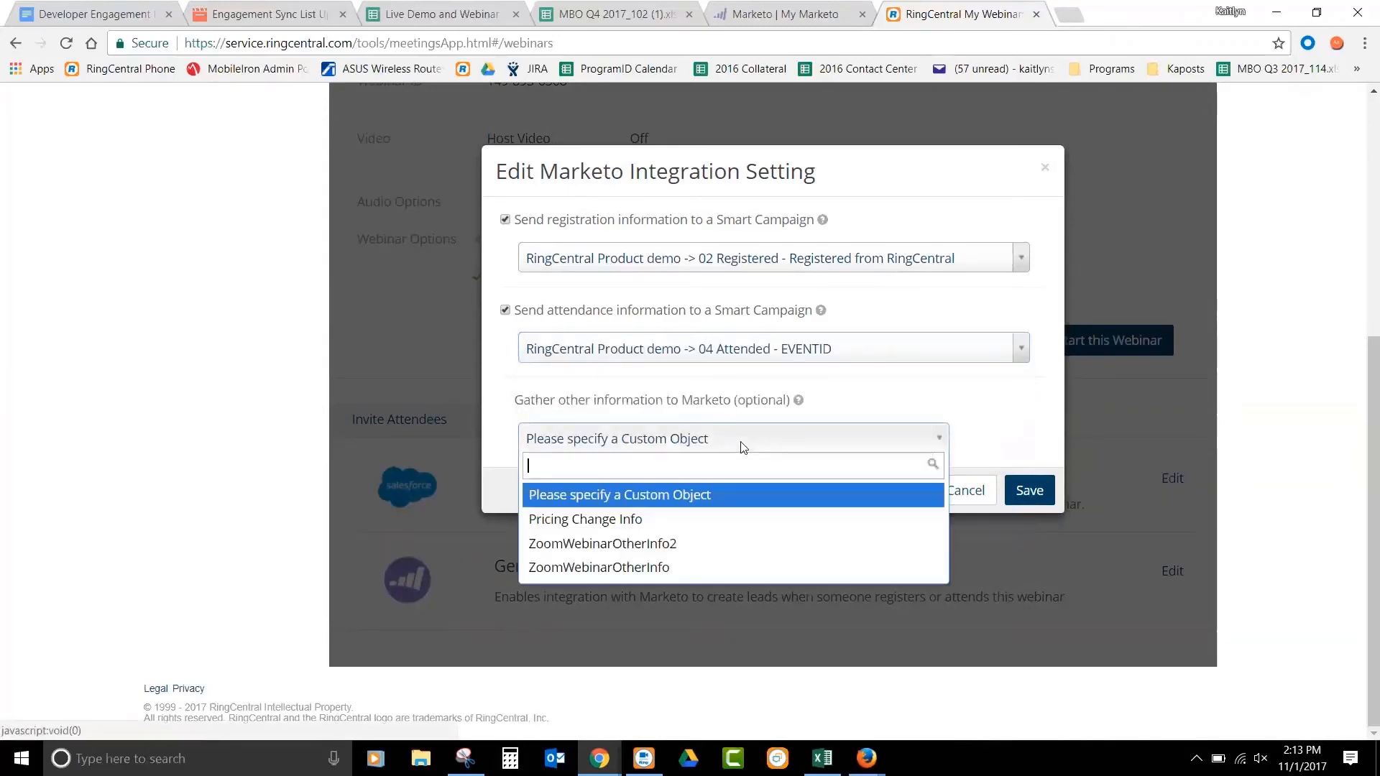
pyautogui.click(697, 543)
pyautogui.scroll(-3, 697, 398)
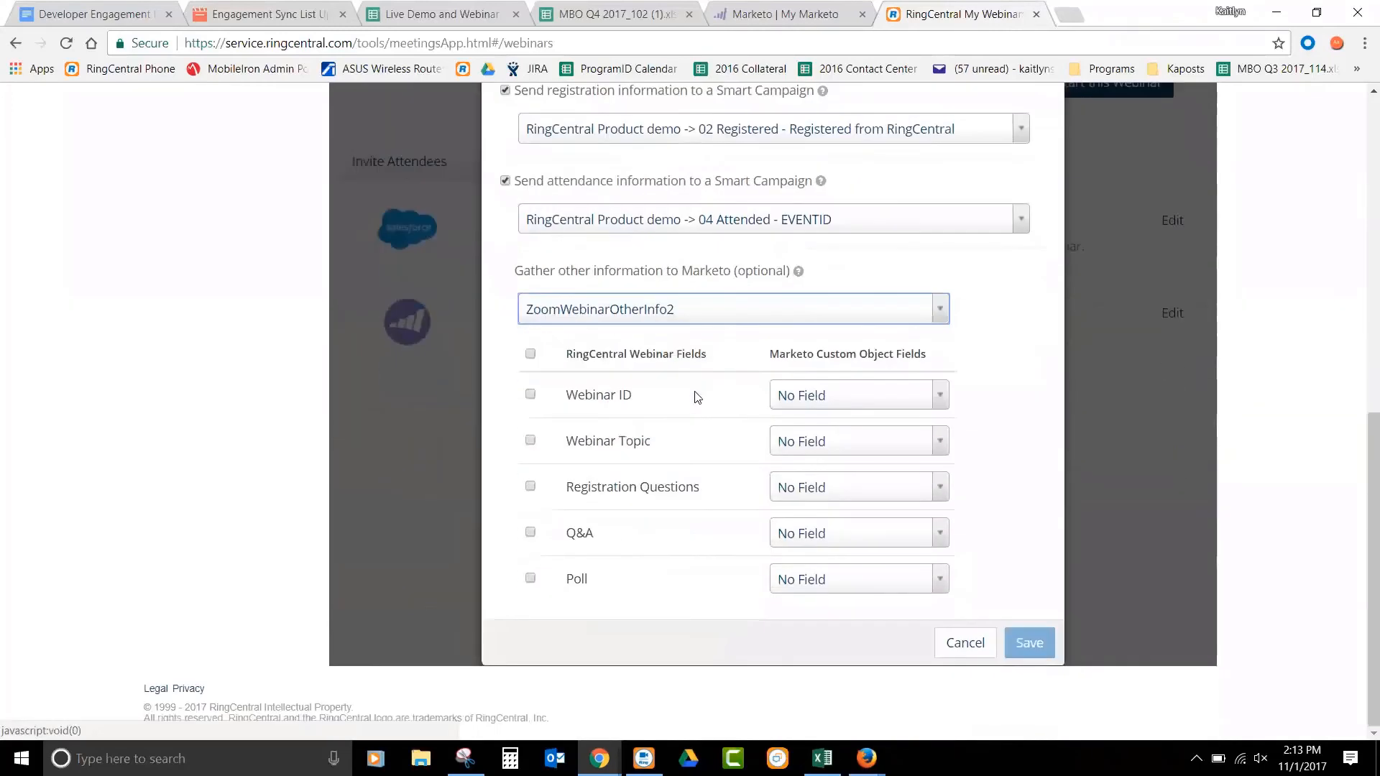
pyautogui.click(531, 353)
# - Map the Webinar ID, Webinar Topic and Registration Questions fields to the Marketo custom object fields of the same names
pyautogui.click(853, 402)
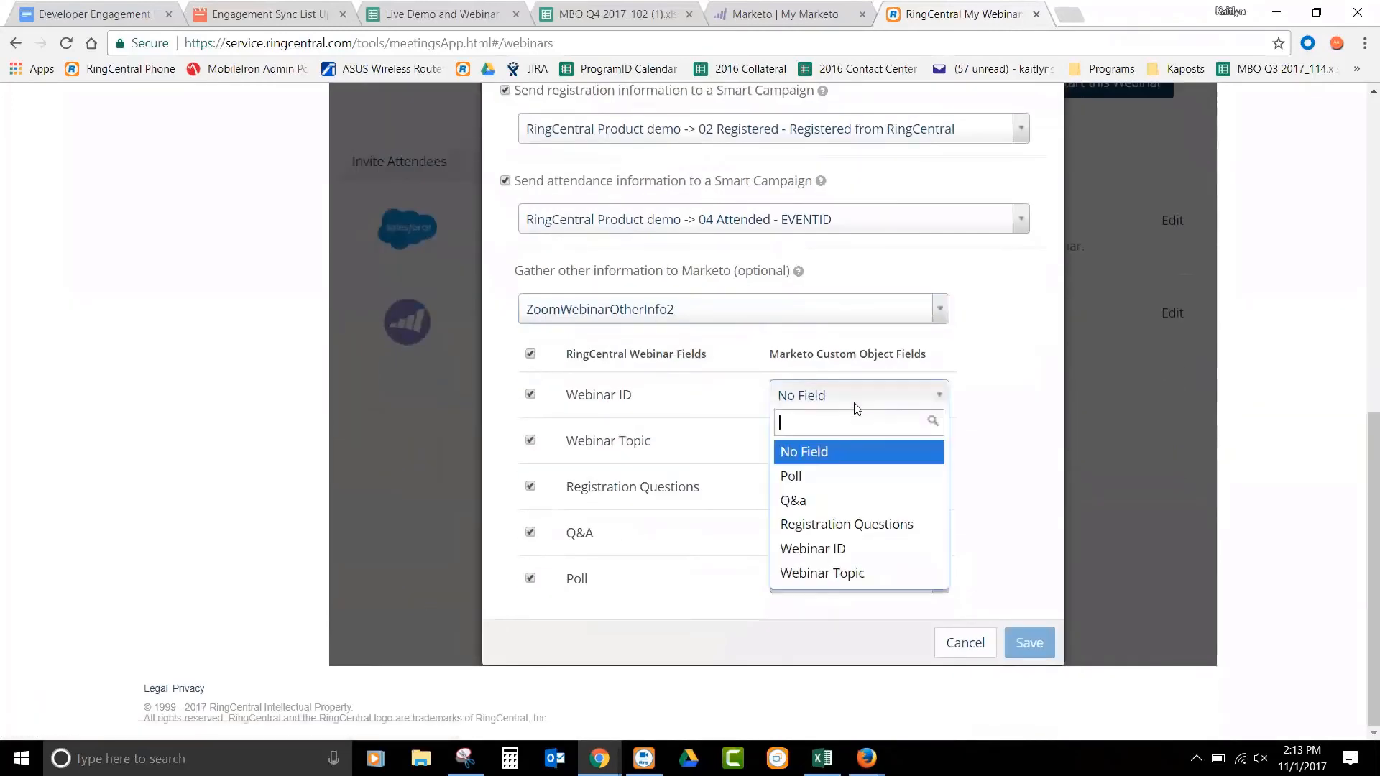
pyautogui.click(844, 551)
pyautogui.click(808, 442)
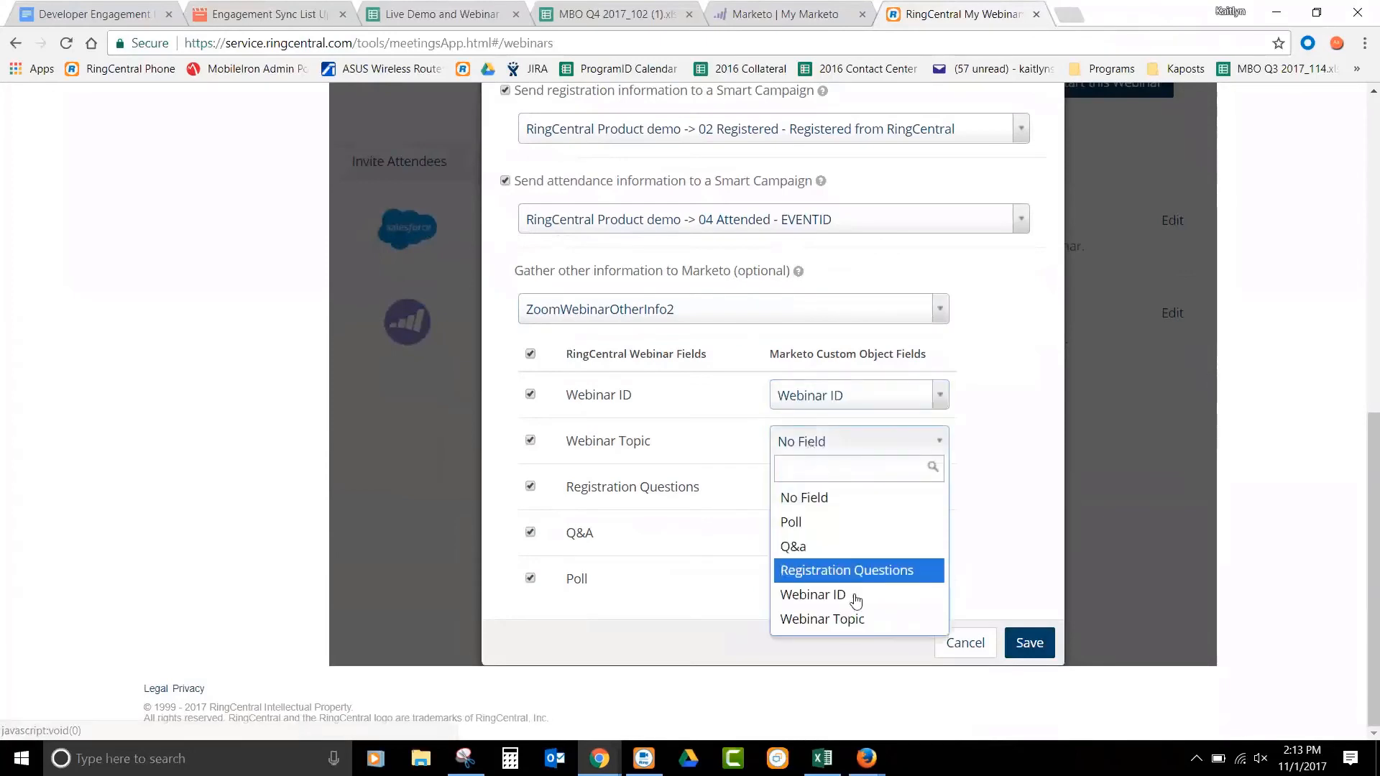
pyautogui.click(851, 620)
pyautogui.click(843, 492)
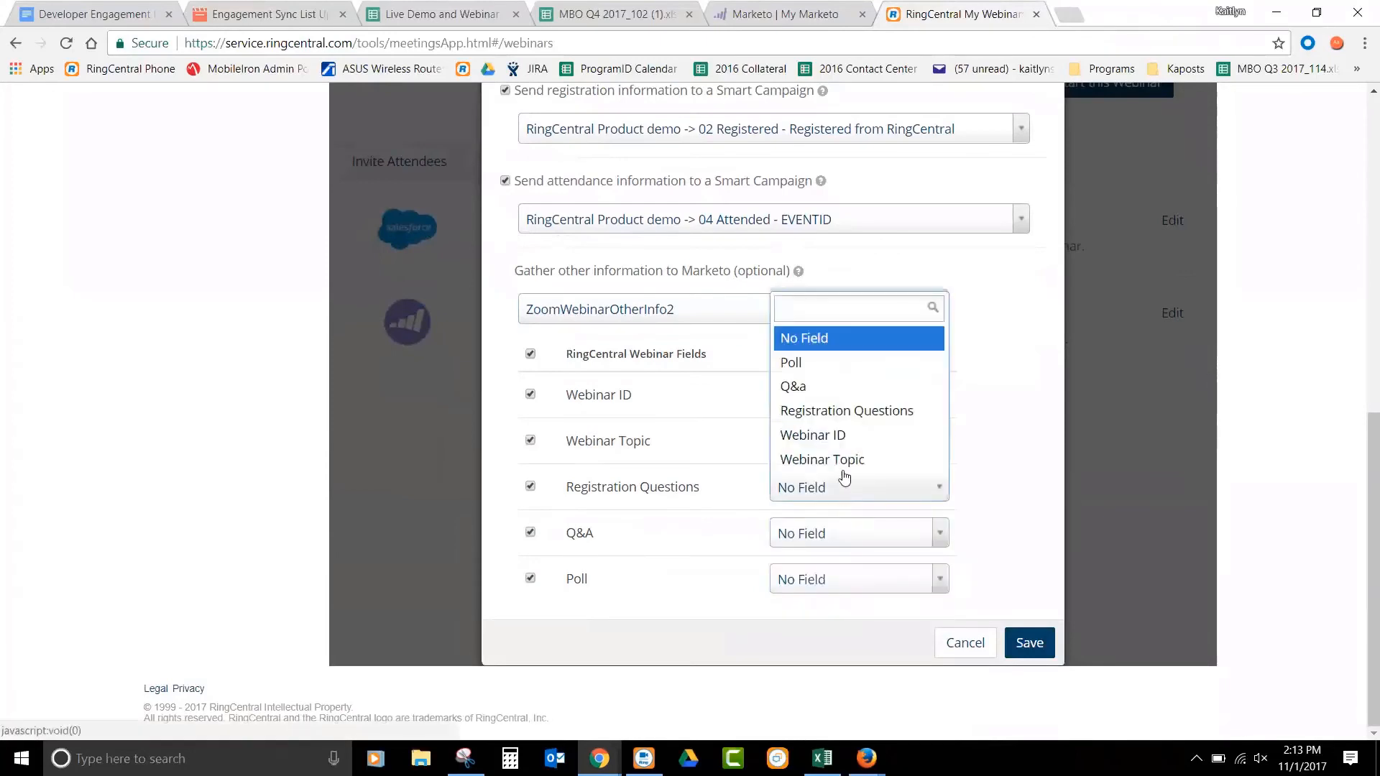
pyautogui.click(852, 424)
# - Map Q&A to Q&a and Poll to Poll, and save the Marketo integration settings
pyautogui.click(850, 534)
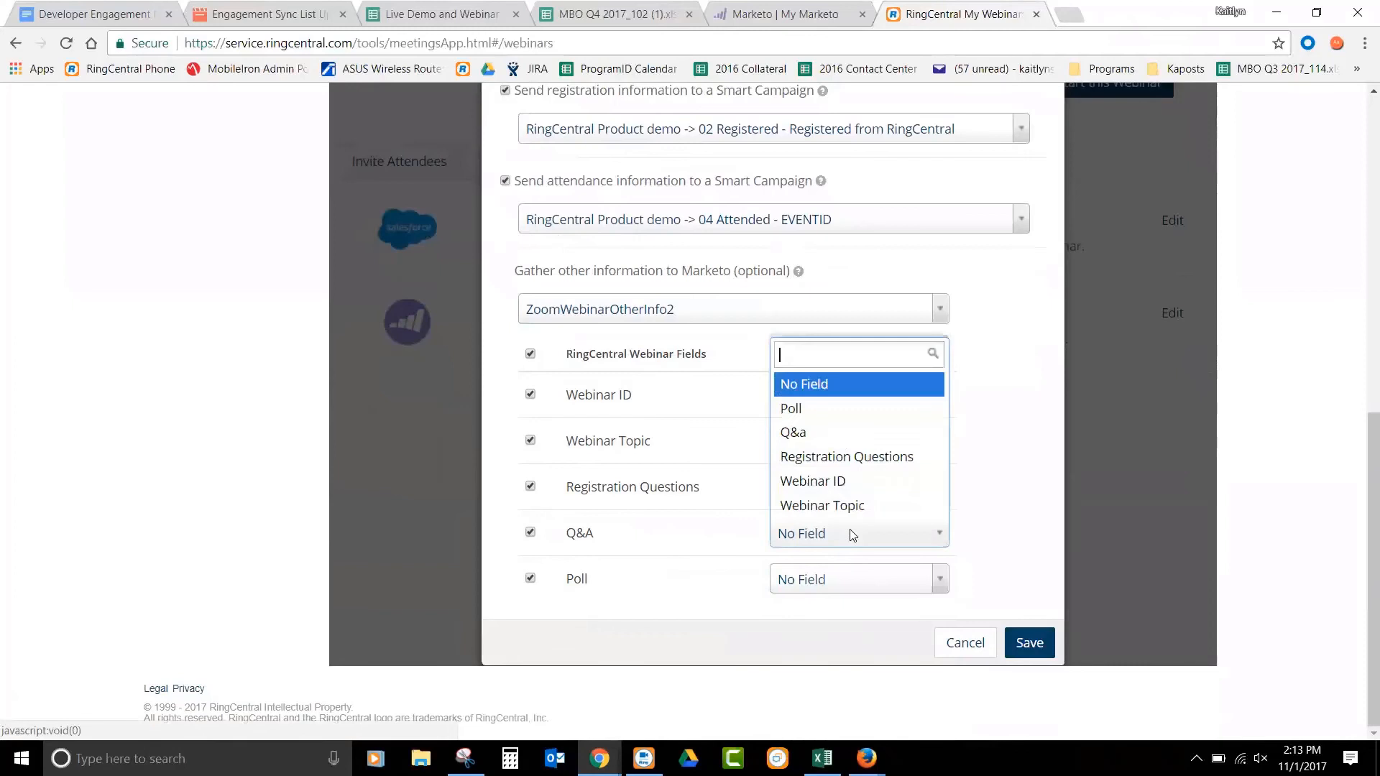
pyautogui.click(828, 436)
pyautogui.click(839, 580)
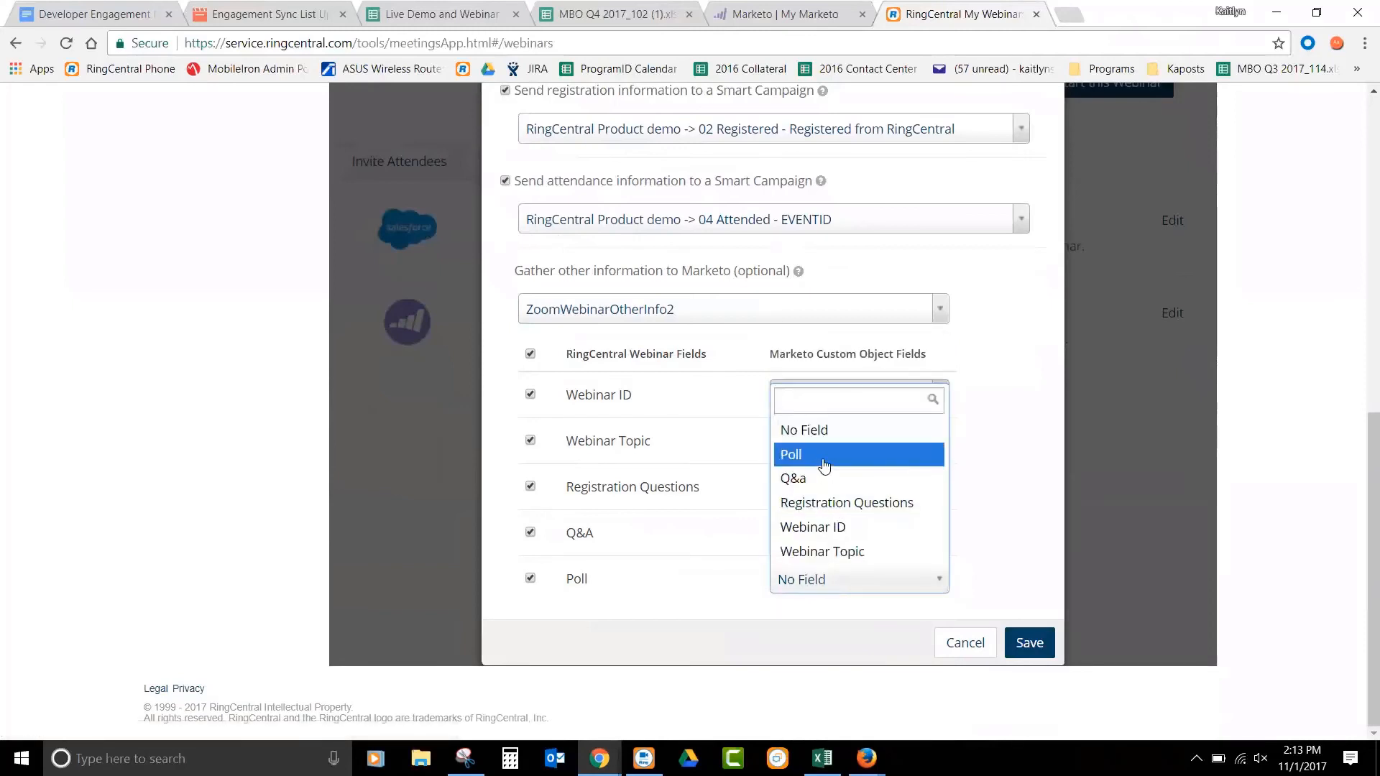
pyautogui.click(822, 454)
pyautogui.hotkey('ctrl', '-')
pyautogui.click(999, 650)
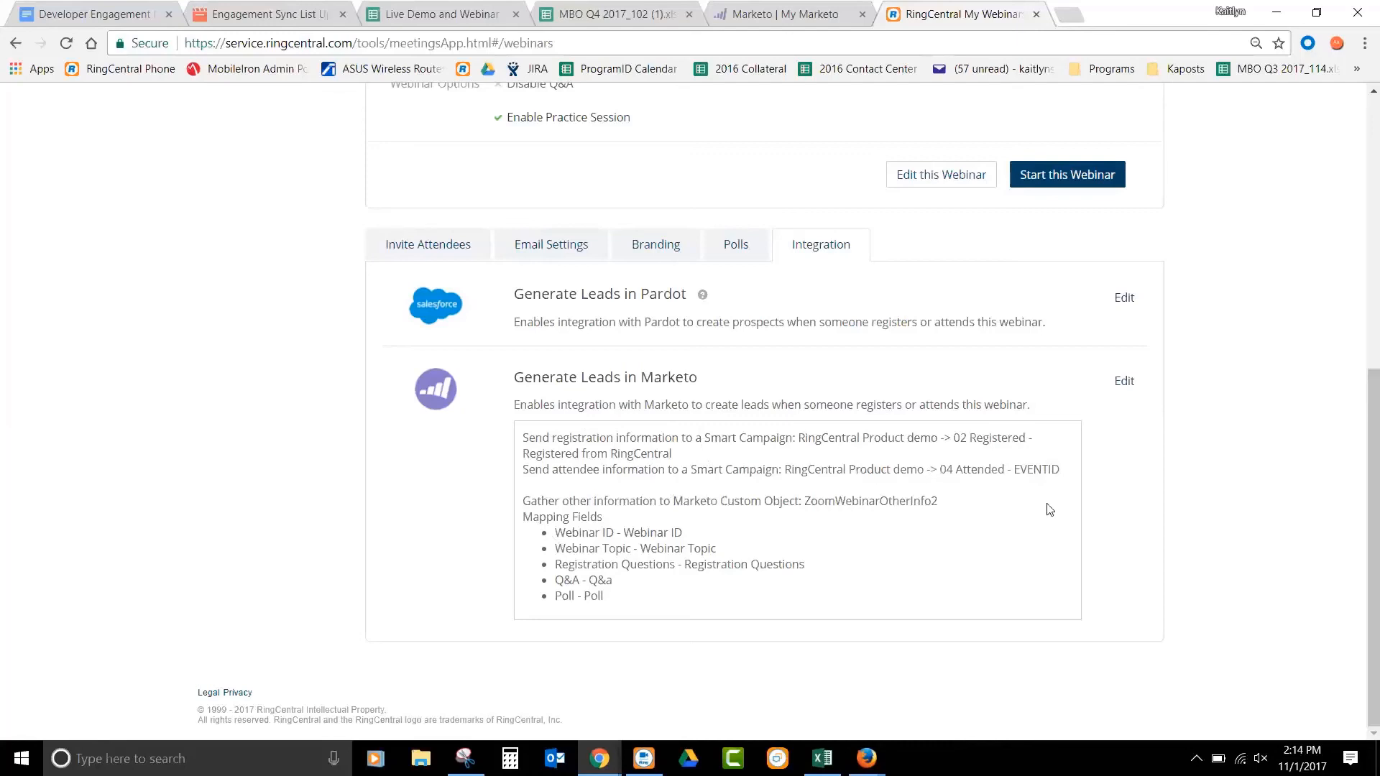
# - Switch to the live registration page in Firefox and submit the filled-in registration form
pyautogui.scroll(4, 1049, 509)
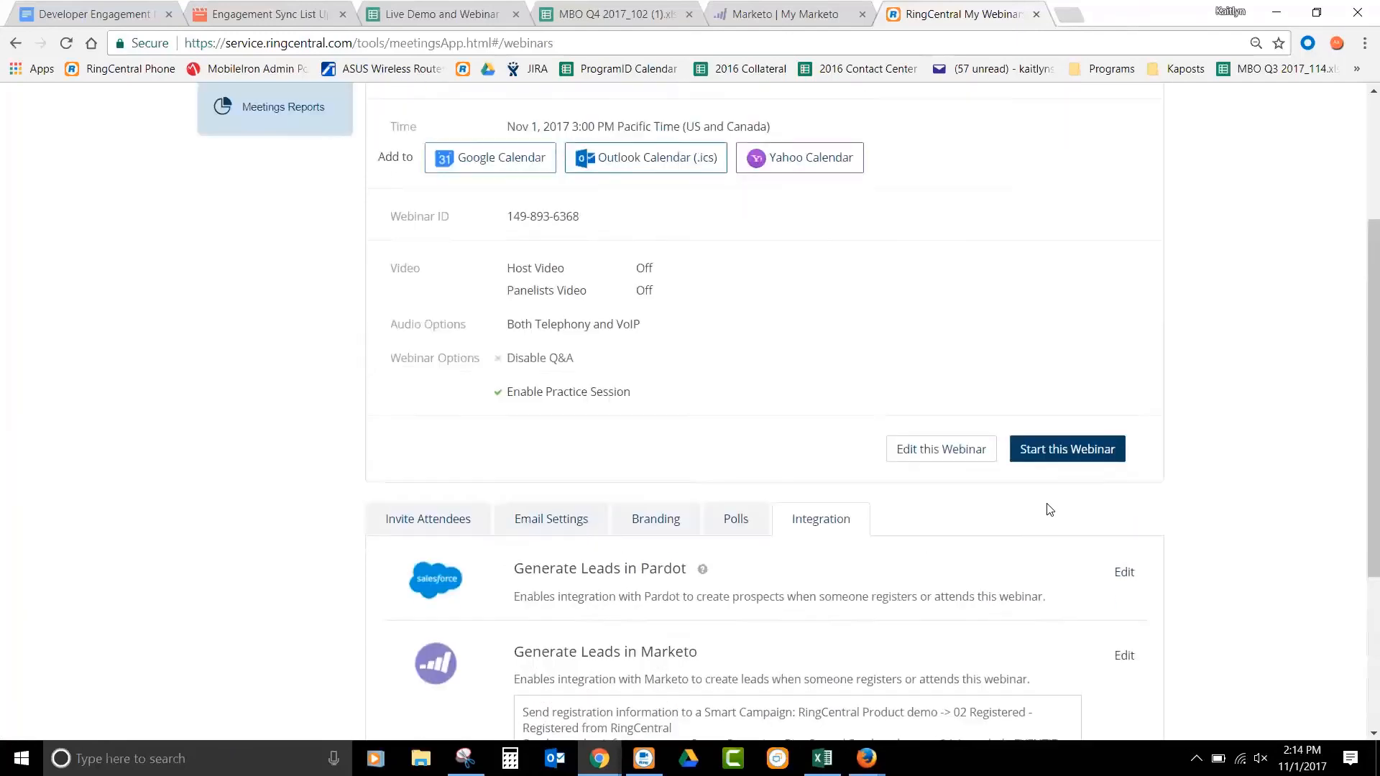
pyautogui.scroll(3, 1050, 509)
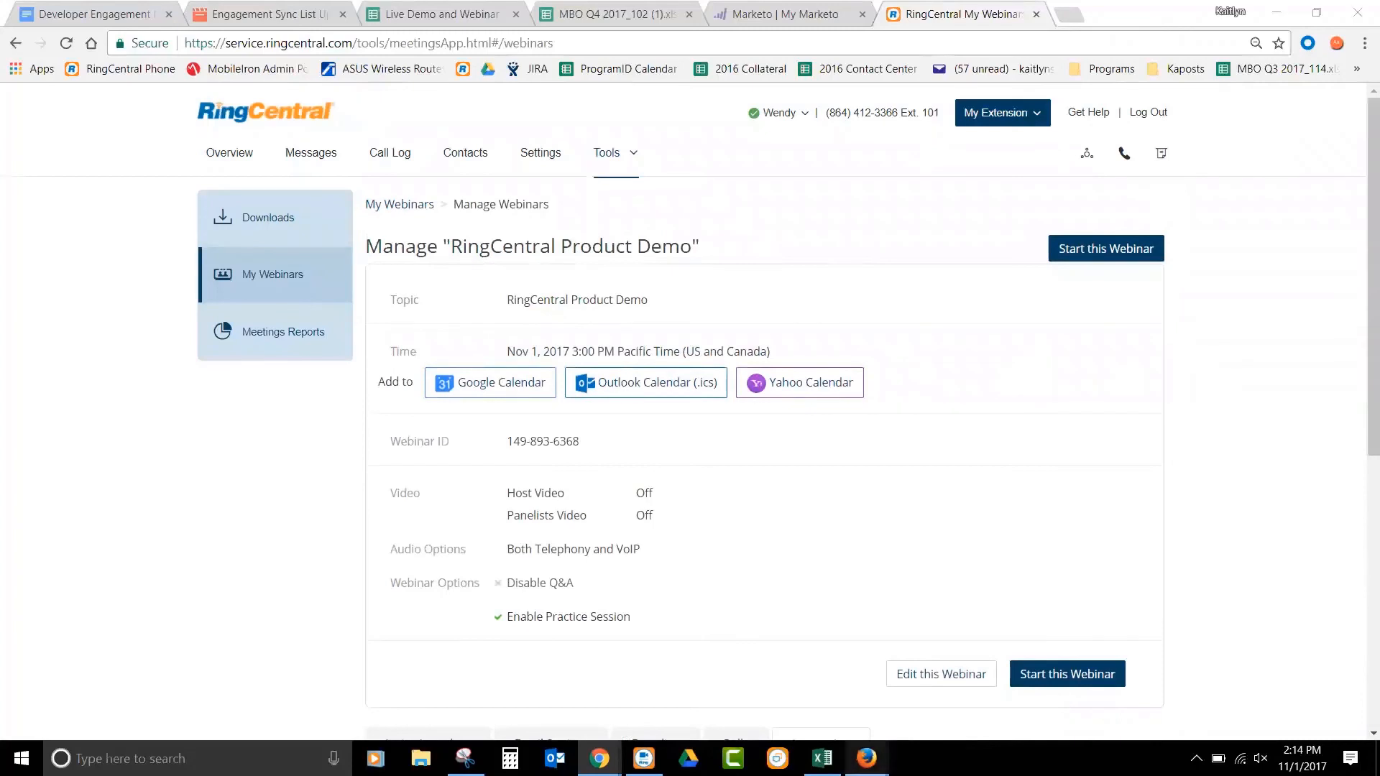
pyautogui.moveTo(867, 758)
pyautogui.click(769, 682)
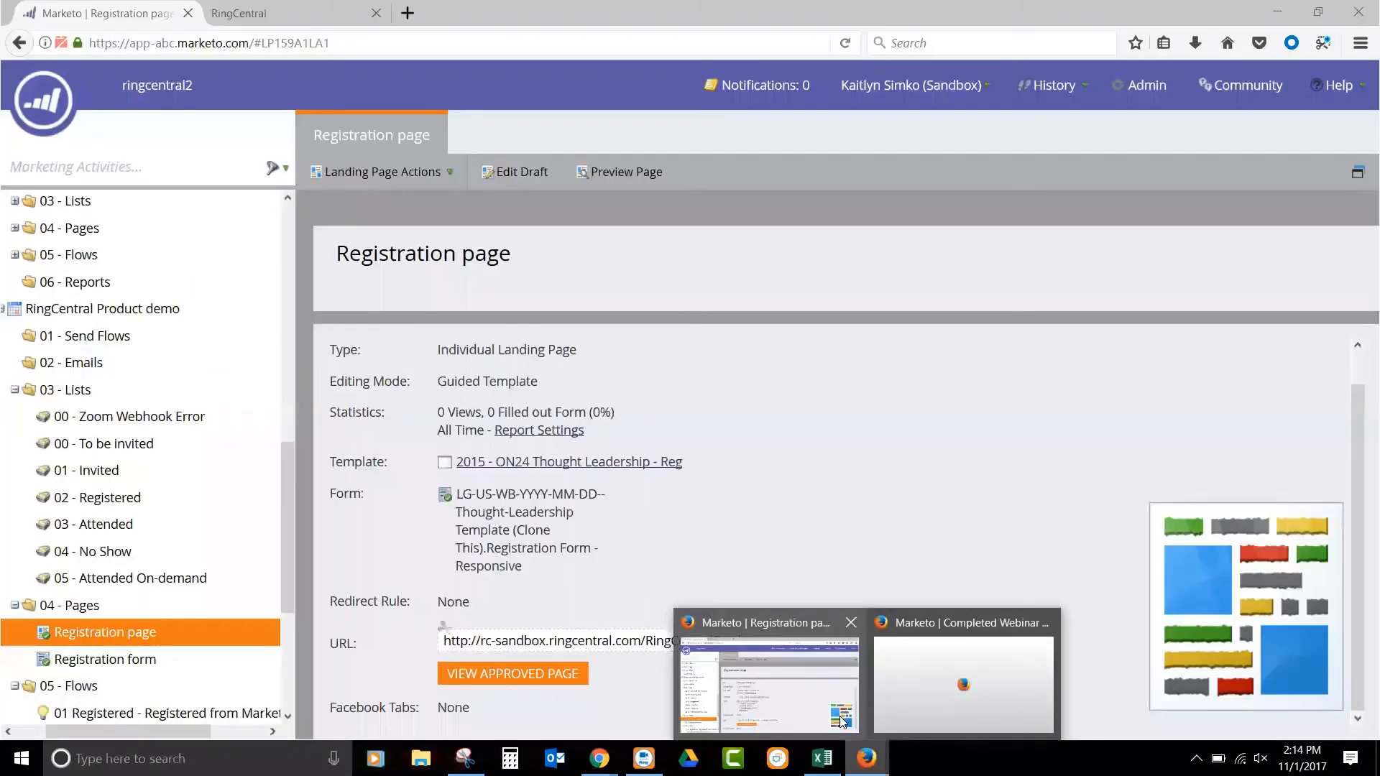
pyautogui.click(324, 17)
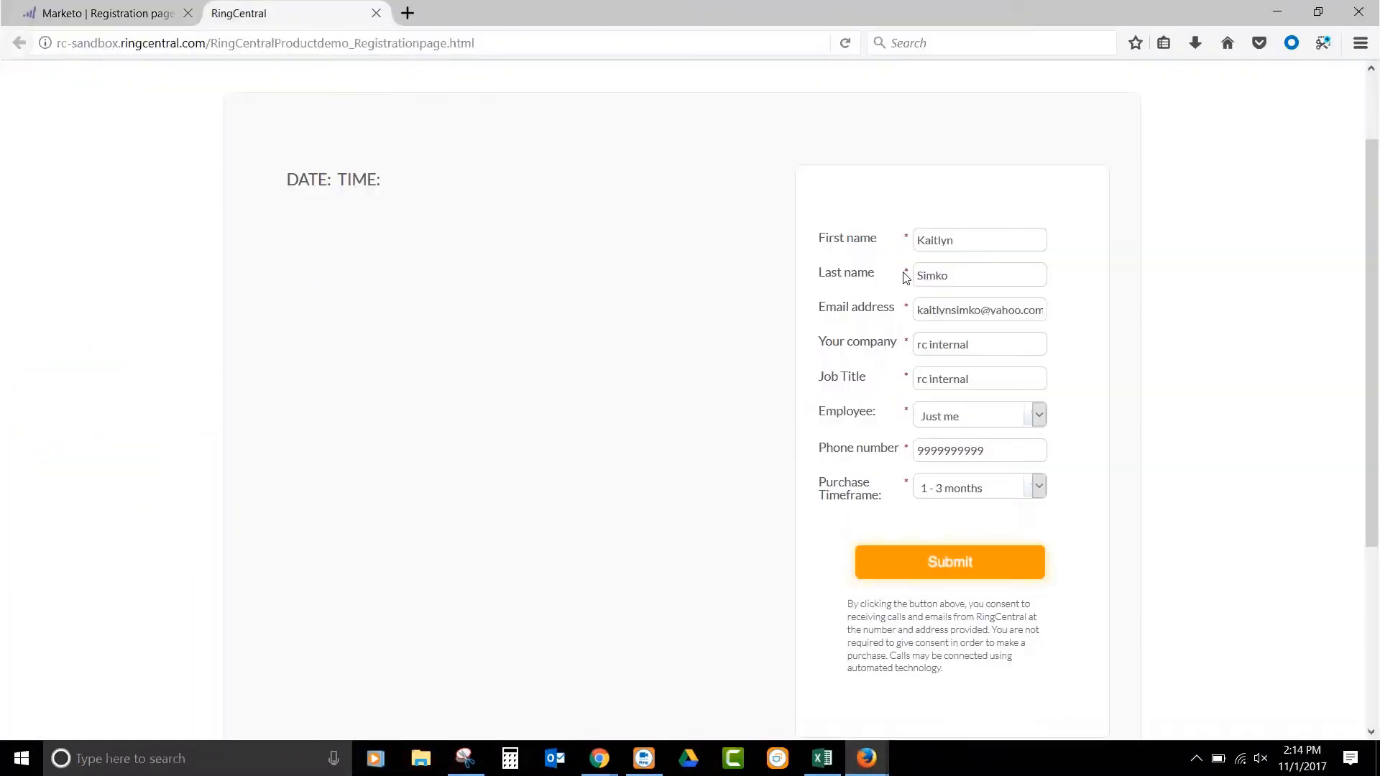
pyautogui.click(972, 571)
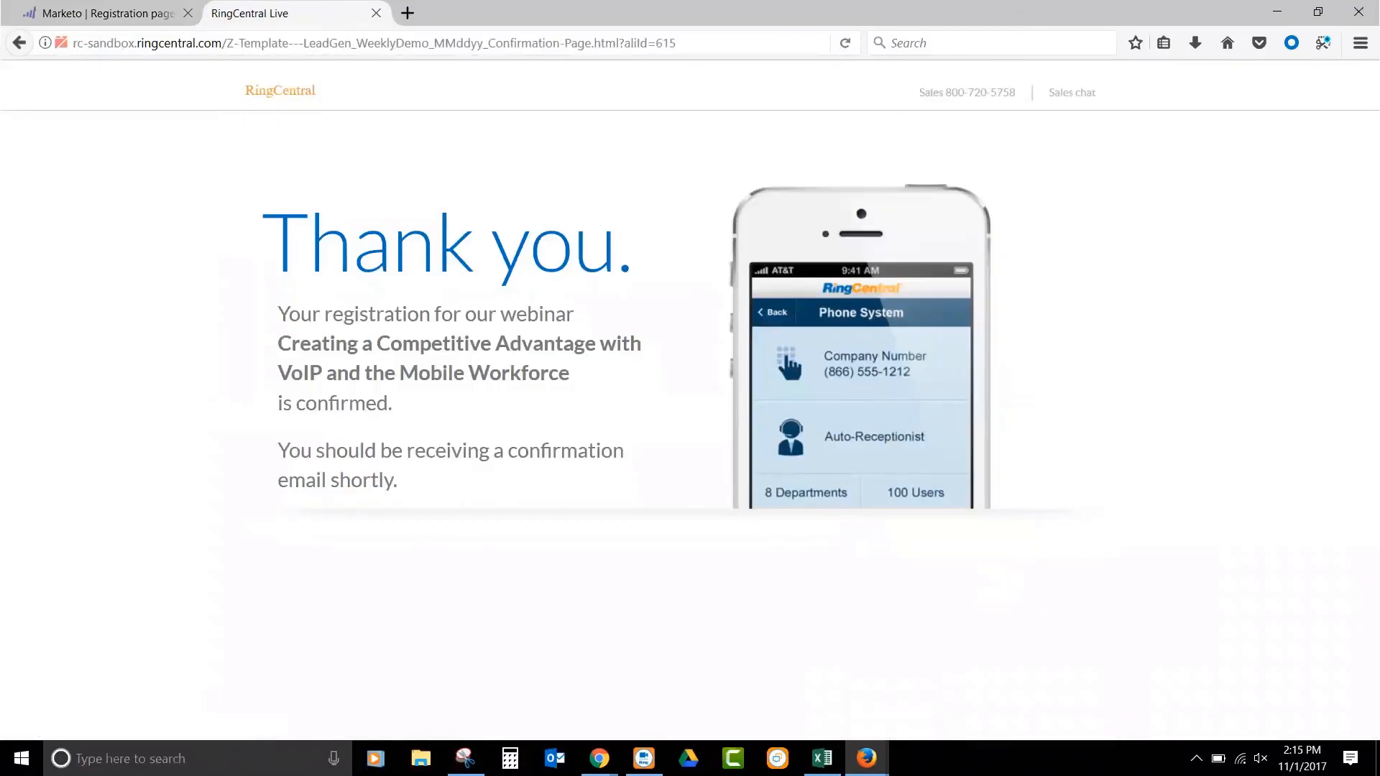
# - Return to the RingCentral Product Demo webinar in Chrome and go to its attendee and integration sections
pyautogui.click(599, 758)
pyautogui.click(268, 685)
pyautogui.scroll(-7, 782, 418)
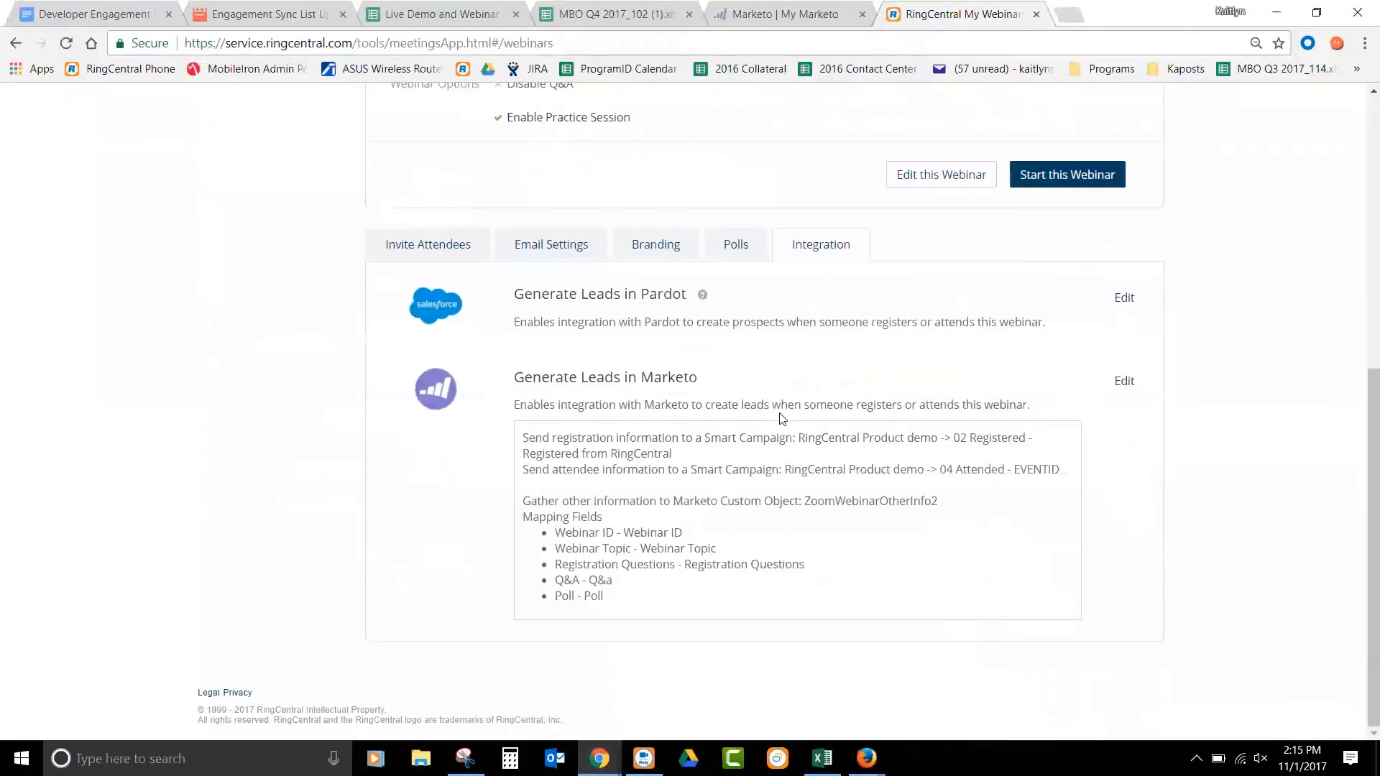